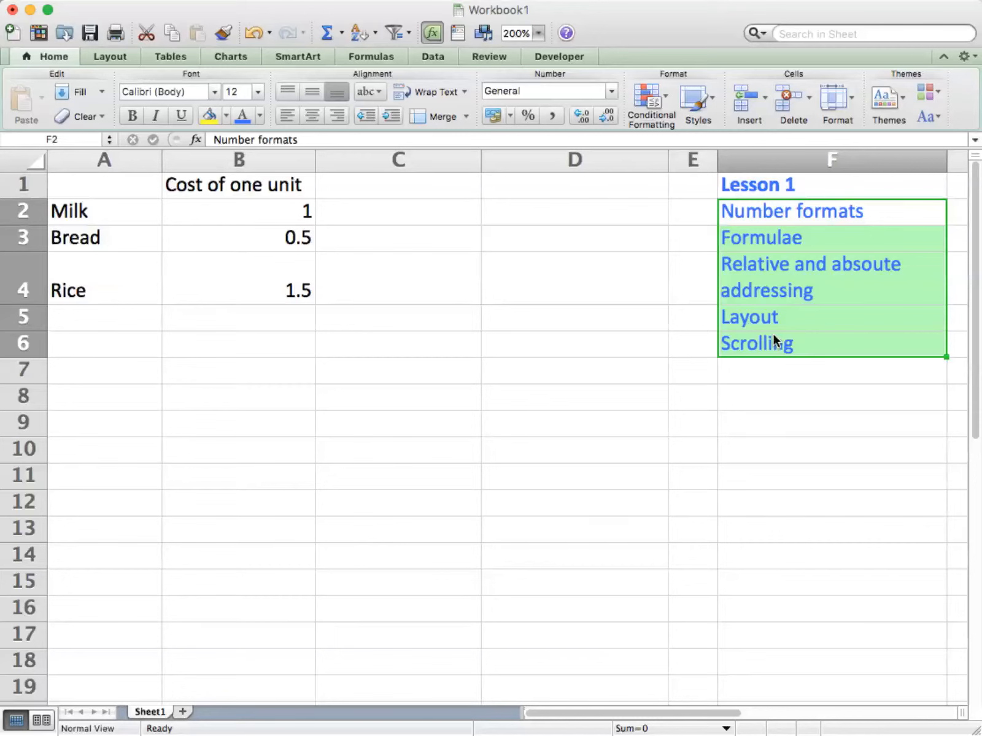
Step: Apply the Accounting currency format in pounds to the unit costs in B2:B4
click(683, 365)
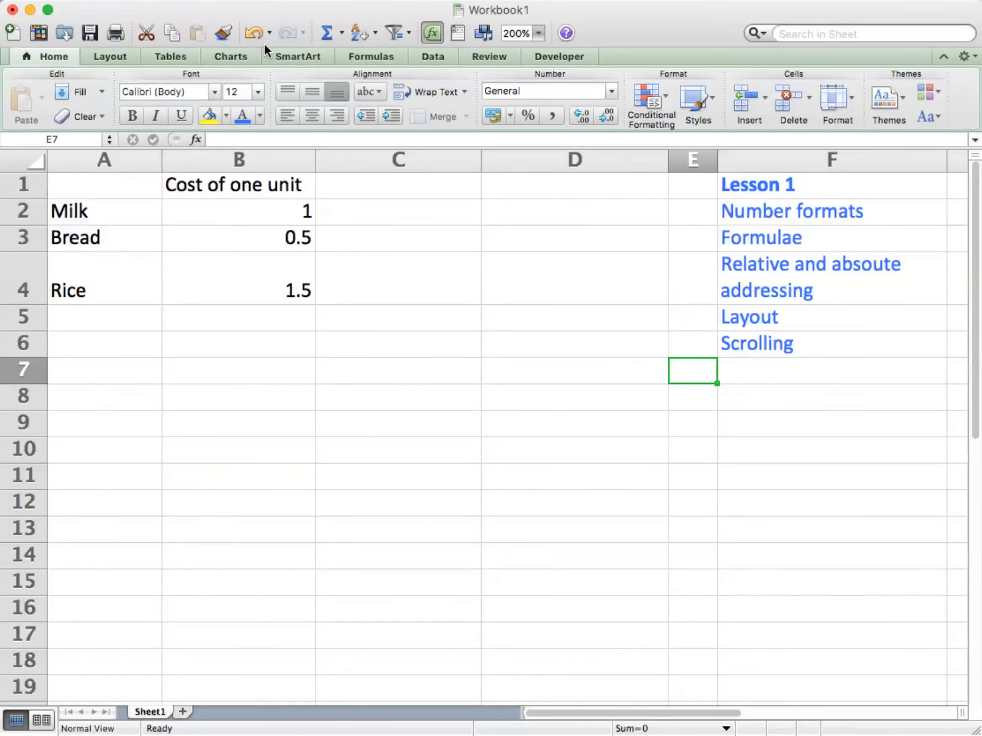
drag(207, 213, 228, 287)
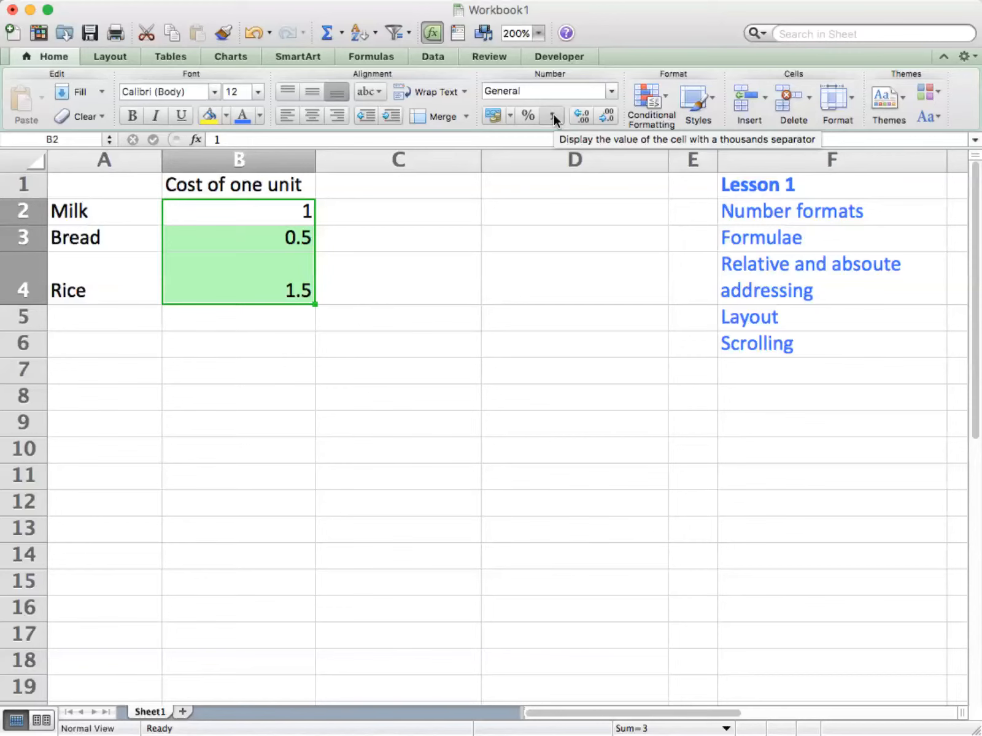
click(492, 116)
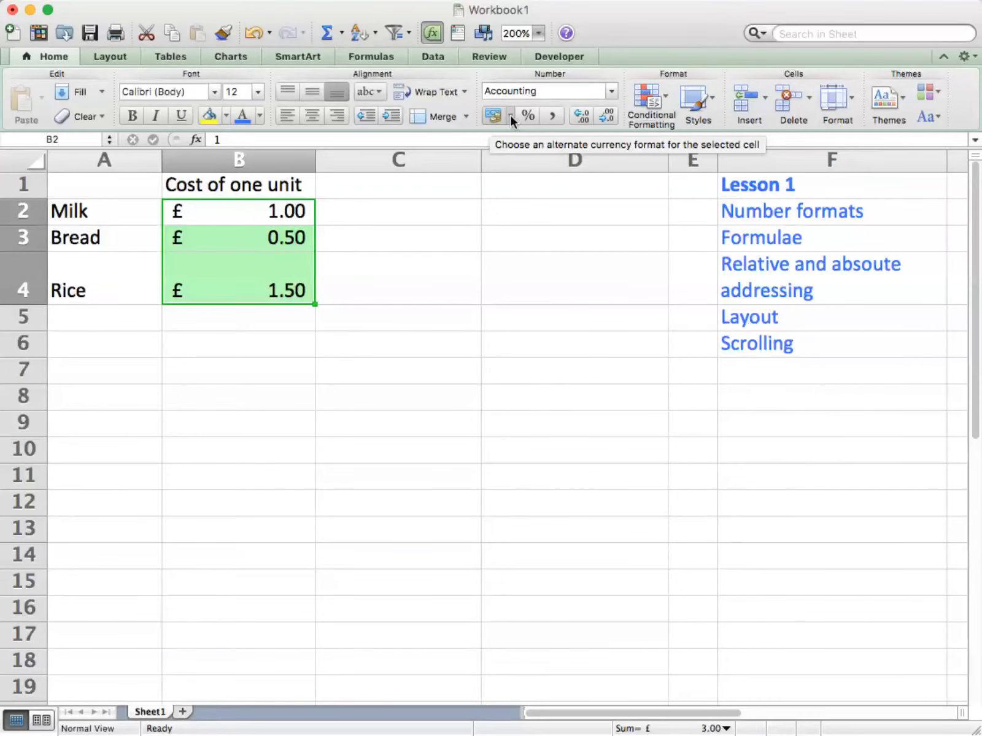
Step: Switch the currency of B2:B4 to $ English (United States), and return it to £ English (United Kingdom)
click(510, 117)
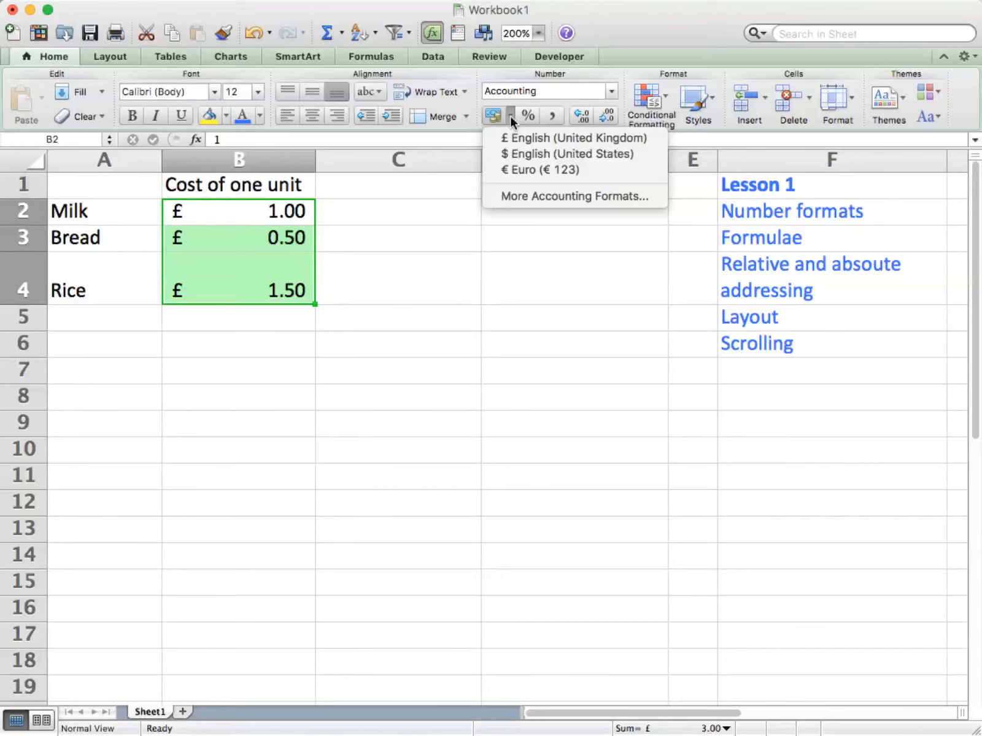
click(506, 154)
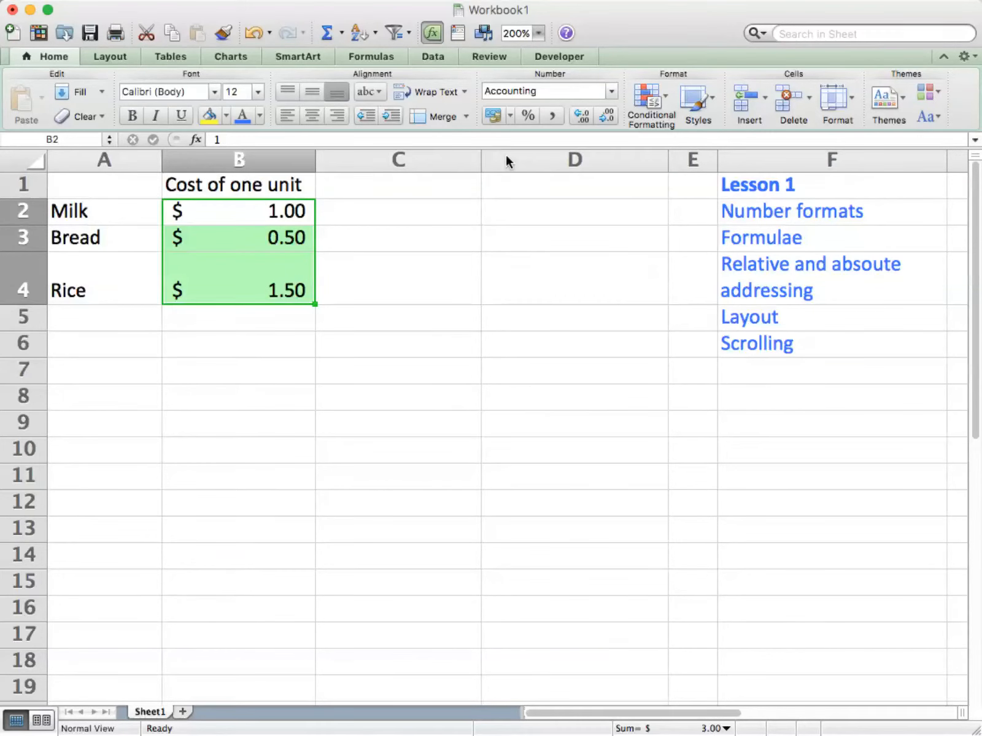
click(508, 114)
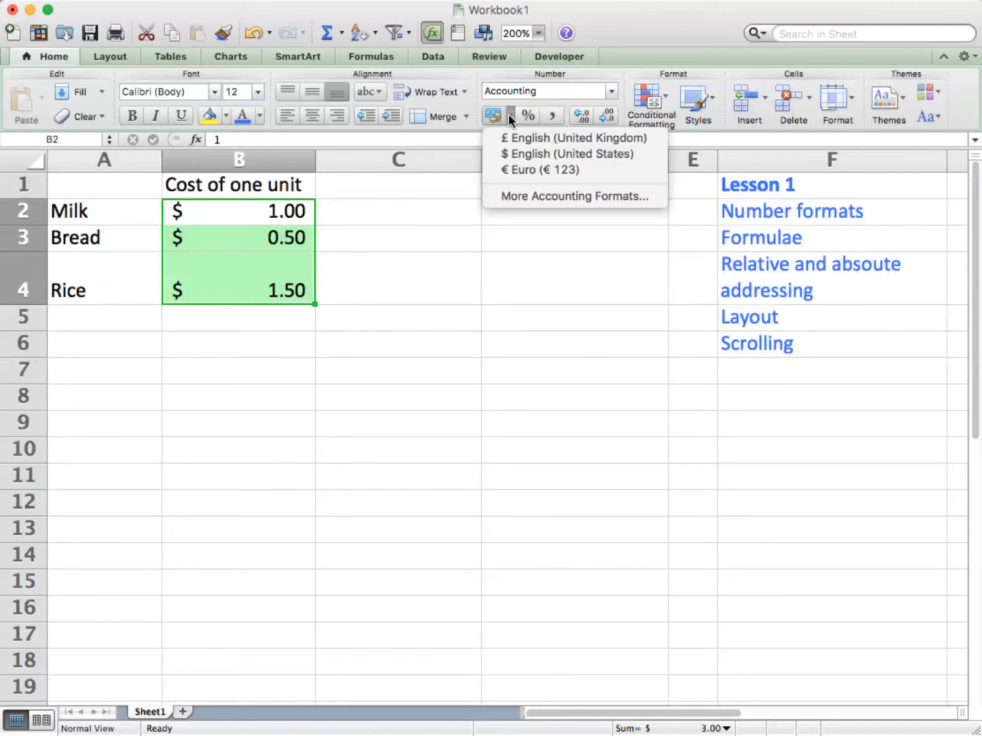
click(512, 140)
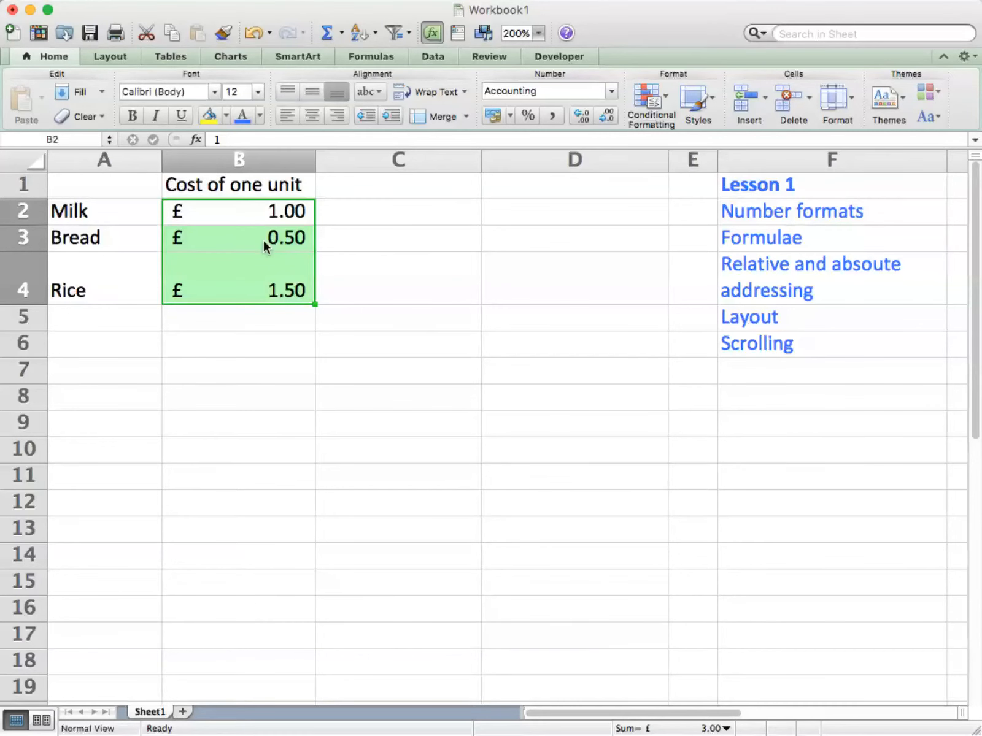
click(222, 342)
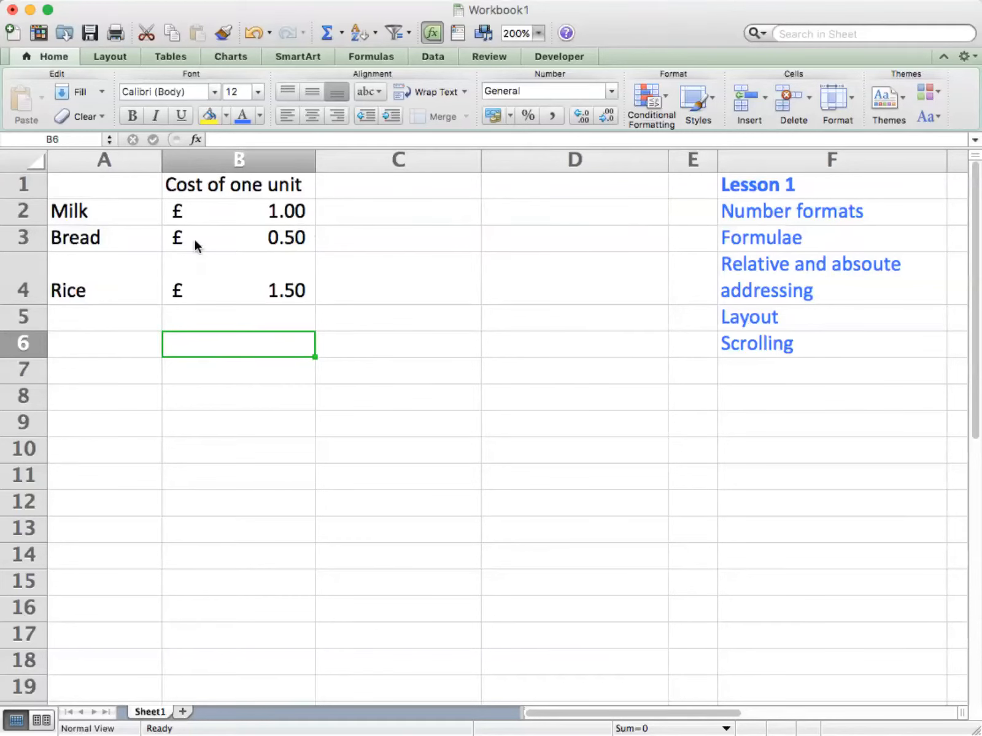
Step: Add the column headings "Cost of 2 units" in C1 and "Cost of three units" in D1
click(368, 189)
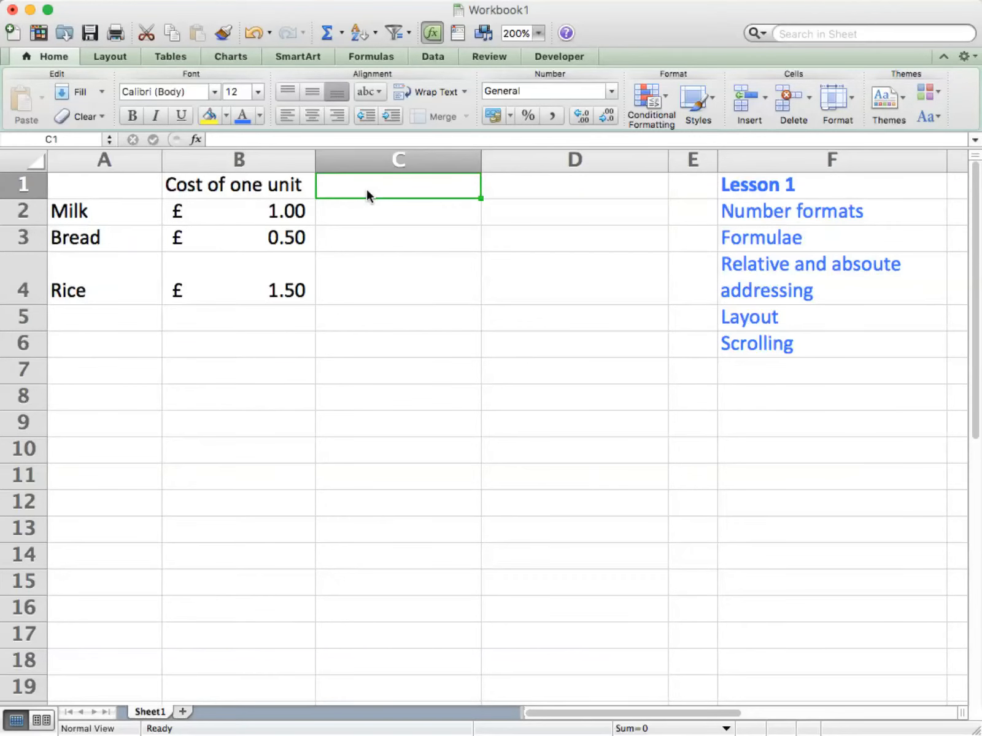
text(Cost of)
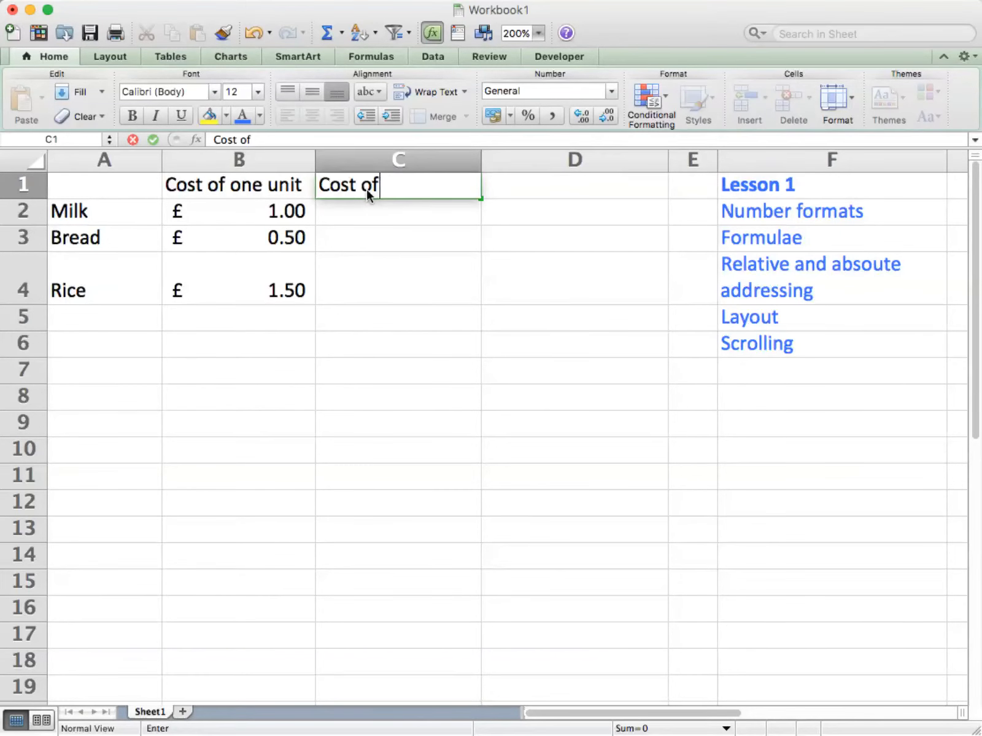
text( 2 units)
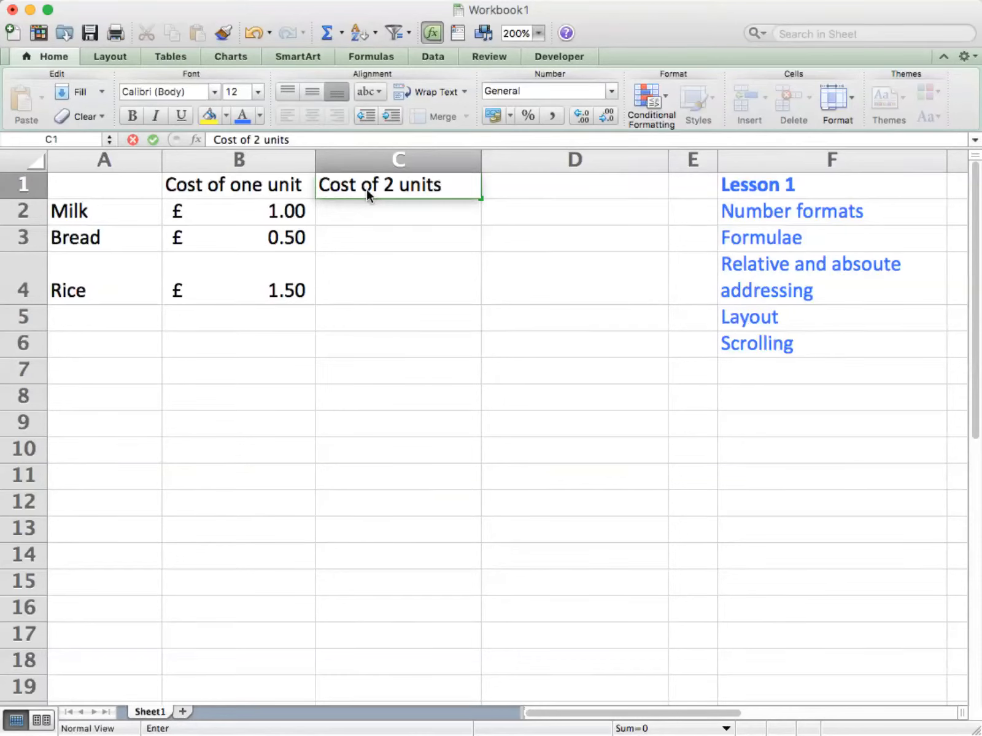
key(Return)
click(505, 195)
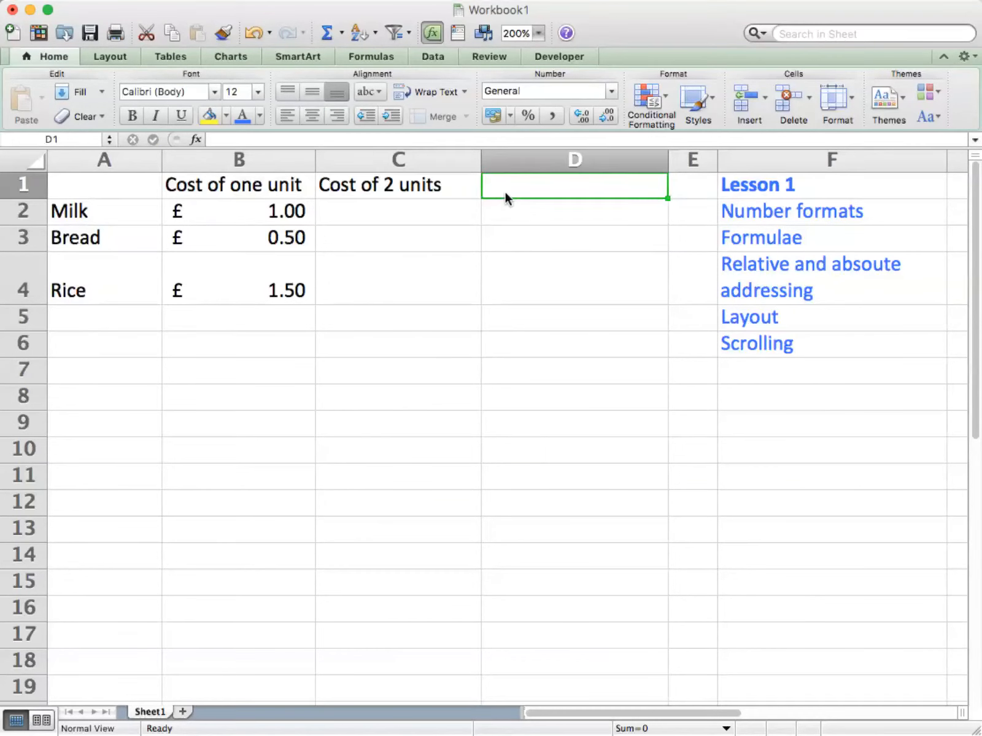
text(Cost o)
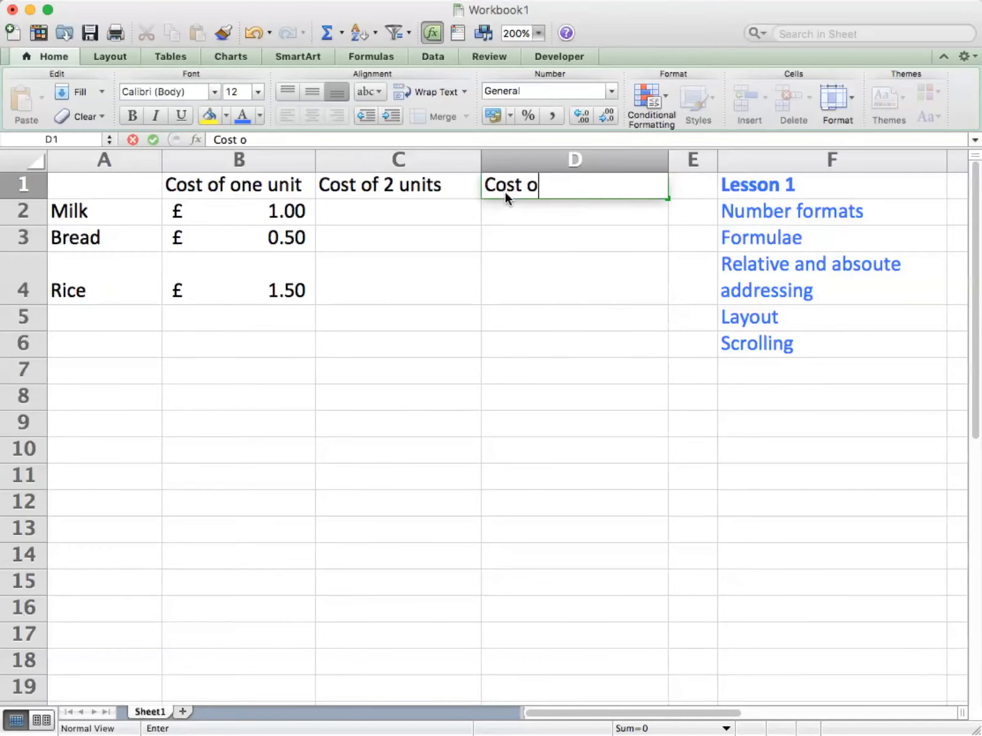
text(f three units)
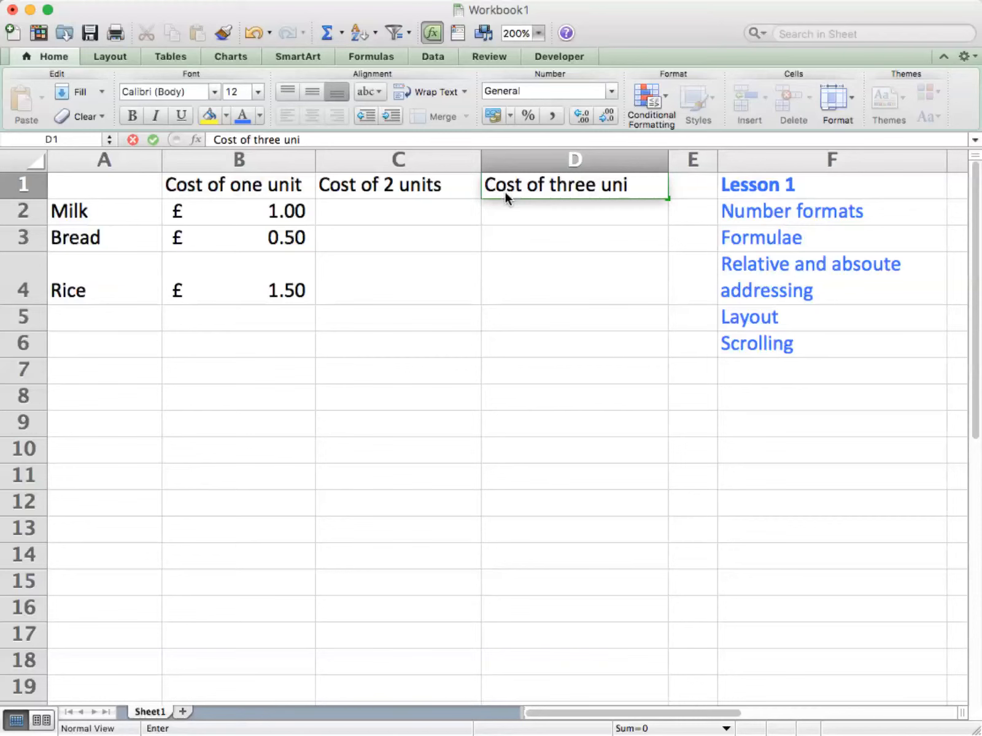
key(Return)
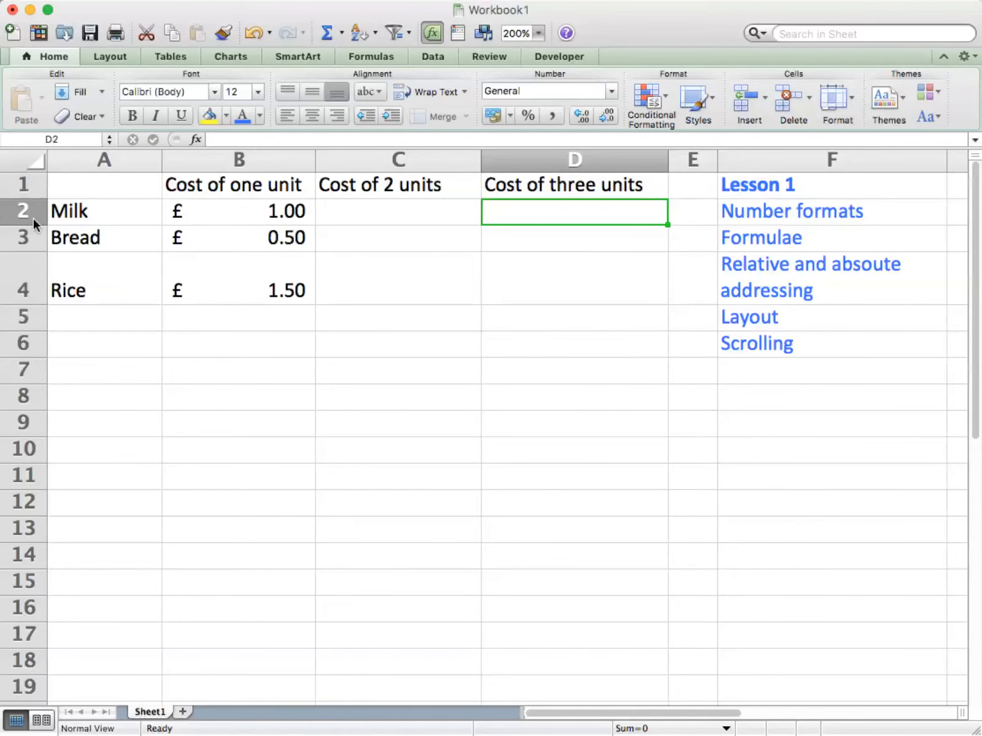
Step: Insert blank cells at A2:D2 above the Milk row, shifting the existing cells down and leaving the lesson list in column F in place
drag(69, 210, 563, 322)
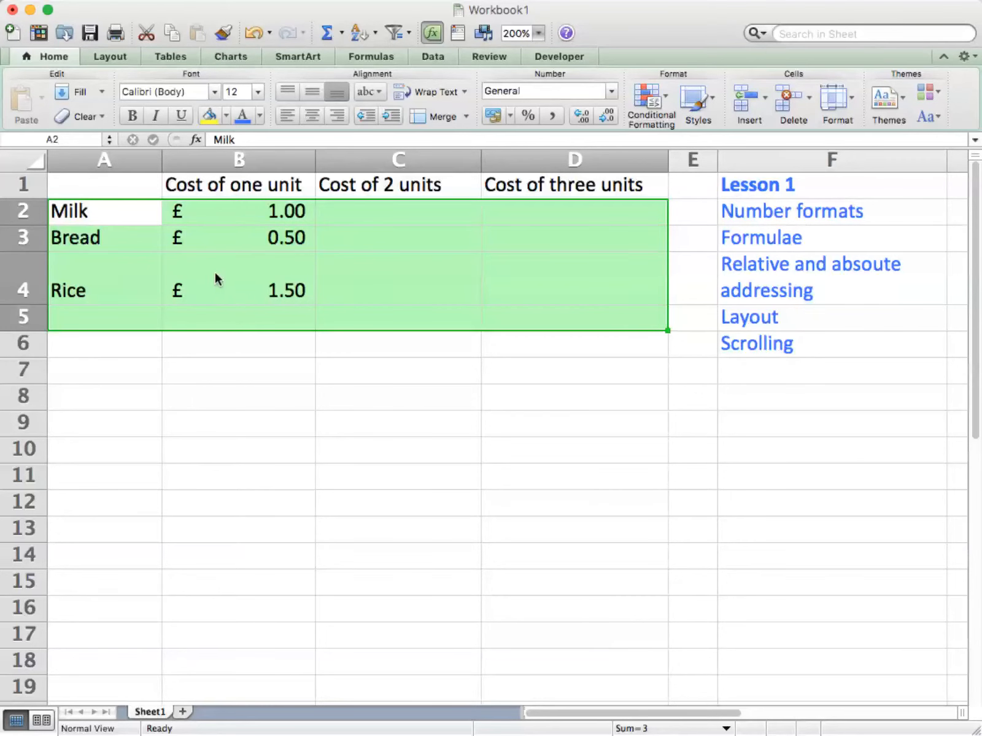
click(74, 218)
drag(73, 217, 544, 219)
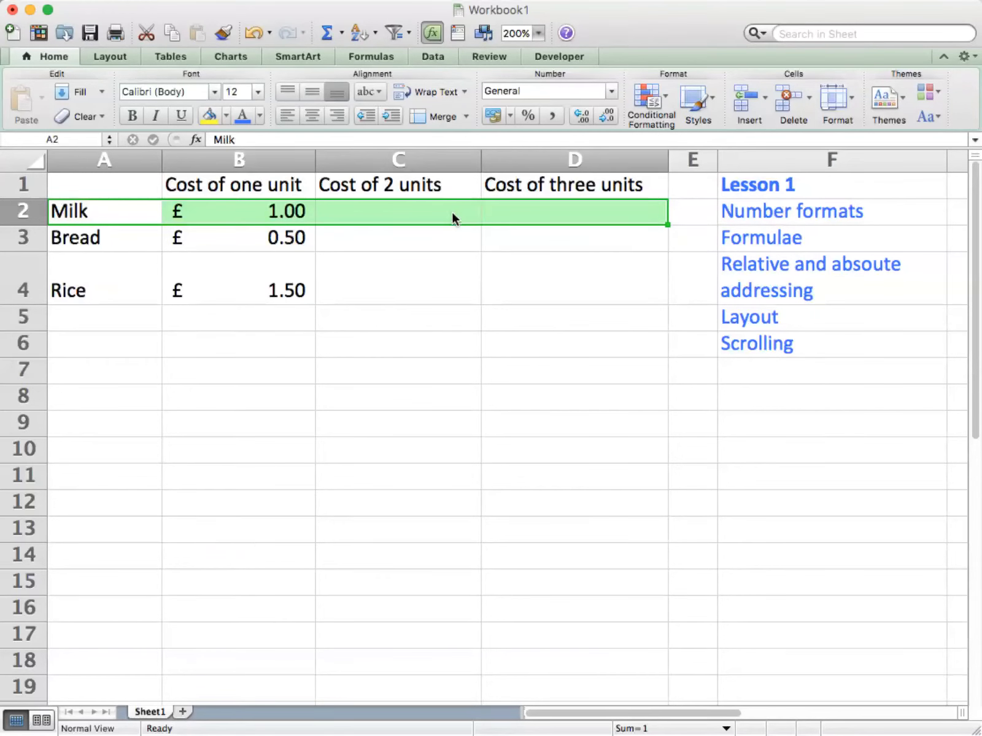
right_click(117, 213)
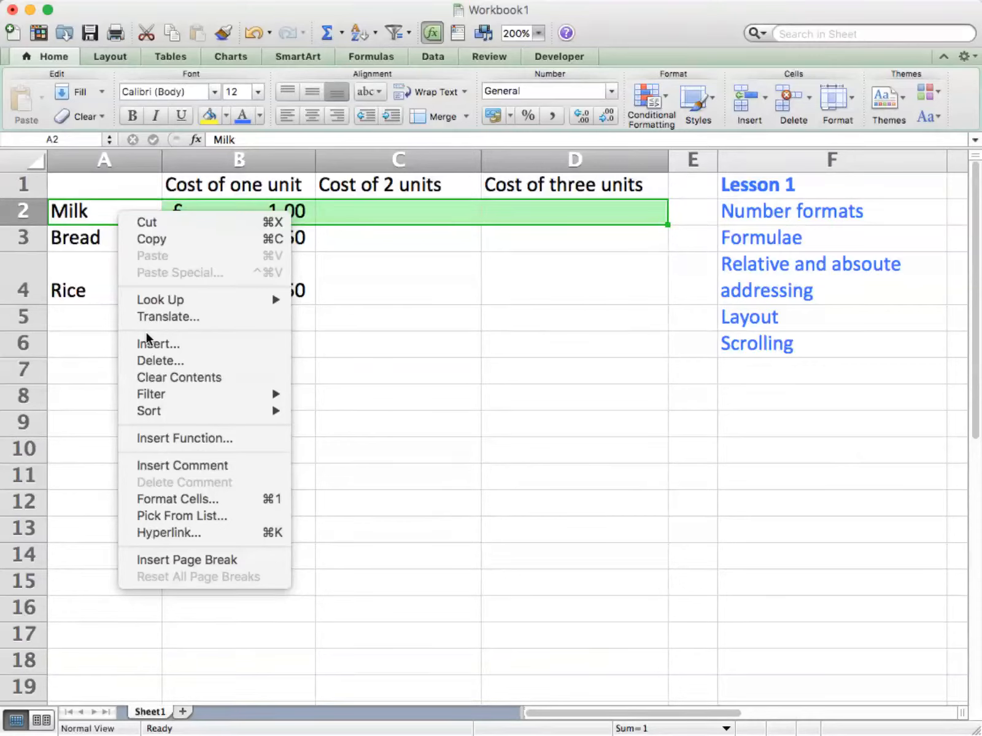
click(155, 346)
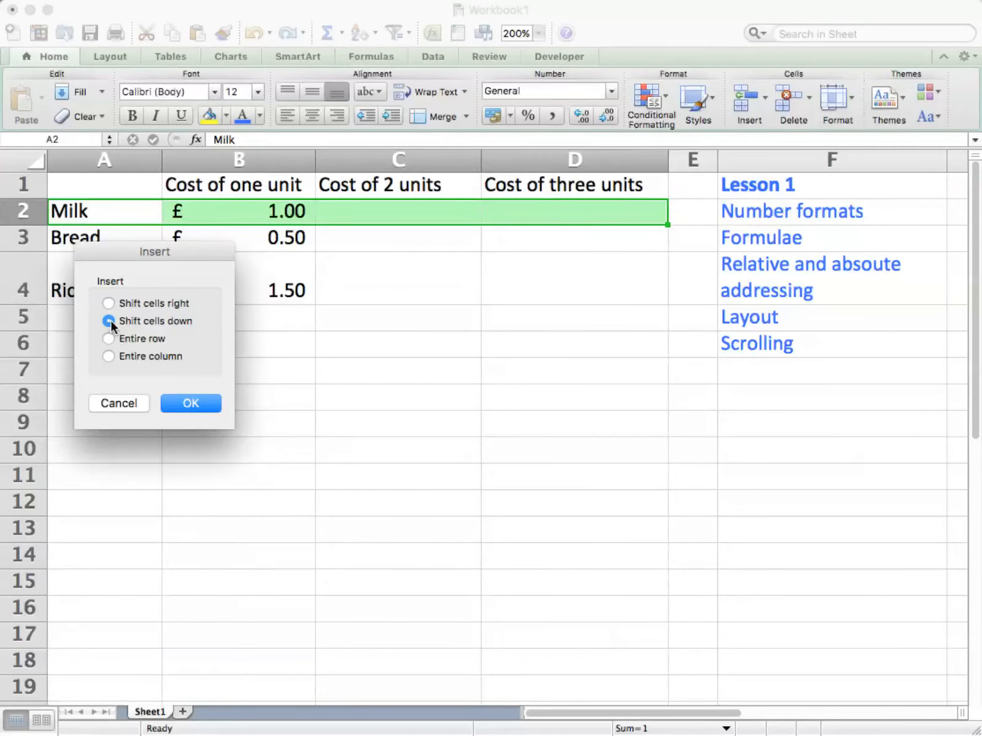
click(185, 403)
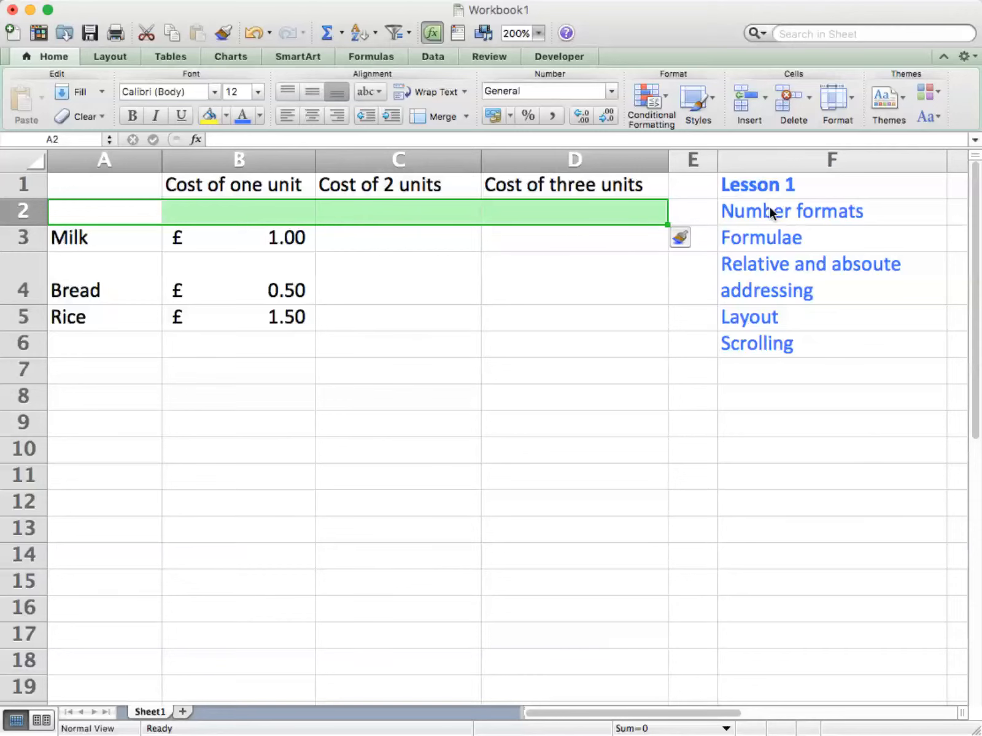
drag(779, 185, 773, 358)
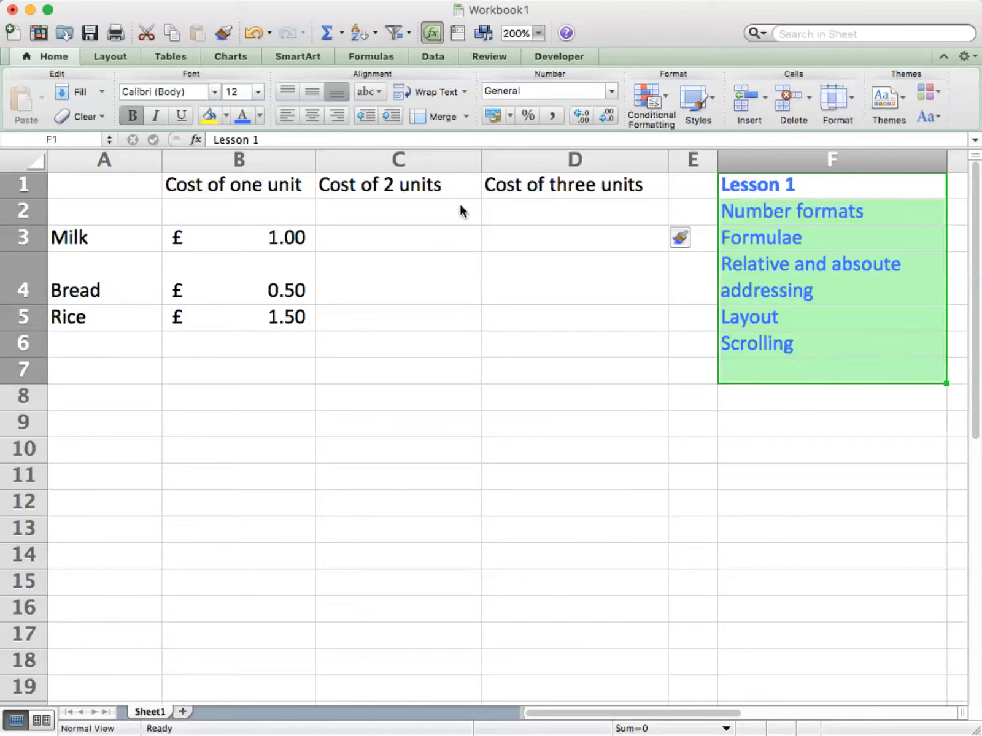
Step: Enter the unit quantities 1, 2 and 3 in cells B2, C2 and D2 under the headings
click(213, 213)
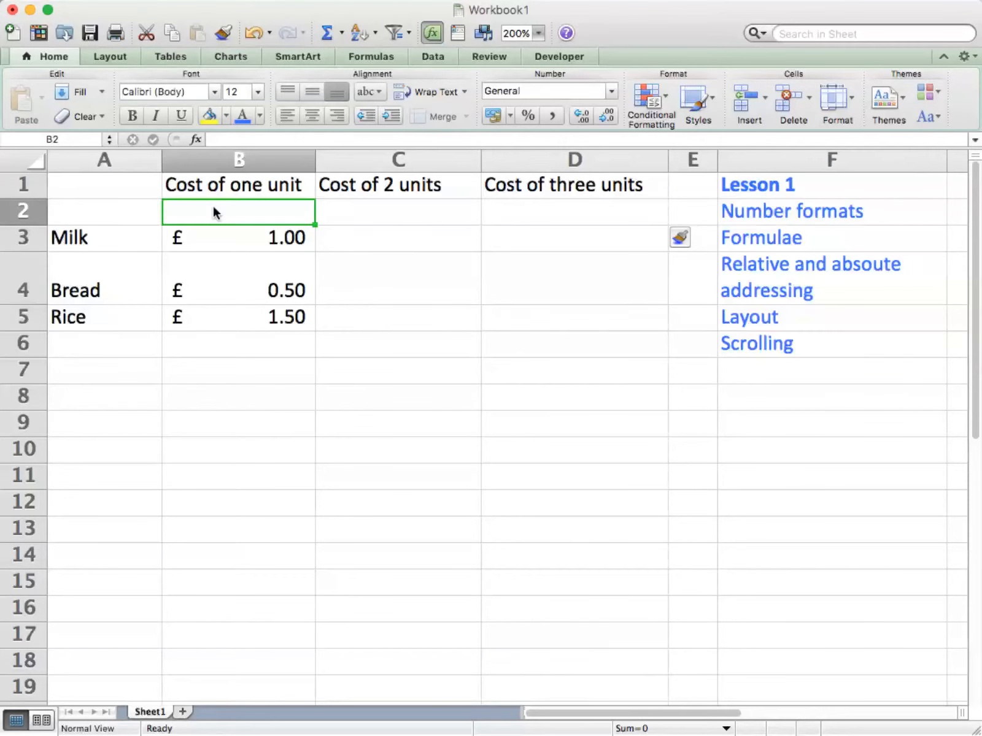
text(1)
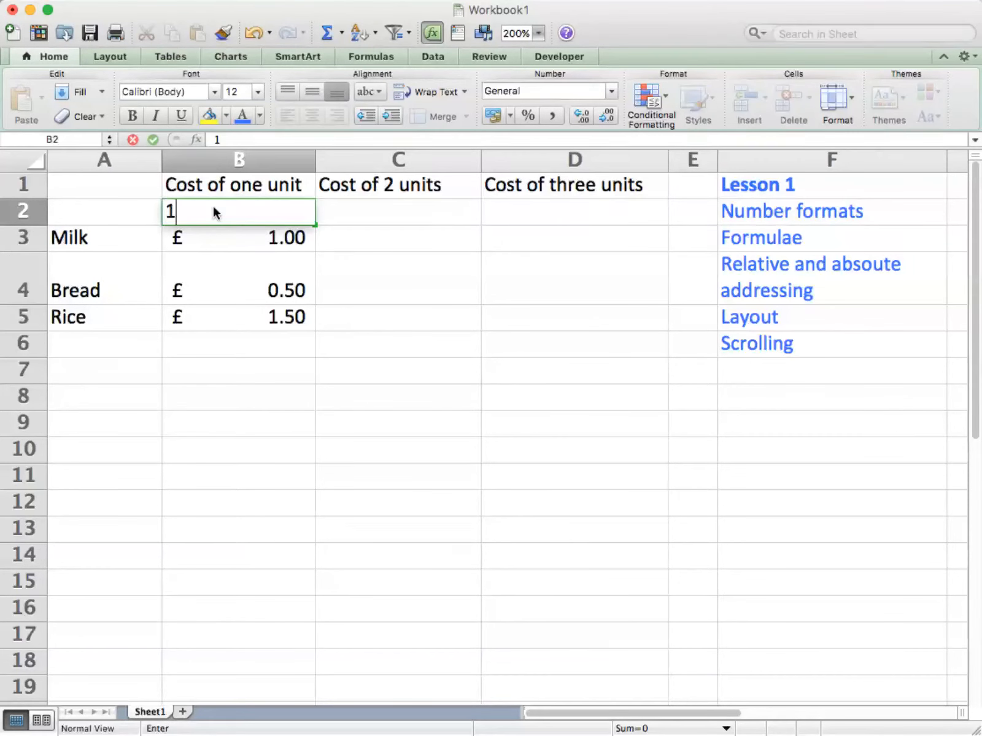
key(Tab)
text(2)
key(Tab)
text(3)
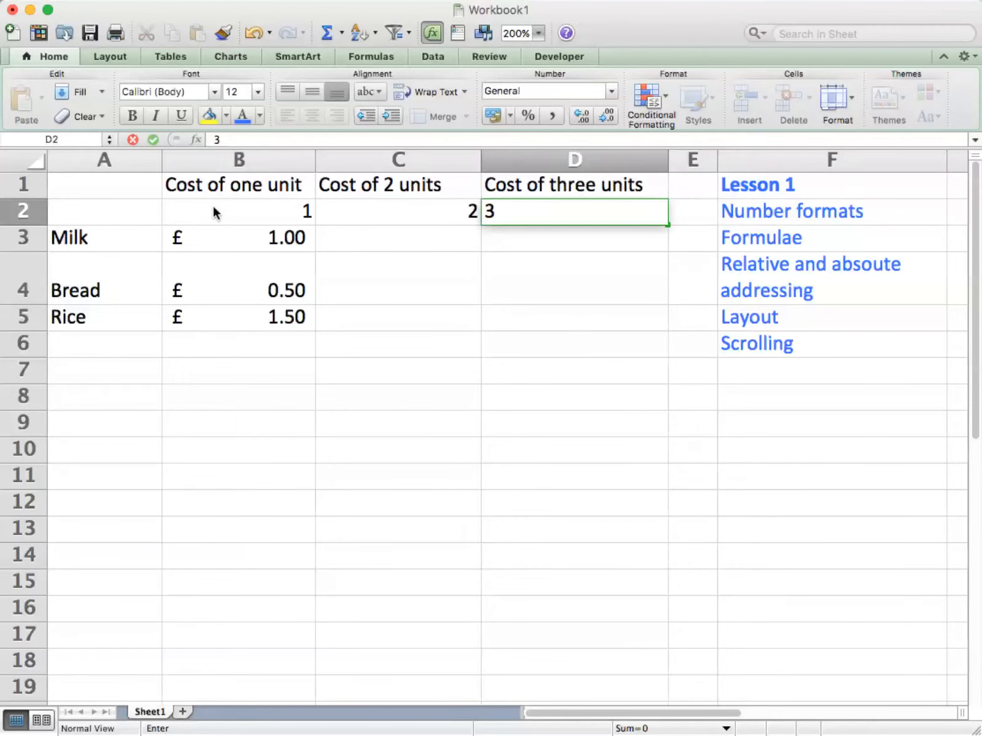
key(Tab)
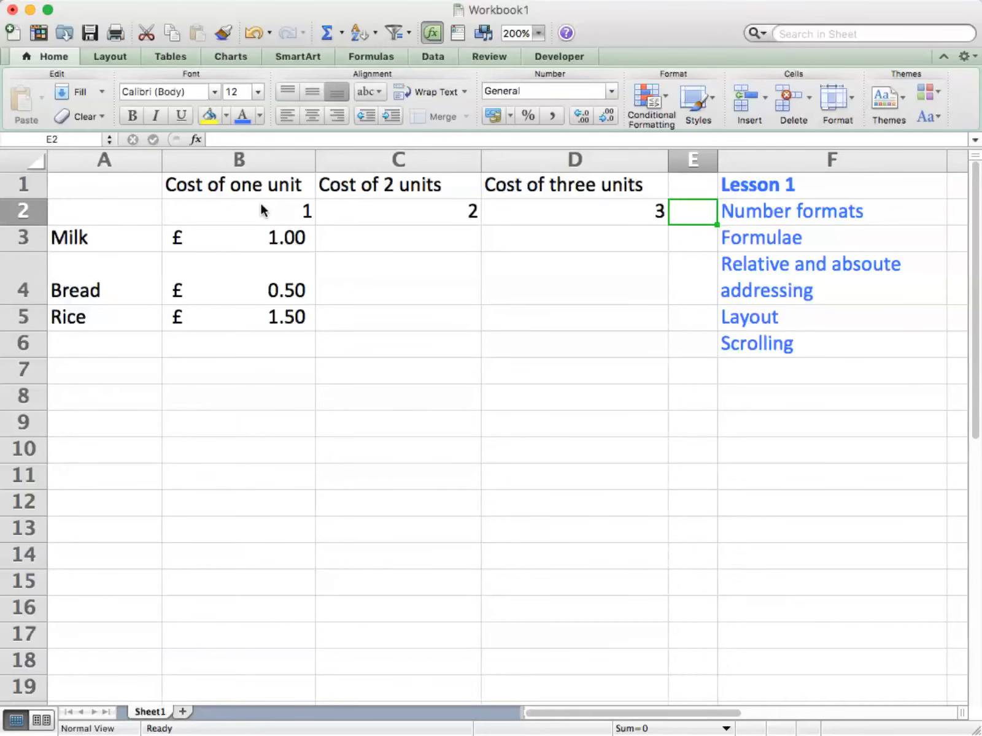
Step: Calculate the cost of two units of Milk in C3 with the formula =B3*2
click(376, 236)
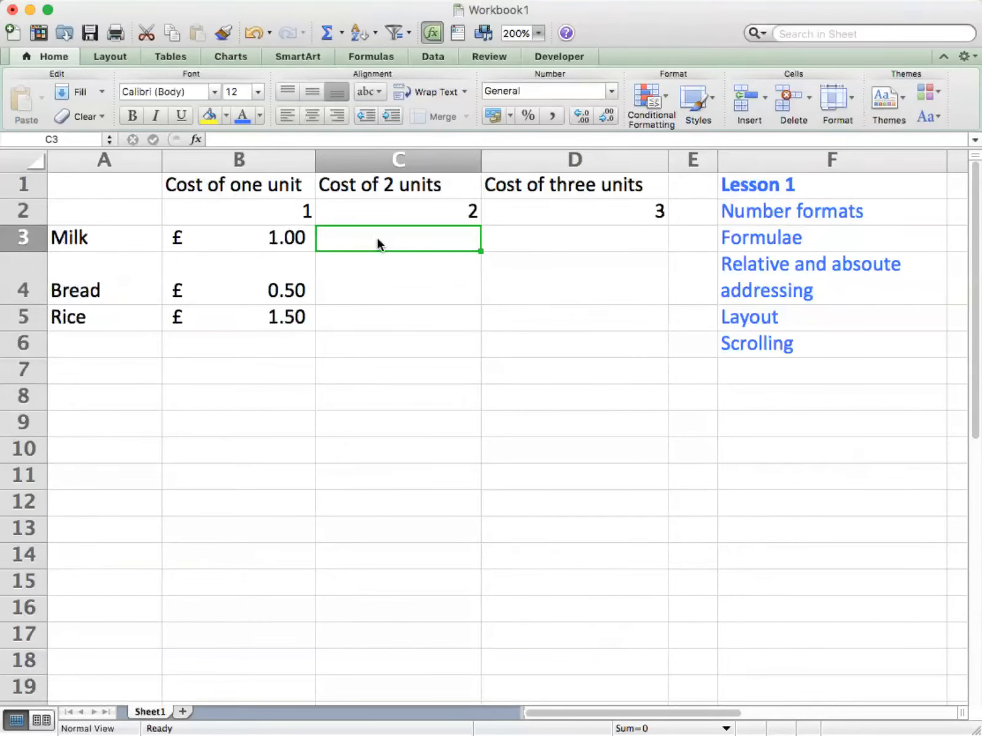
text(=)
click(270, 239)
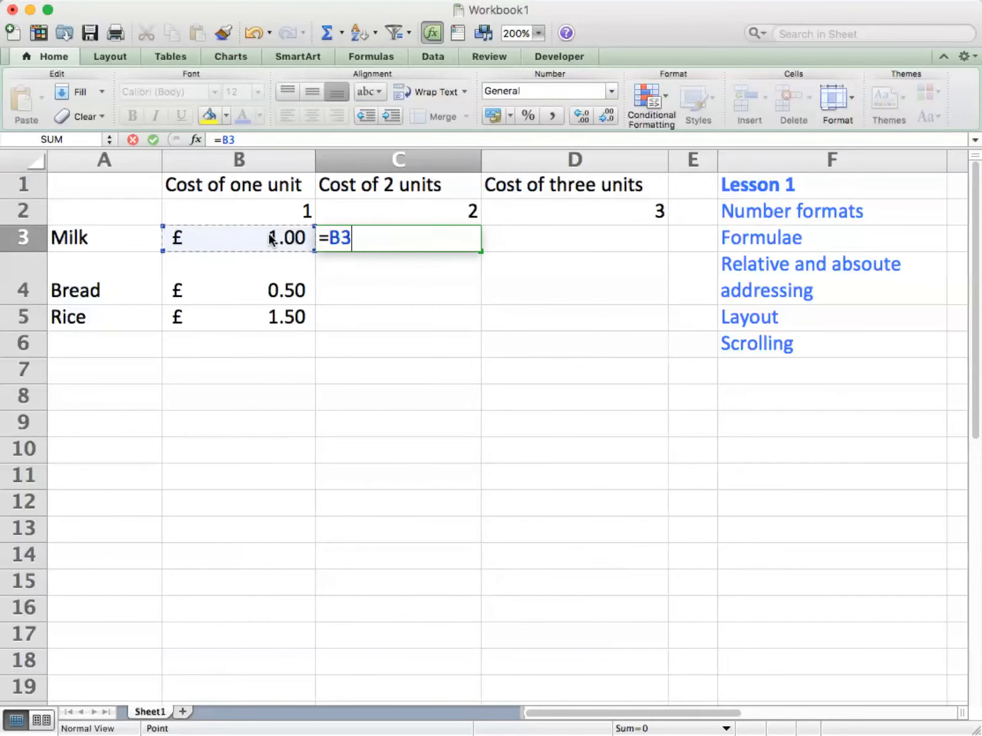
text(*2)
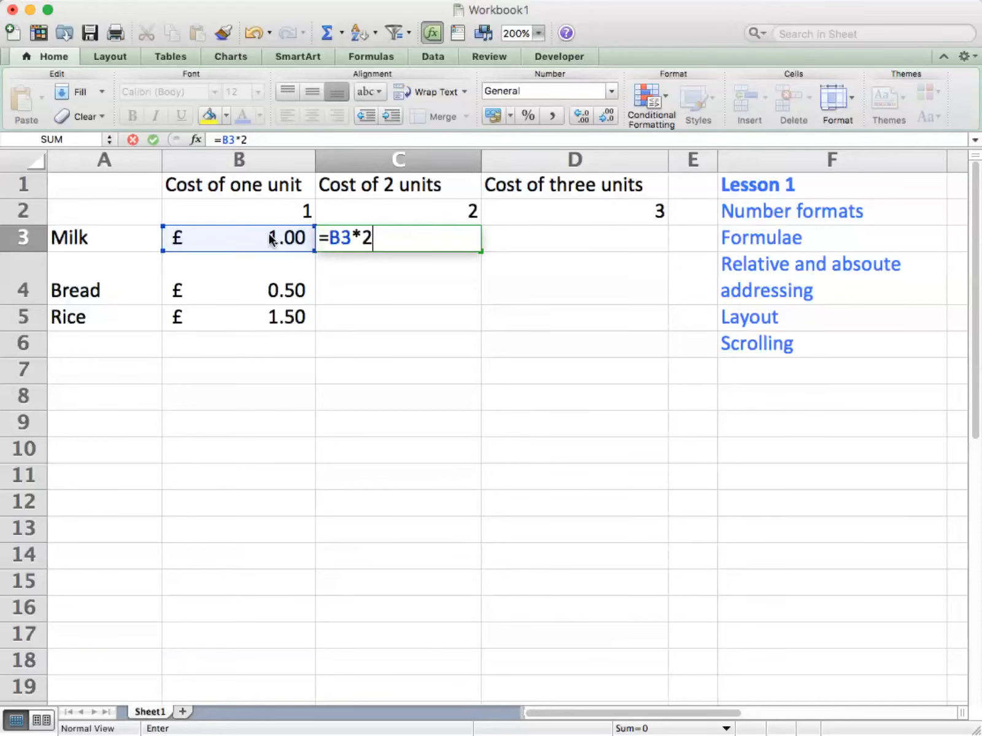
key(Return)
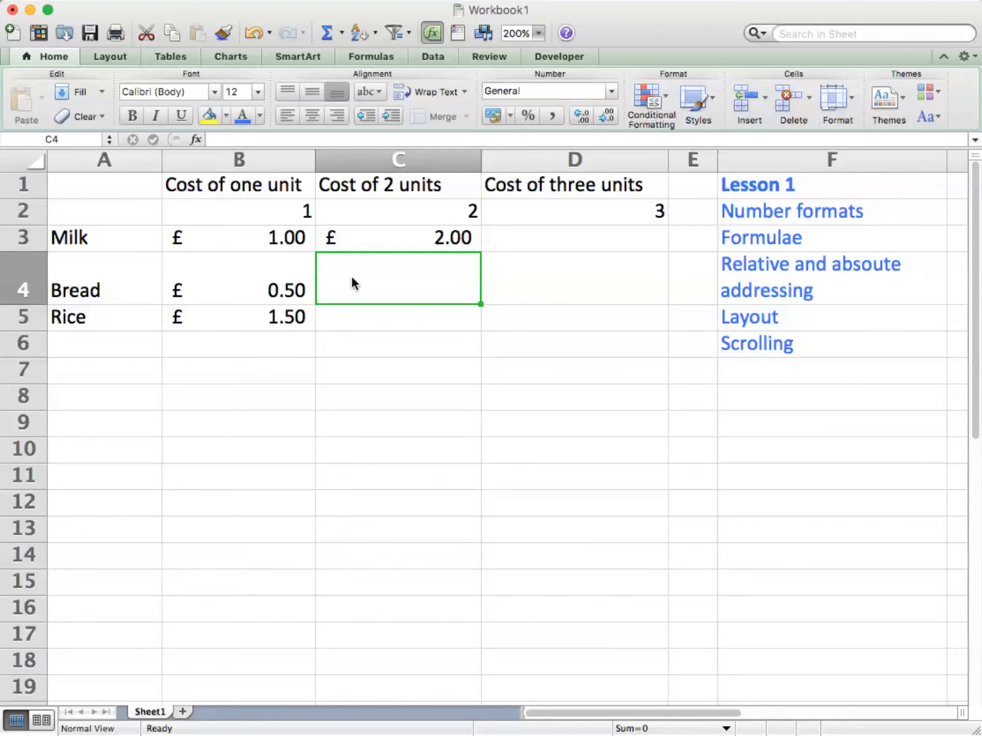
Step: Calculate the cost of two units of Bread in C4 with the formula =B4*2
text(=)
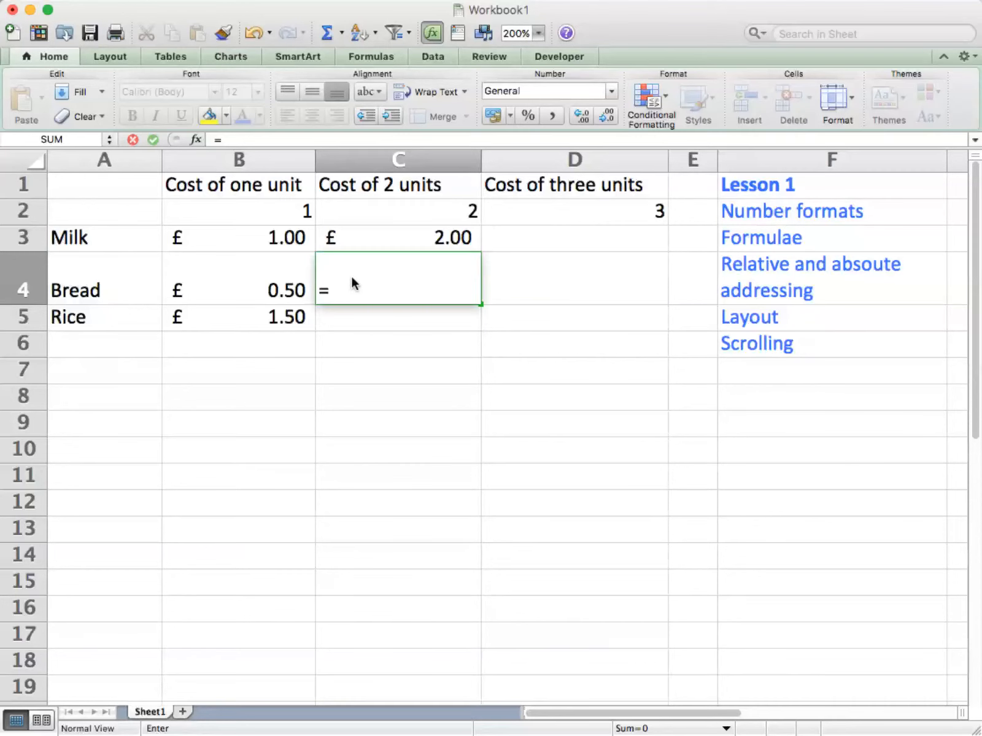
click(263, 284)
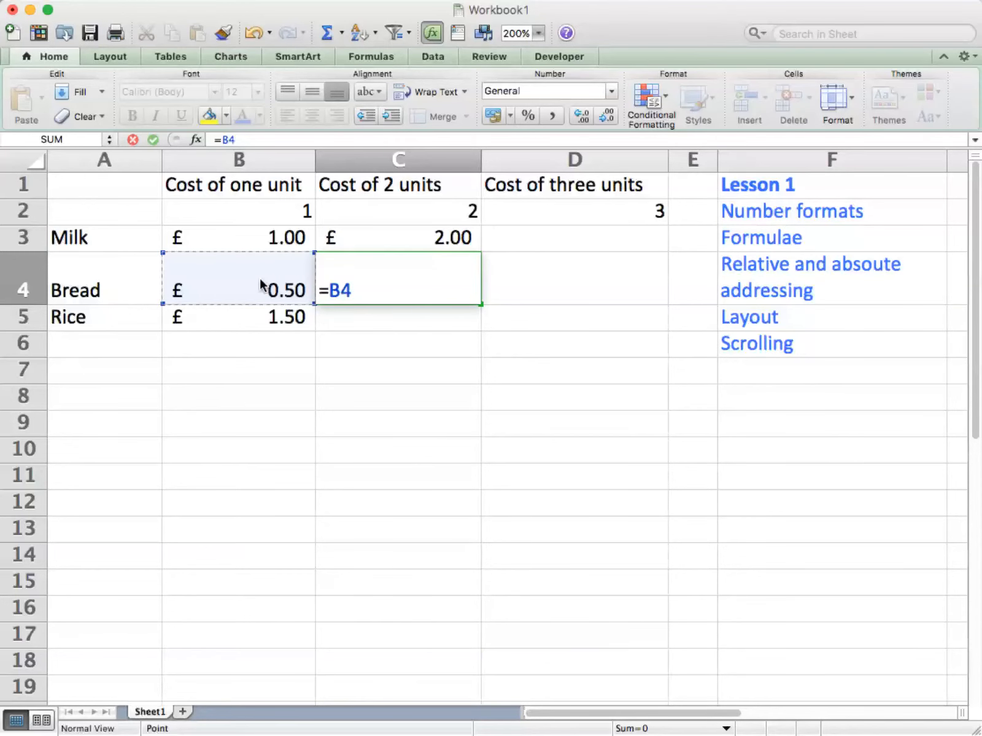
text(*)
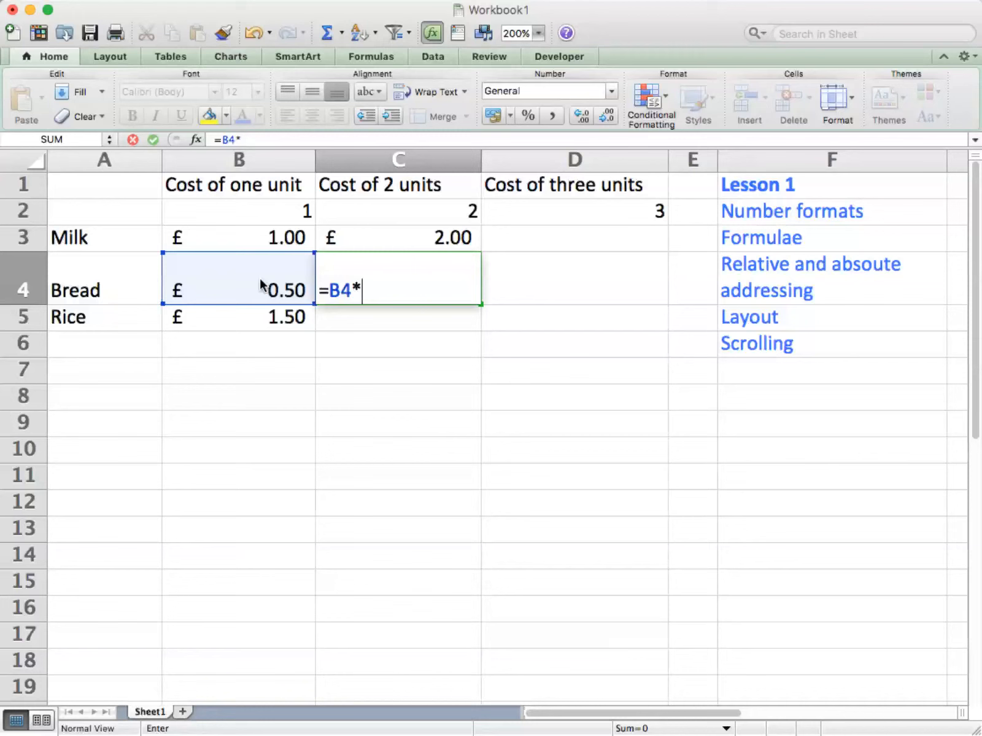
text(2)
key(Return)
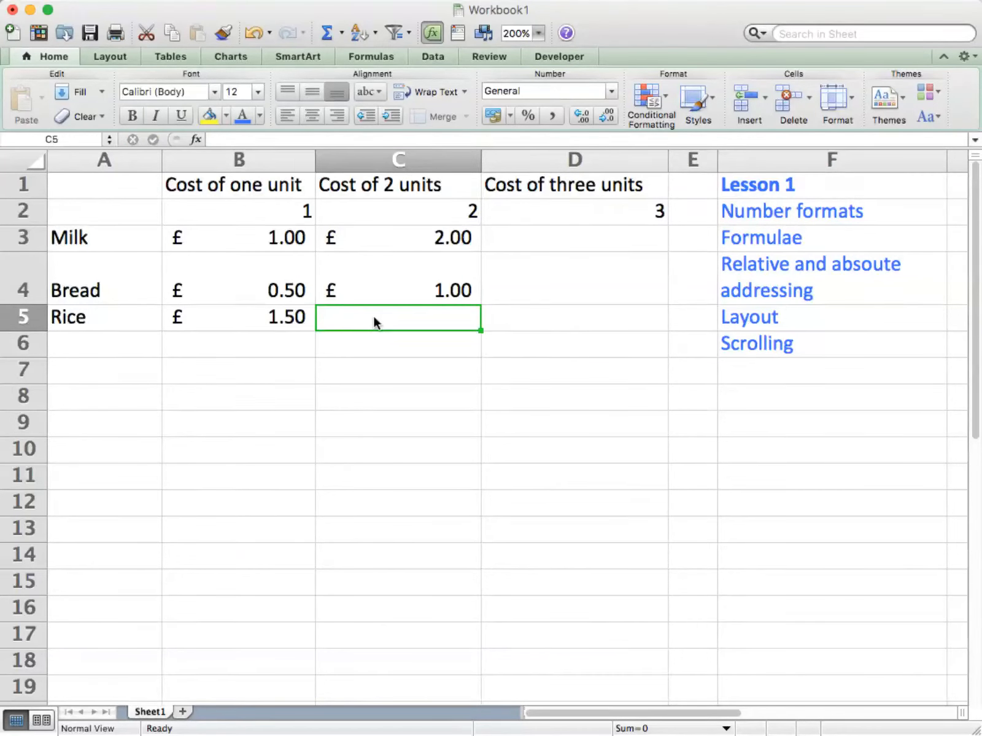
Step: Calculate the cost of two units of Rice in C5 with the formula =B5*2
text(=)
click(257, 321)
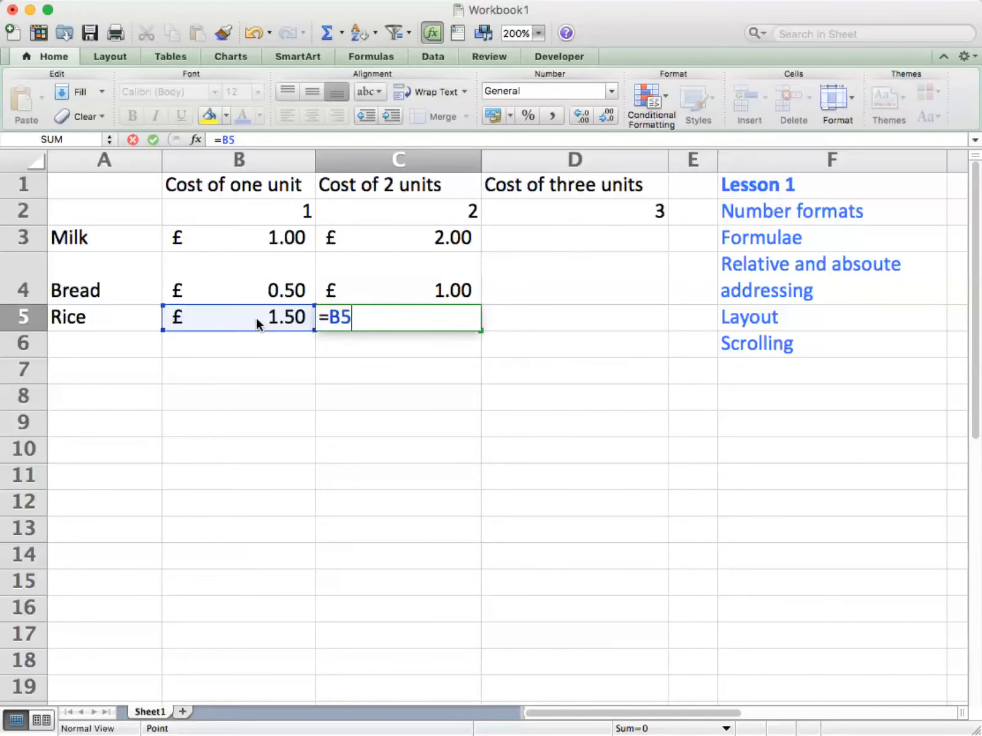
text(*2)
key(Return)
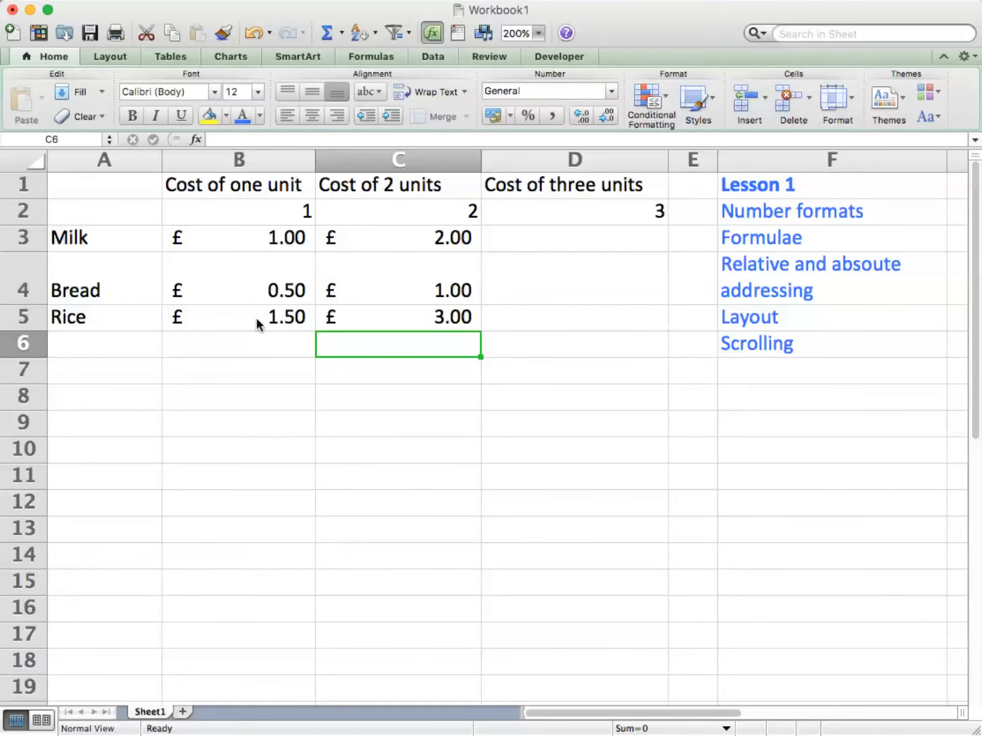
Step: Format the quantity in cell C2 with blue font colour and bold
click(405, 213)
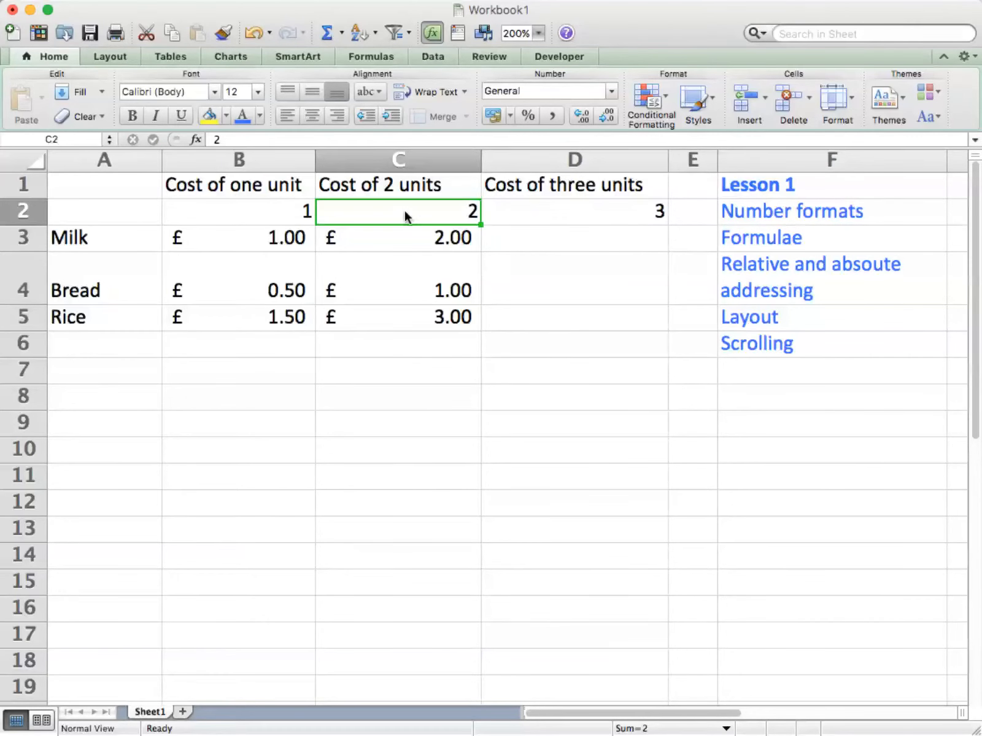
click(247, 121)
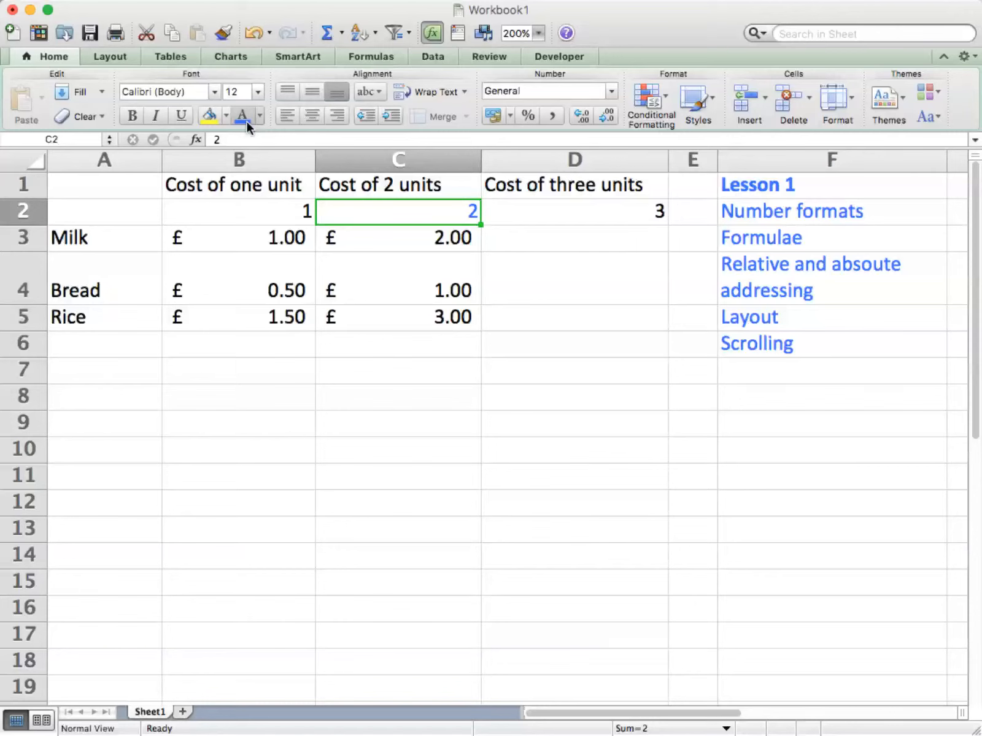
click(132, 115)
Step: Change the Milk formula in C3 to =B3*C2 so it refers to the quantity cell
click(380, 244)
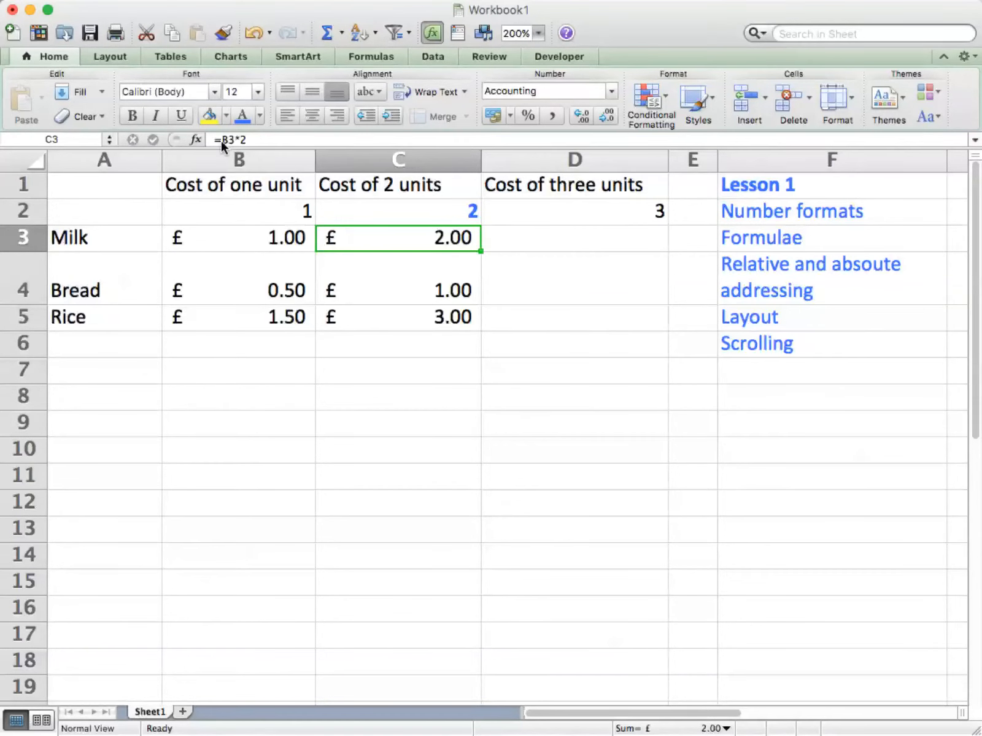
drag(221, 139, 251, 134)
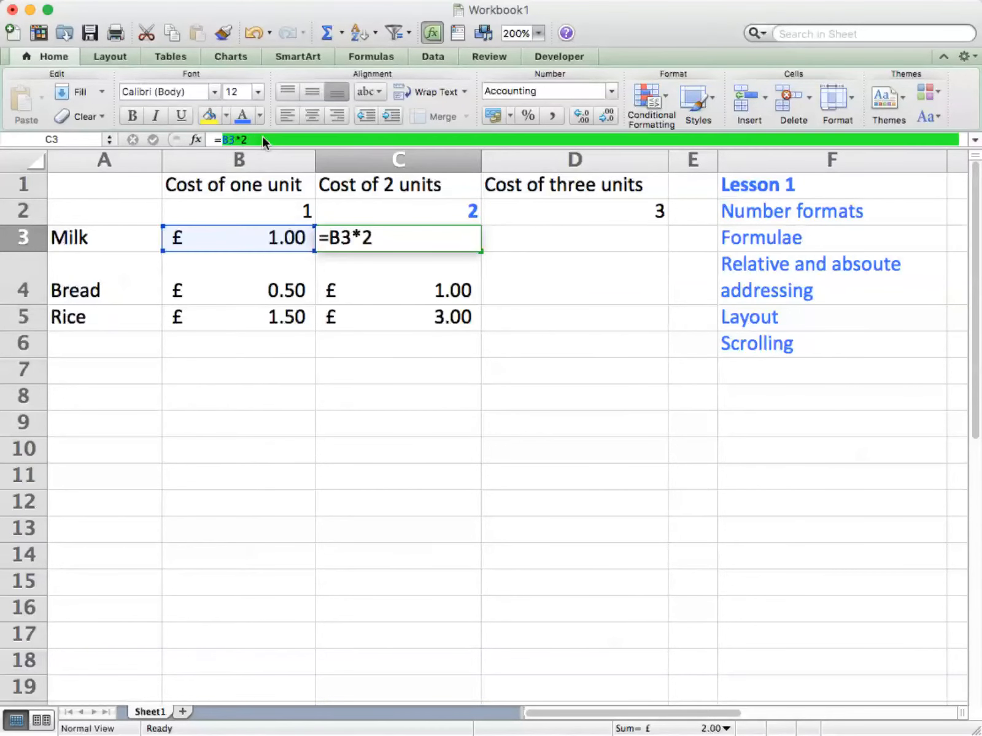
click(262, 136)
key(BackSpace)
click(366, 206)
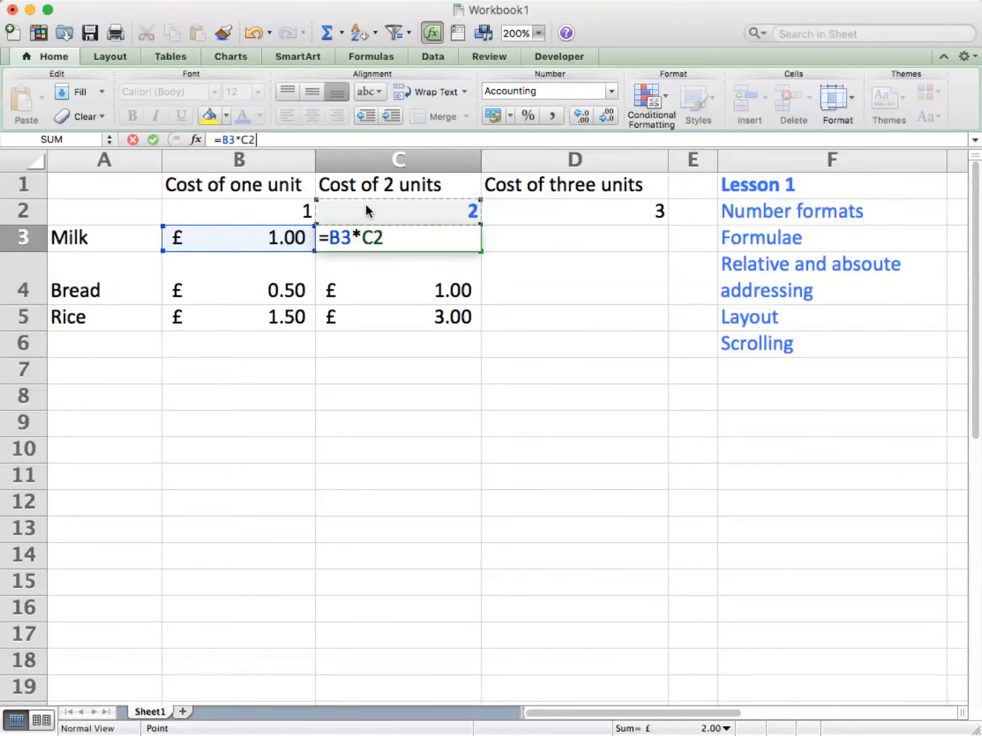
key(Return)
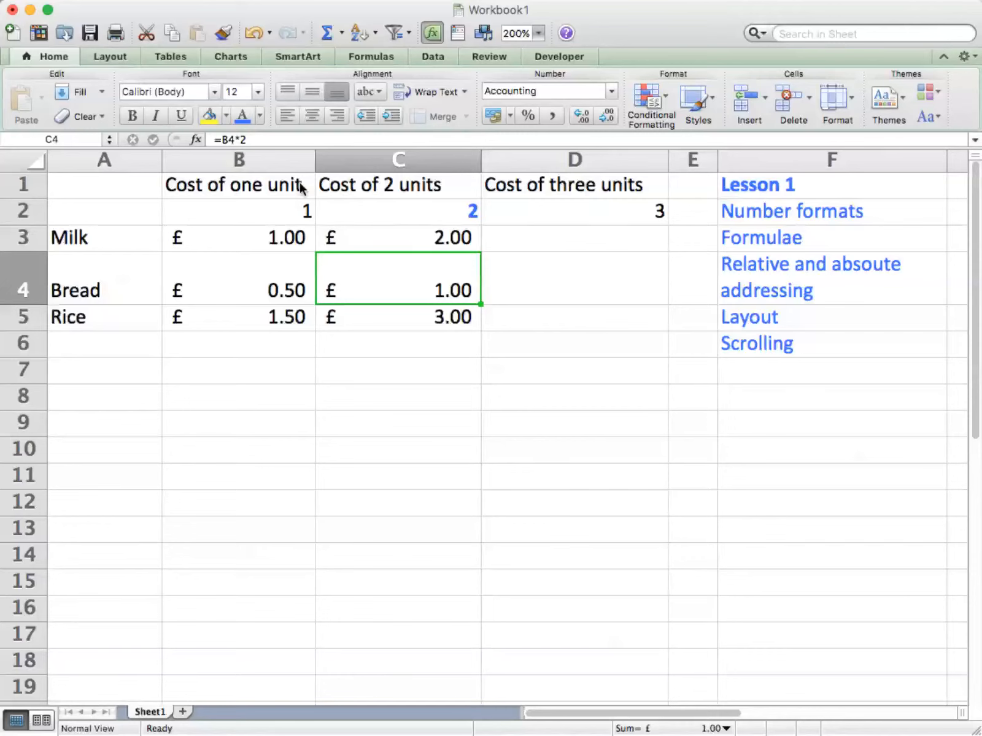
Step: Change the Bread formula in C4 to =B4*C2 and the Rice formula in C5 to =B5*C2
click(264, 140)
key(BackSpace)
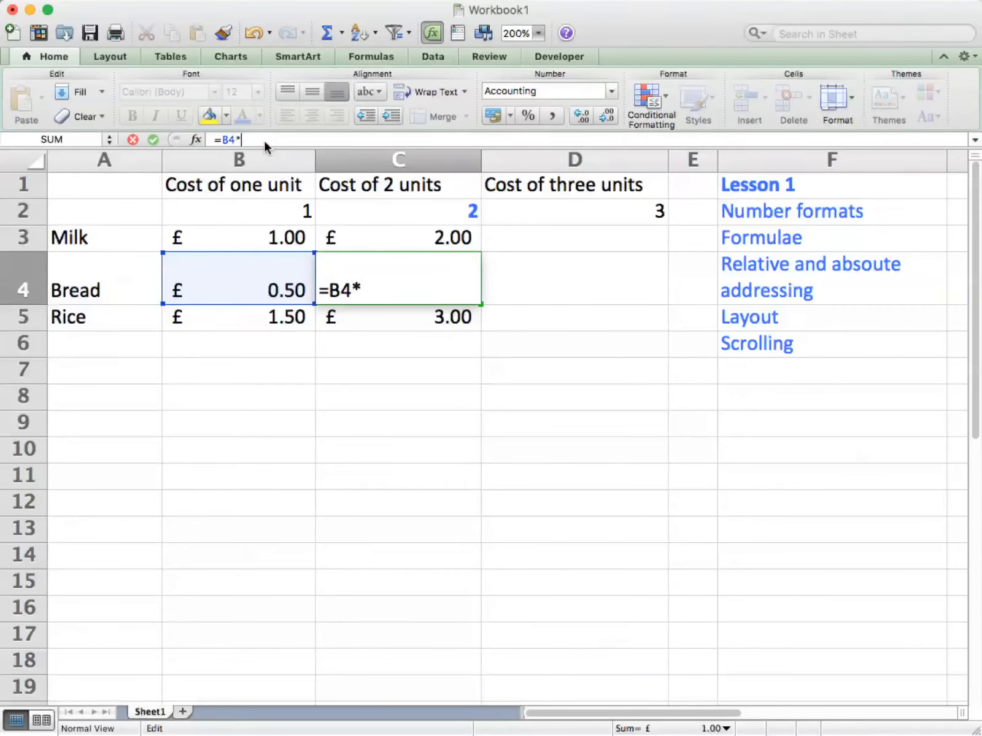
click(344, 214)
key(Return)
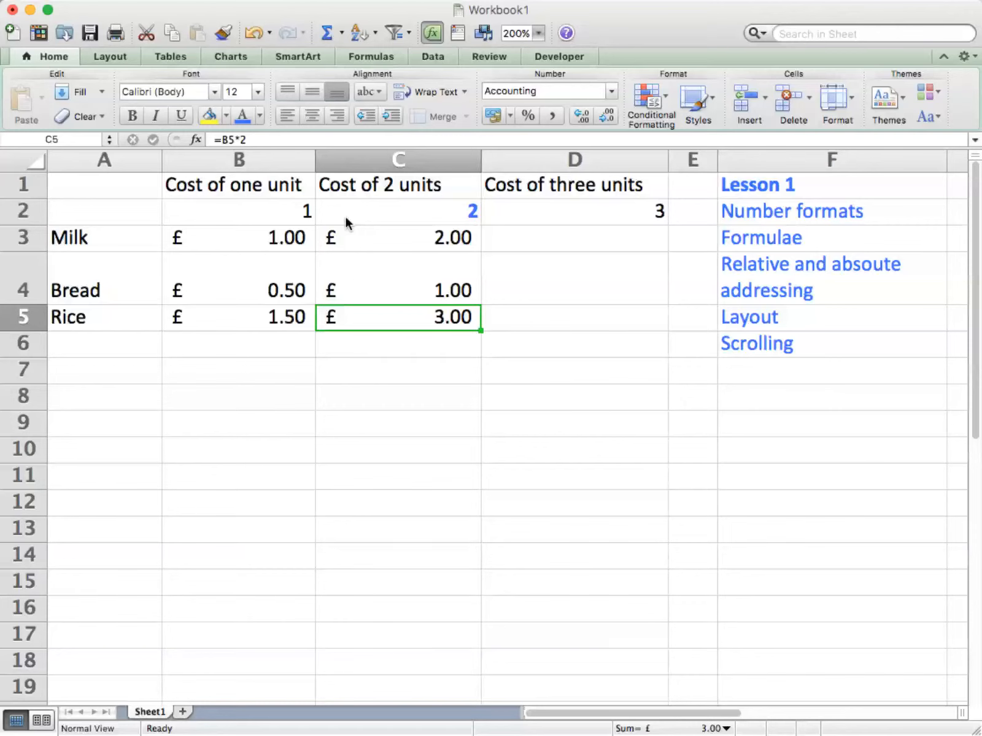
click(252, 137)
key(BackSpace)
click(389, 212)
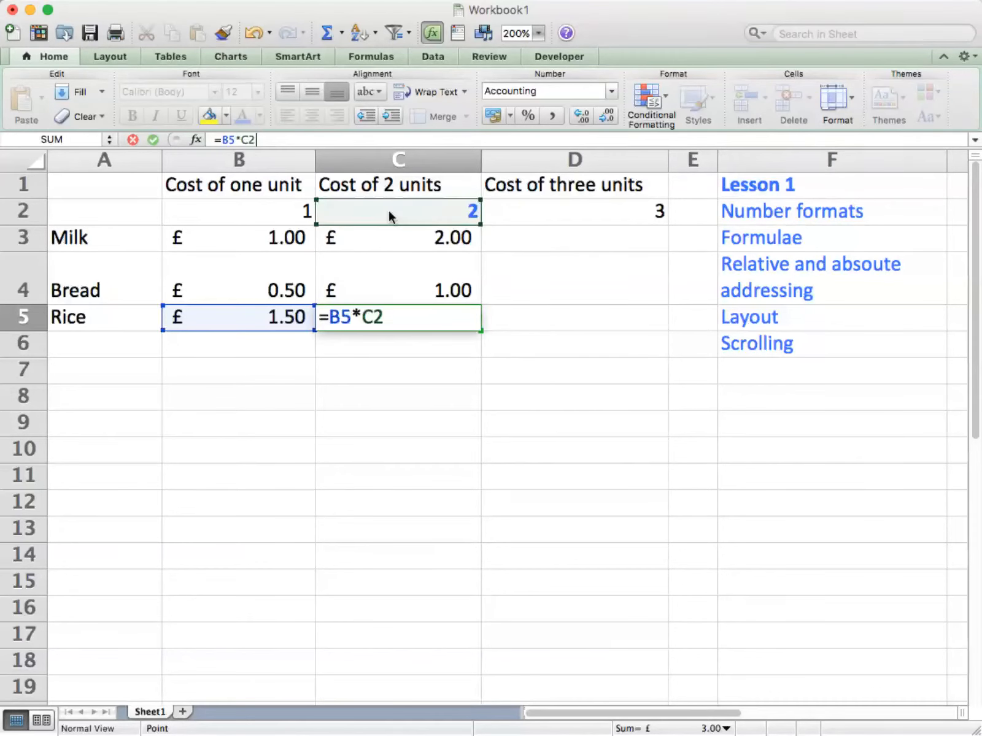
key(Return)
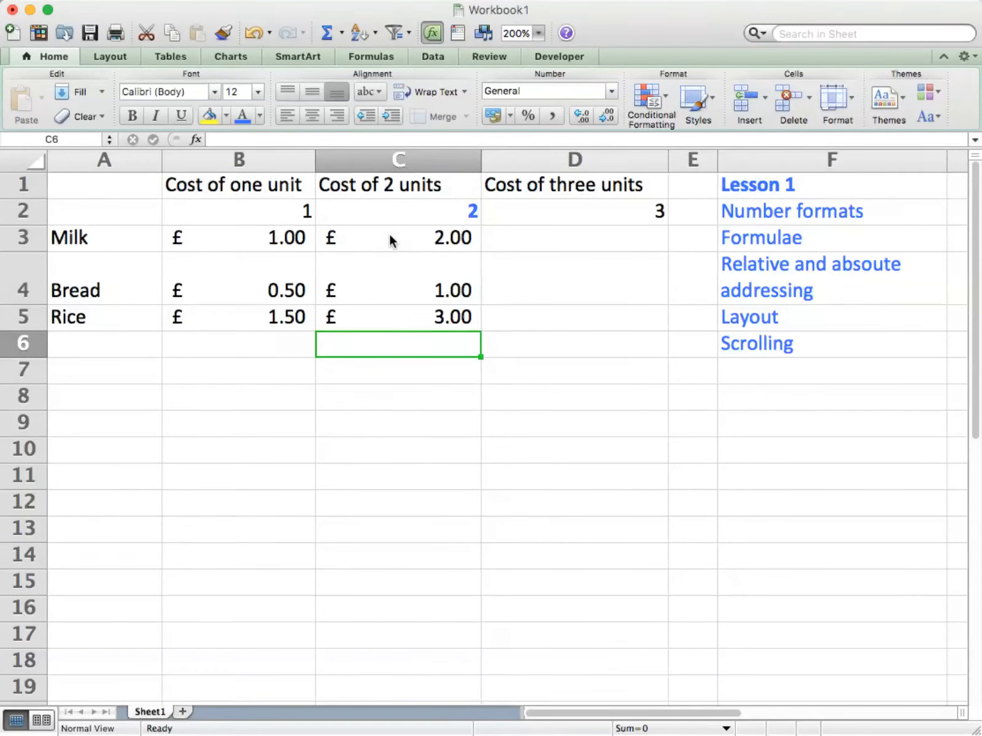
Step: Examine which cells the formulas in C3, C4 and C5 refer to, without changing them
click(388, 239)
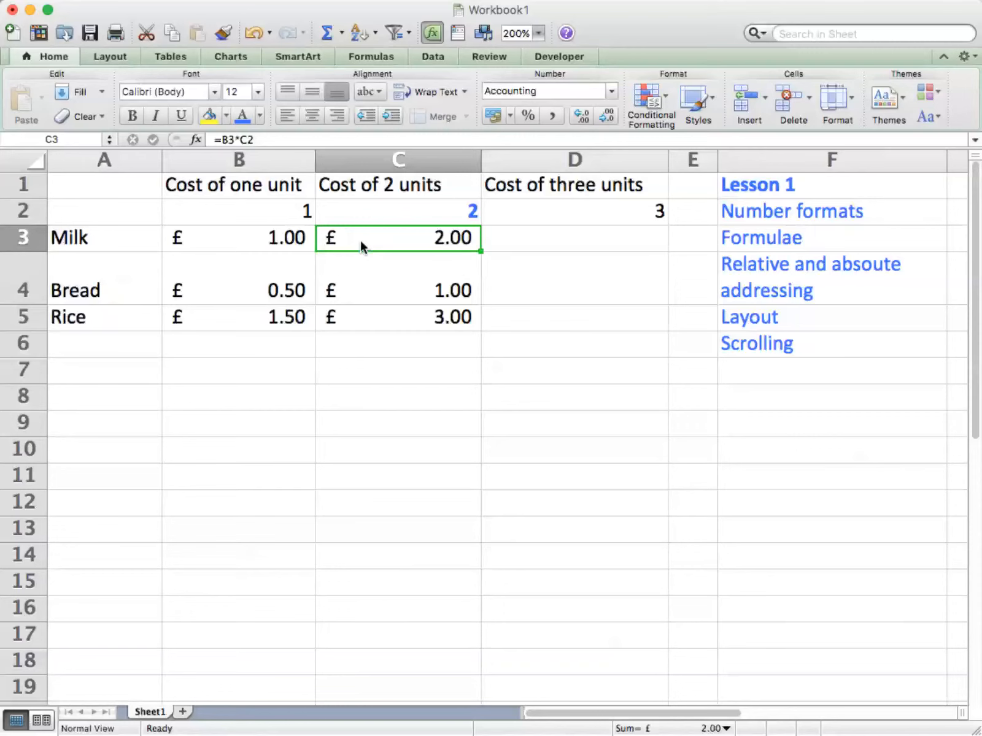
double_click(361, 237)
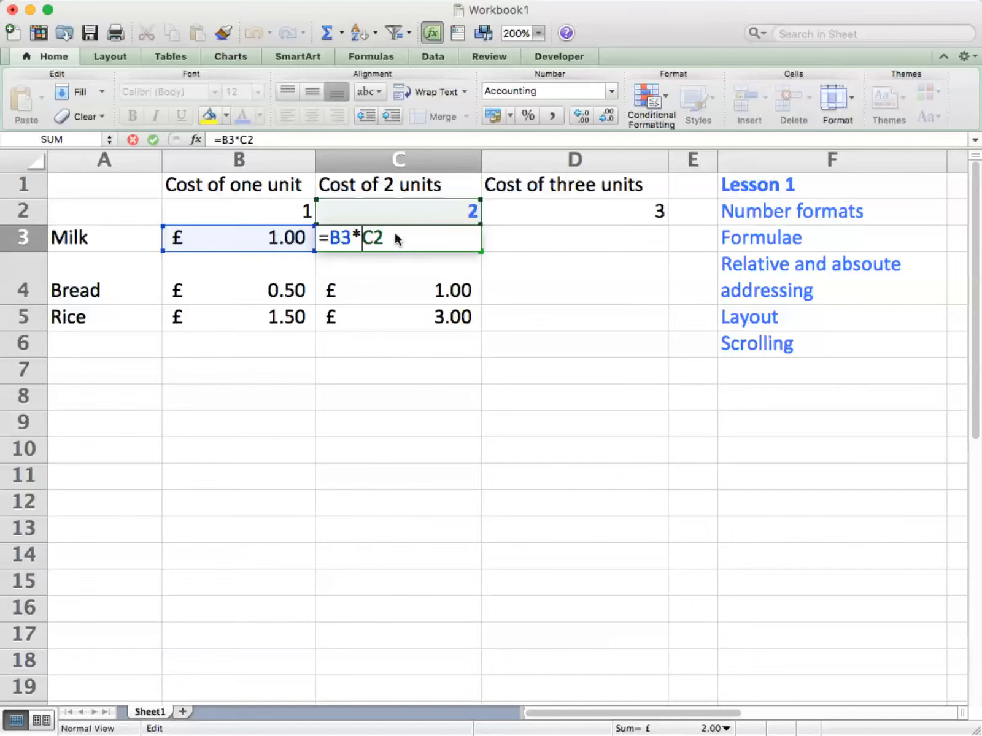
key(Escape)
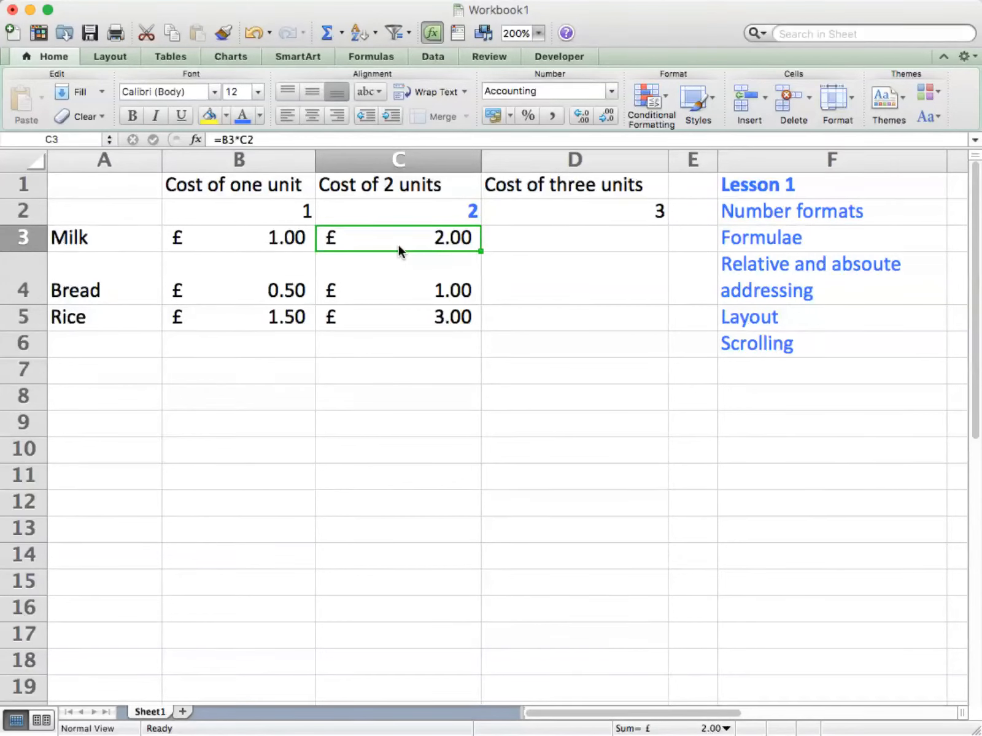
click(431, 210)
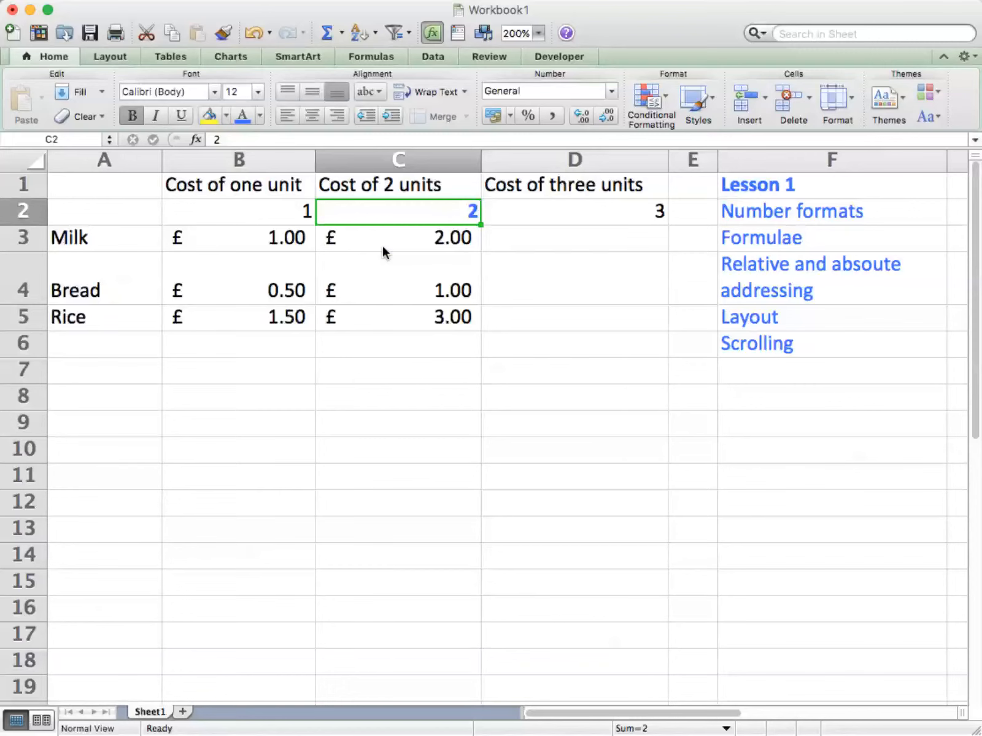
click(376, 277)
double_click(375, 277)
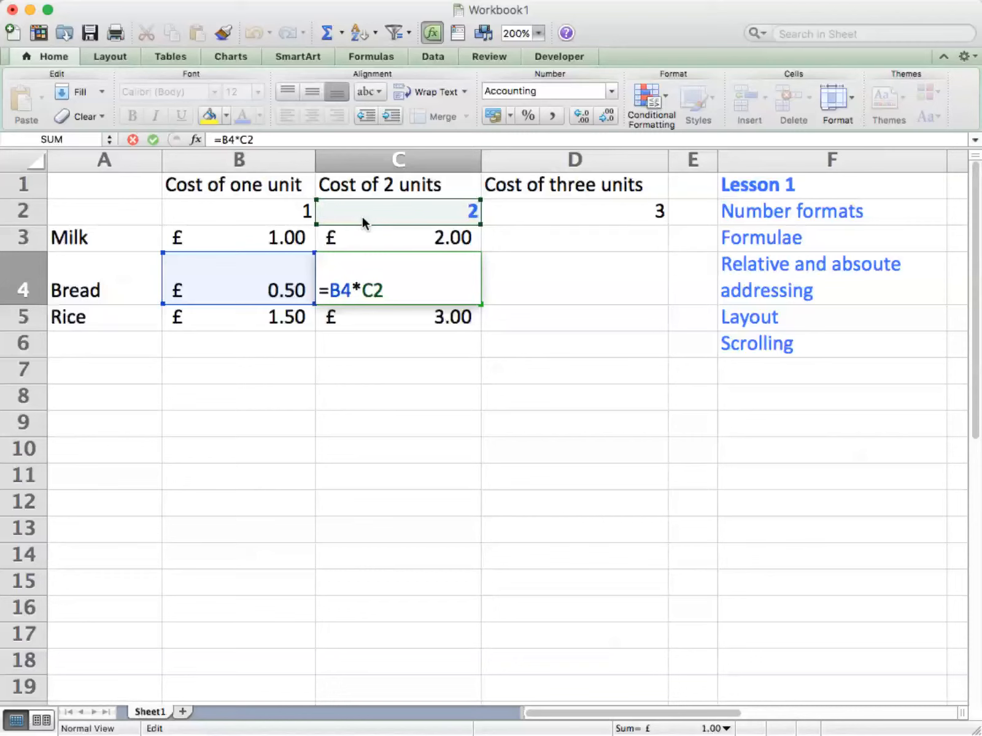
key(Escape)
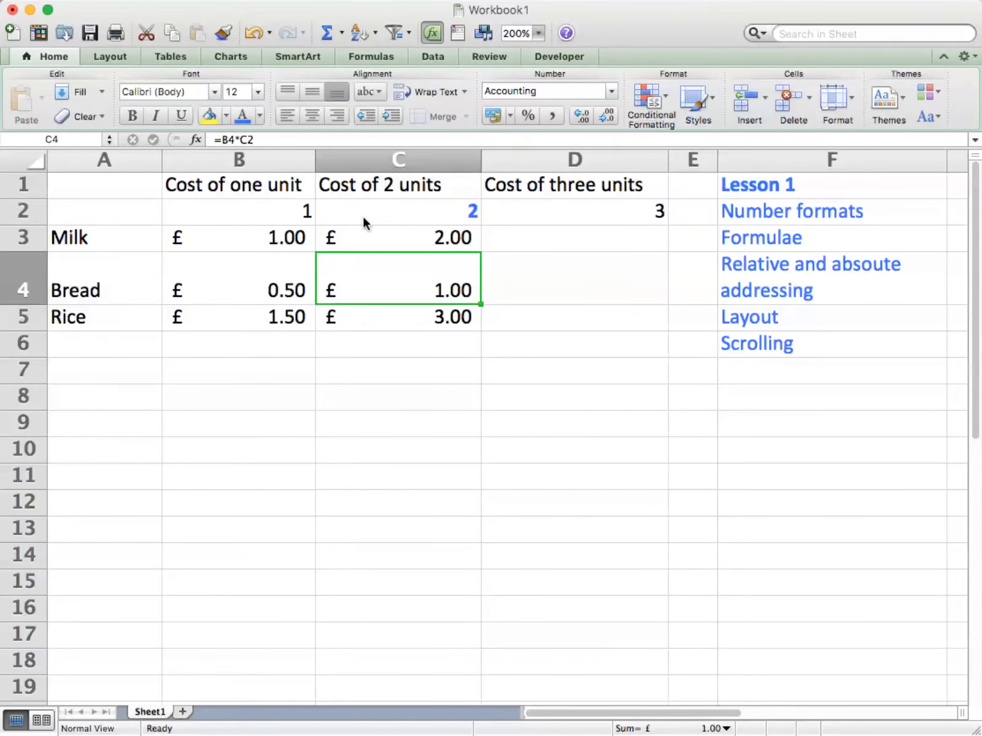
click(357, 314)
double_click(361, 316)
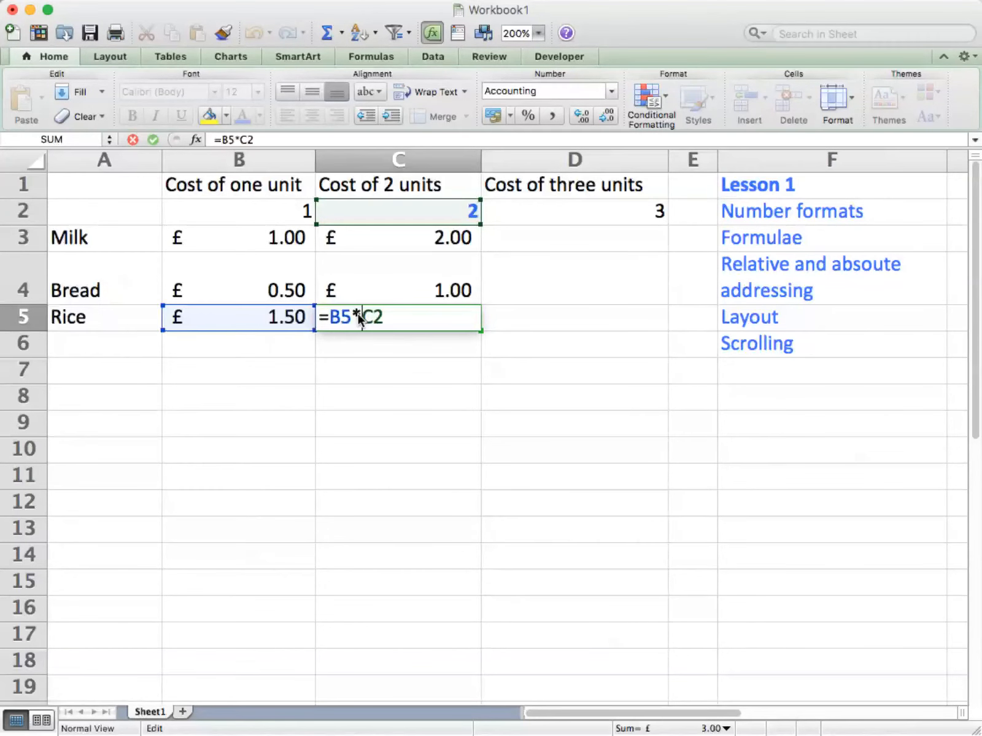
key(Return)
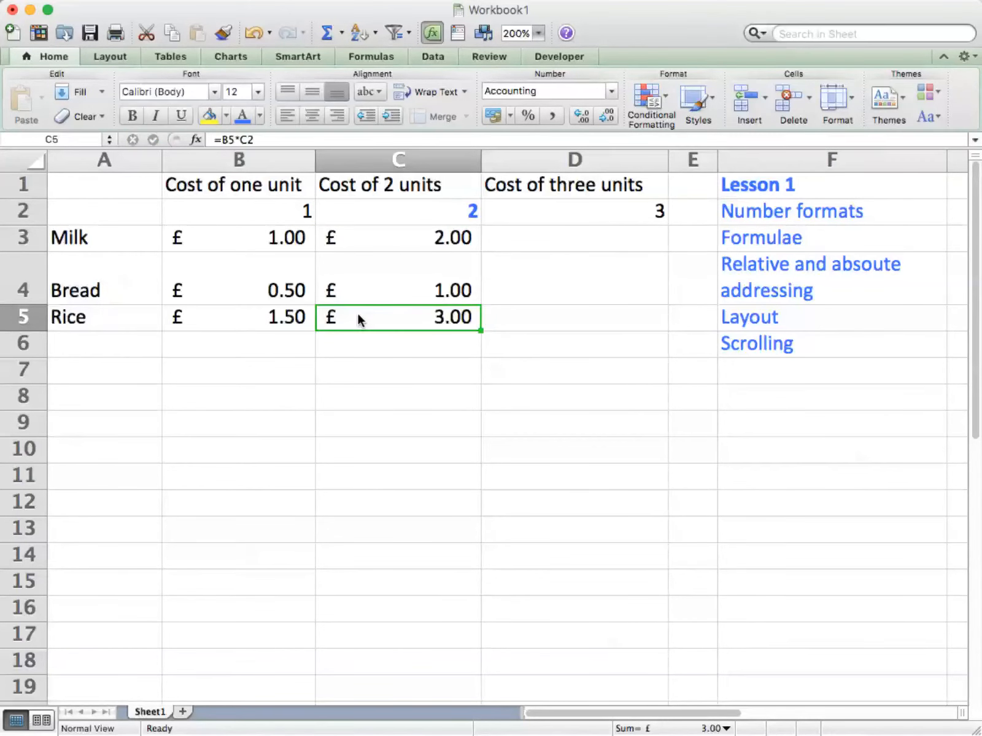
Step: Lock the row of the quantity reference in C3 as =B3*C$2 and fill the formula down through C5
click(373, 239)
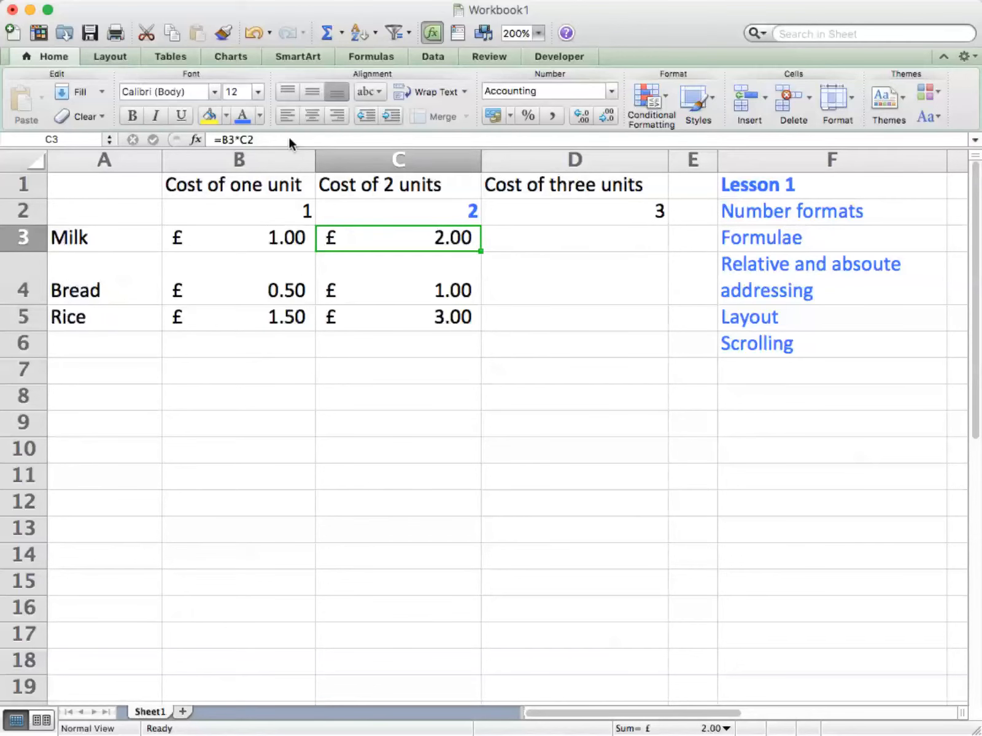
click(246, 139)
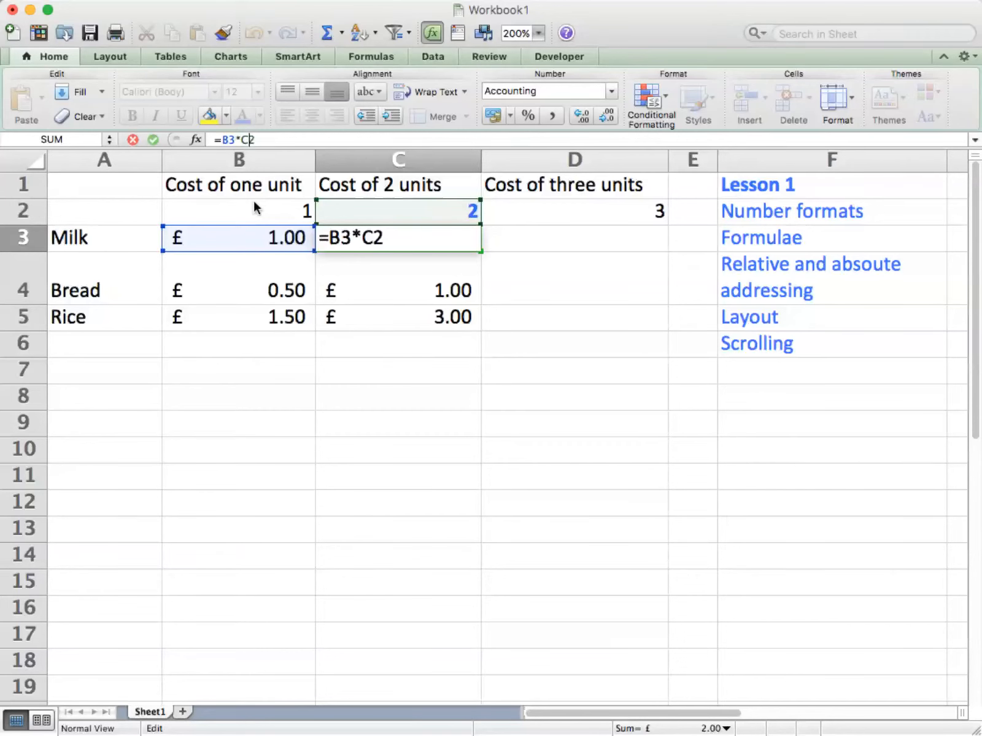
text($)
key(Return)
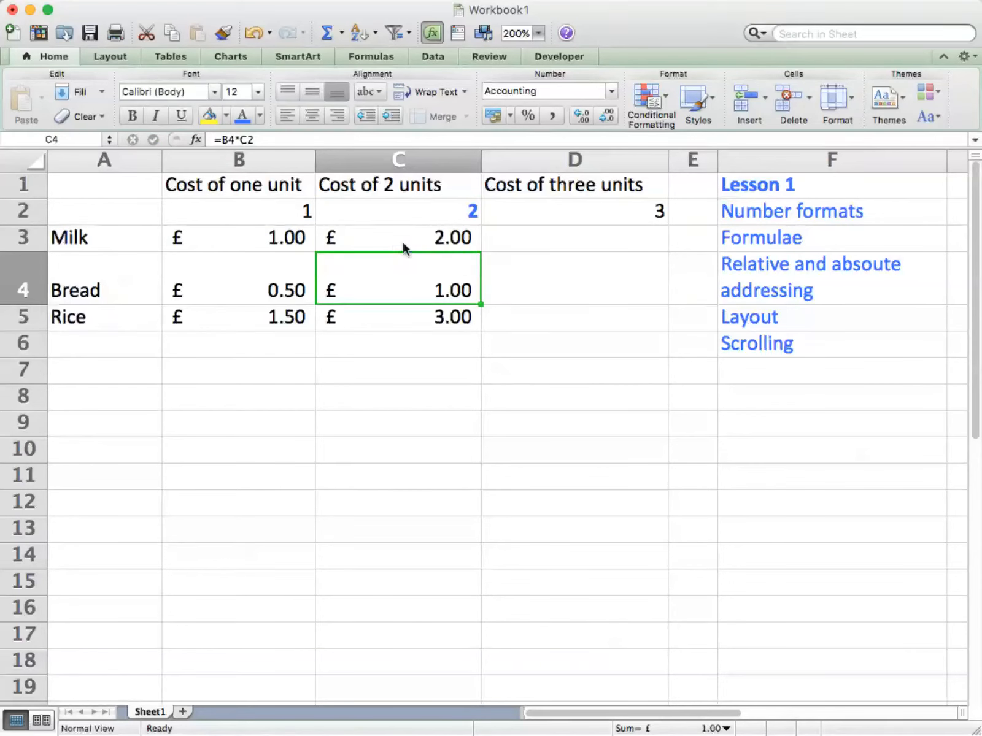
click(403, 240)
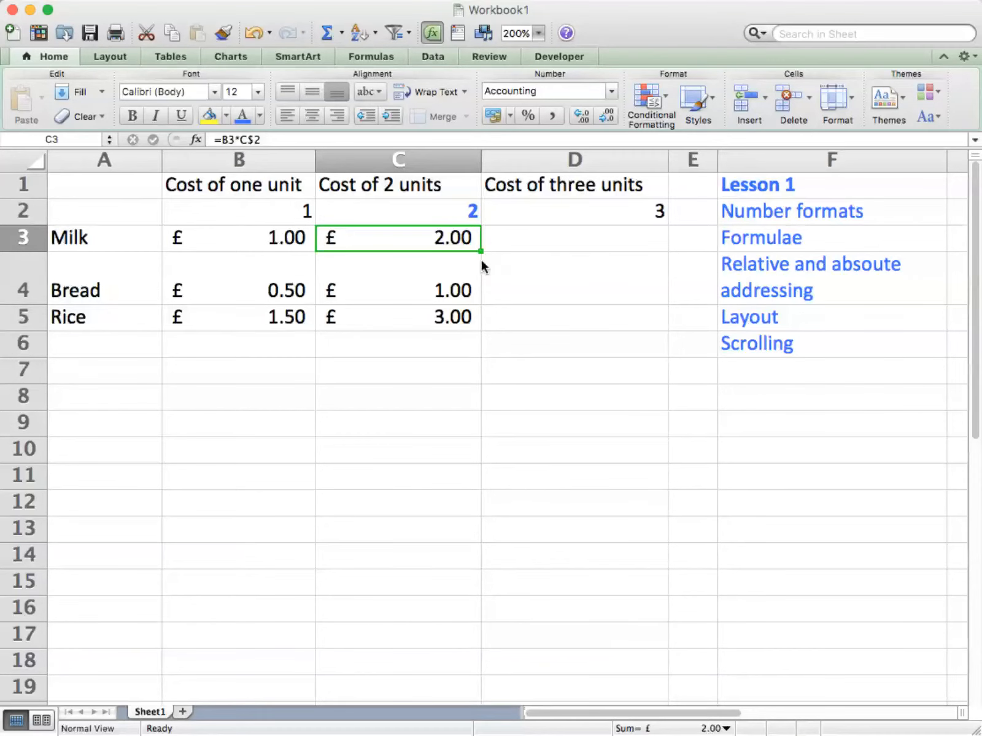
drag(482, 250, 474, 329)
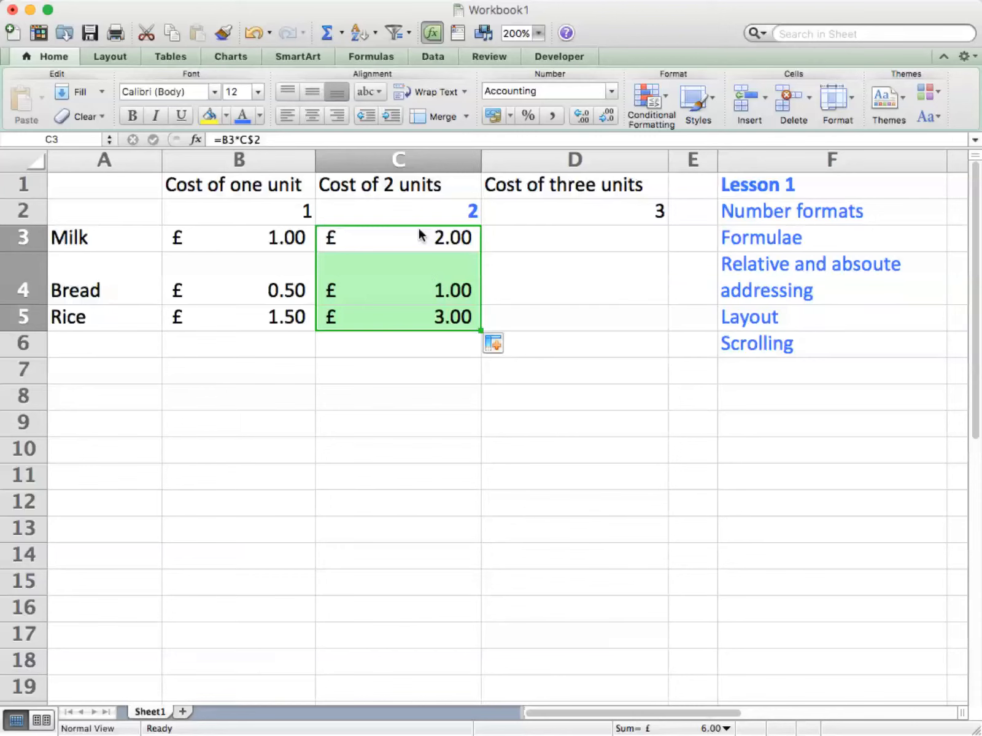
Step: Check the cell references in the filled formulas of C3, C4 and C5 against the quantity in C2
click(415, 210)
click(413, 249)
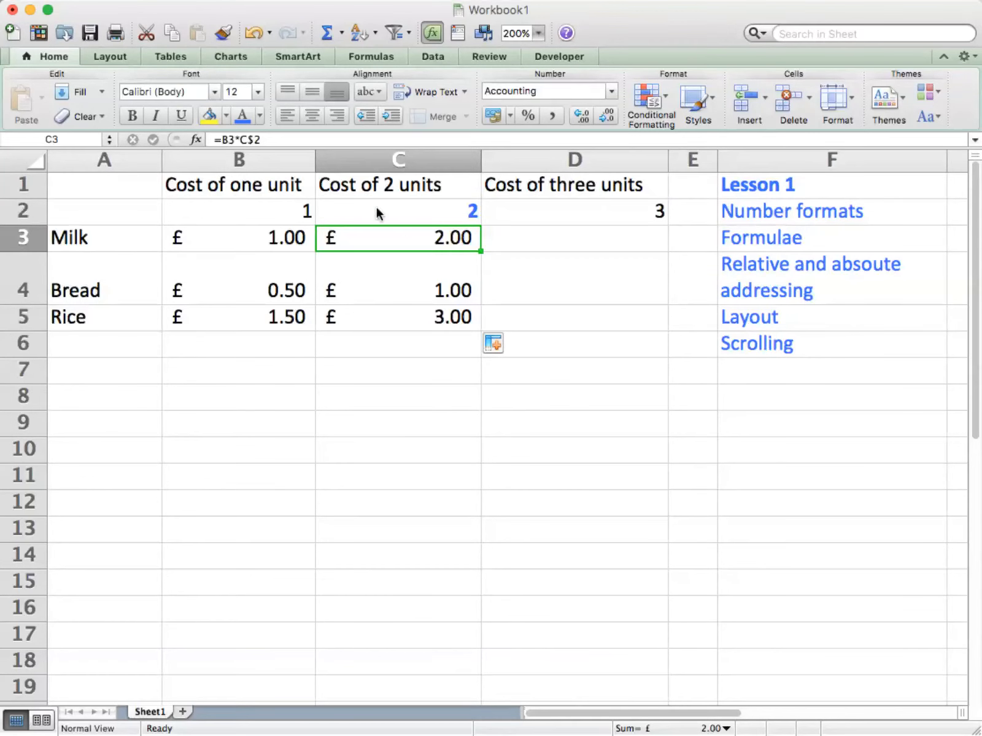
double_click(377, 243)
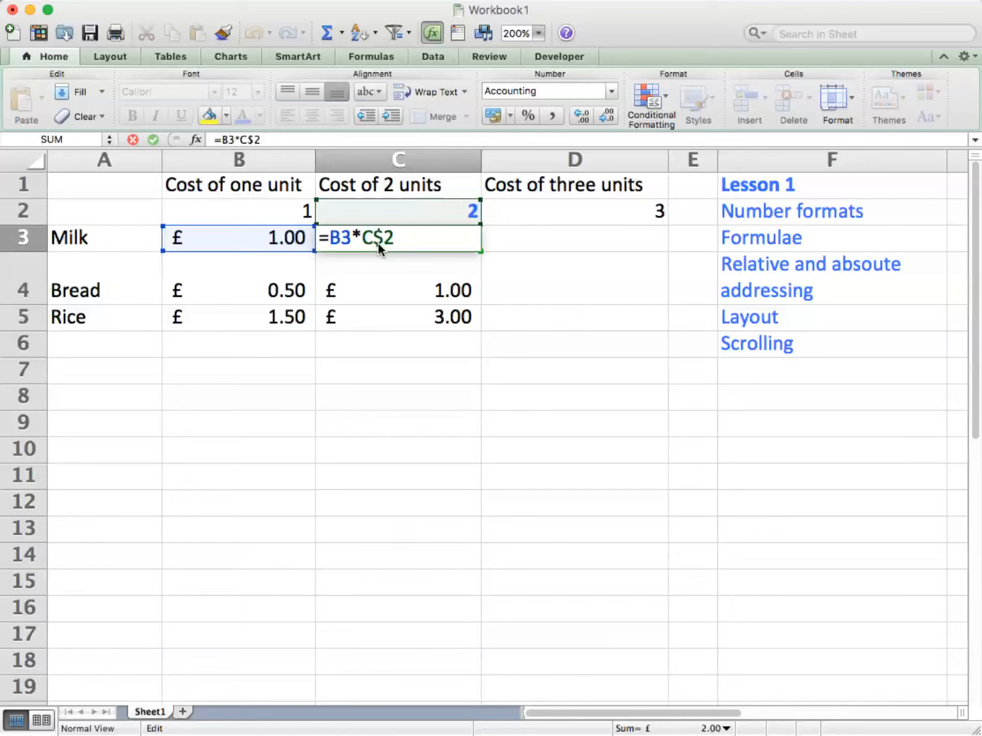
key(Escape)
double_click(353, 286)
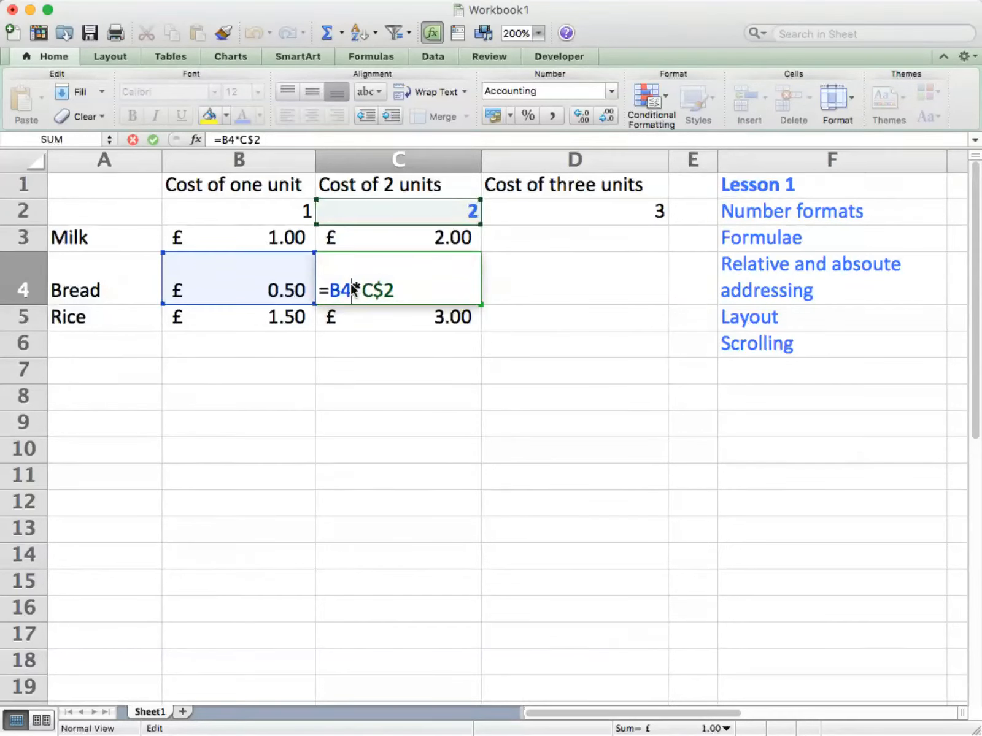
key(Escape)
click(345, 320)
double_click(345, 320)
key(Escape)
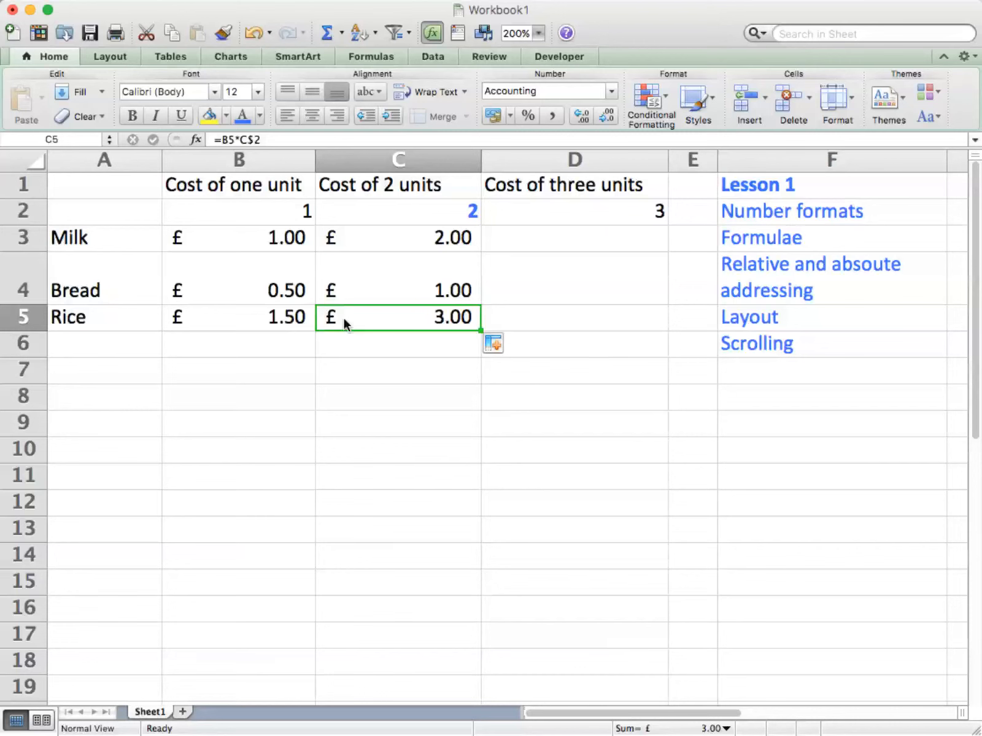
Step: Fill the C3 formula across into D3 and inspect the cell references of the copied formula
click(384, 240)
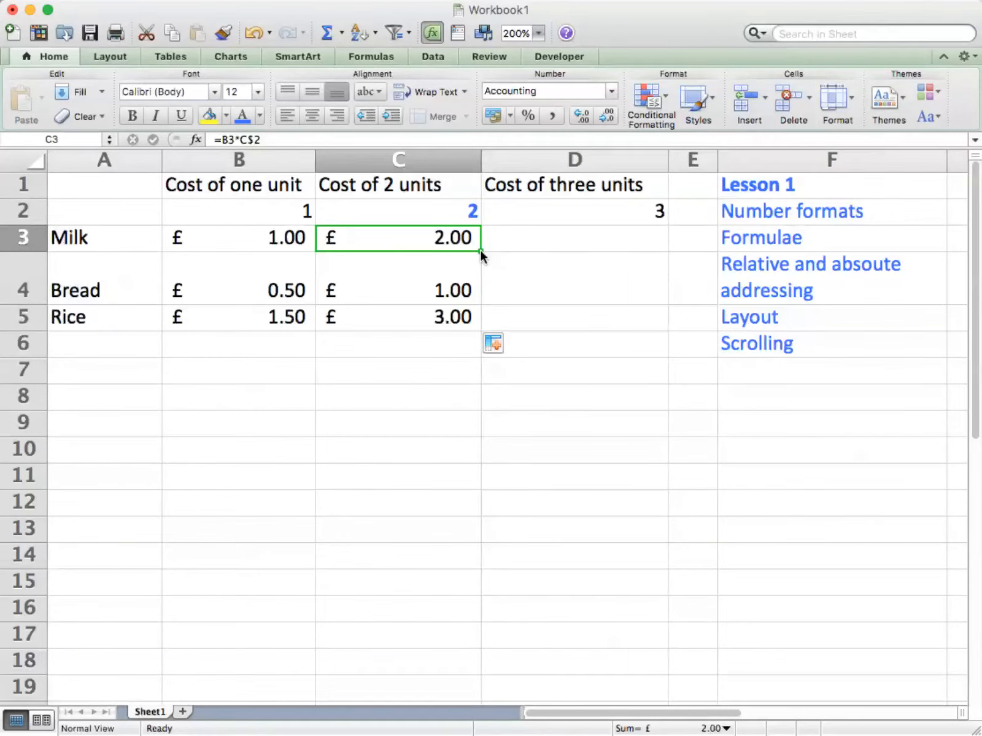
drag(481, 250, 620, 260)
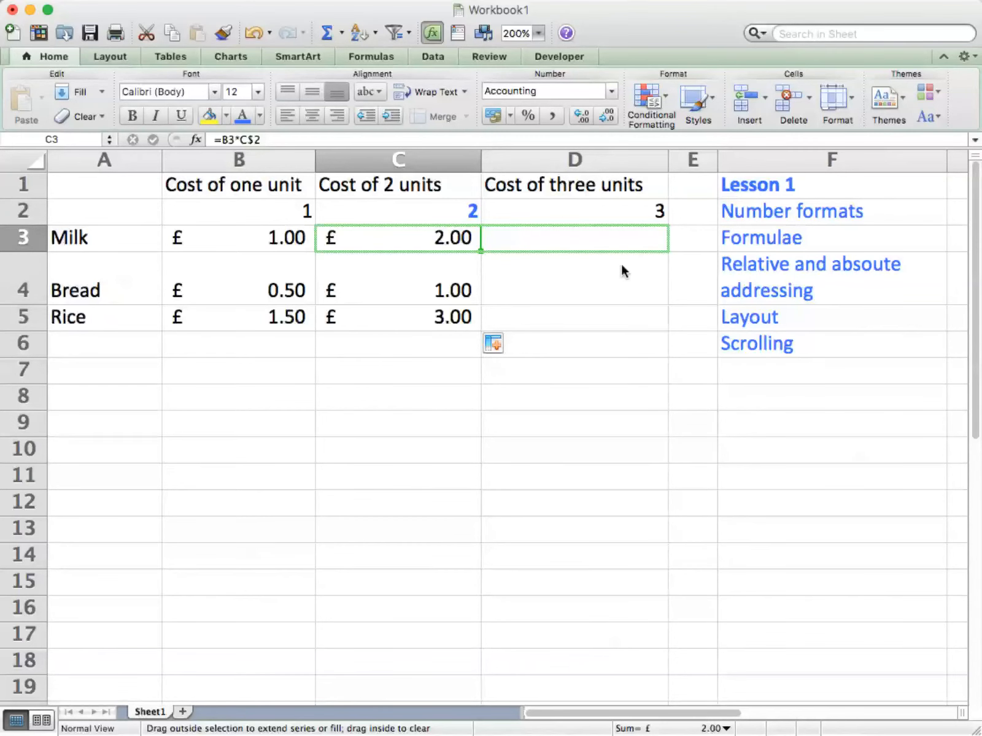
drag(623, 270, 621, 270)
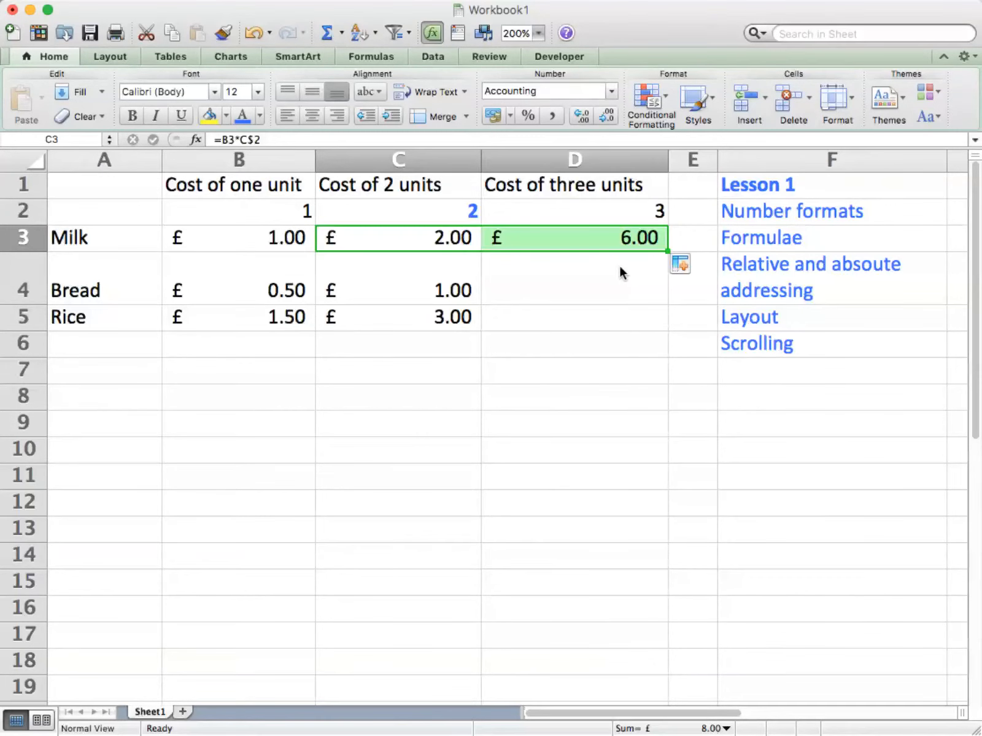
click(605, 239)
double_click(604, 240)
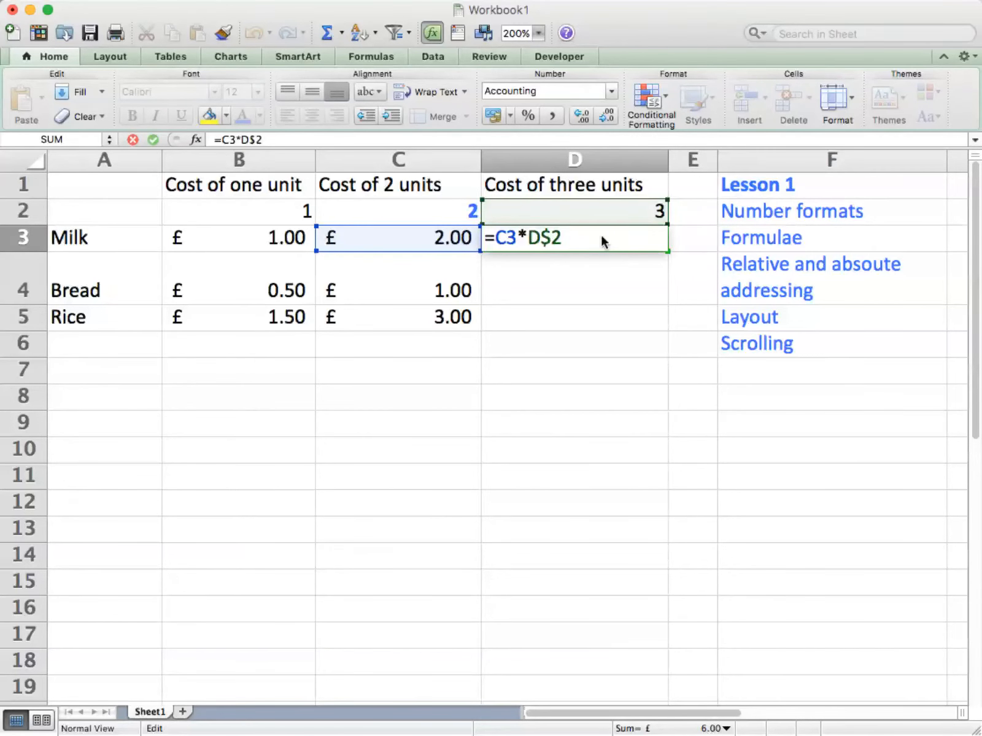
key(Escape)
Step: Lock the column of the unit price reference in C3 by changing the formula to =$B3*C$2
click(422, 238)
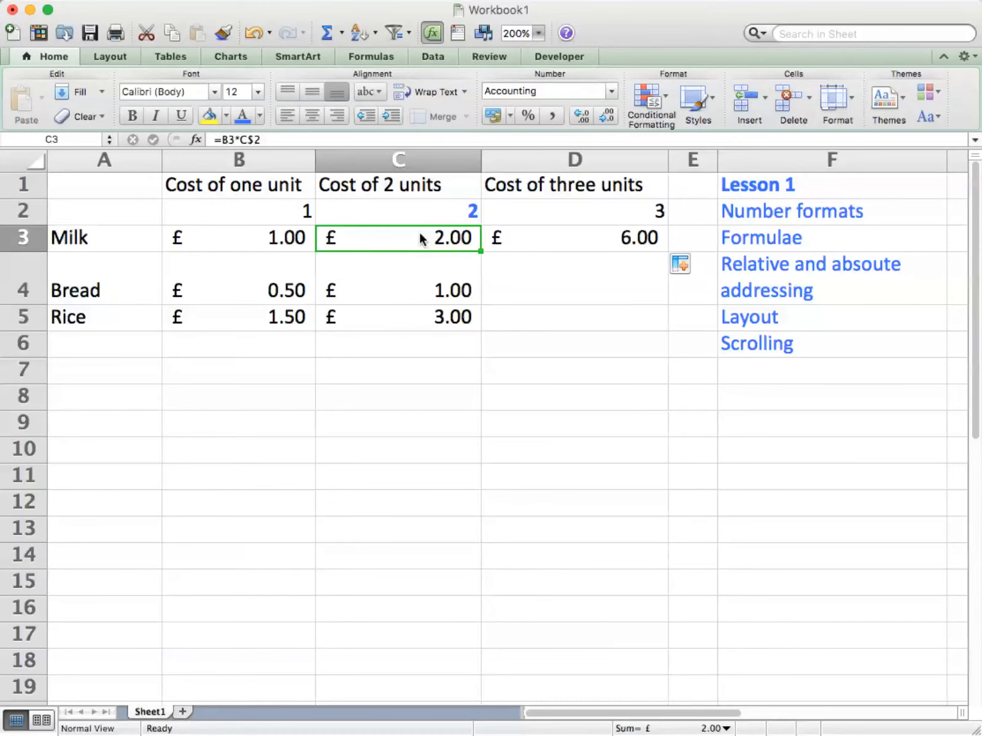
click(219, 140)
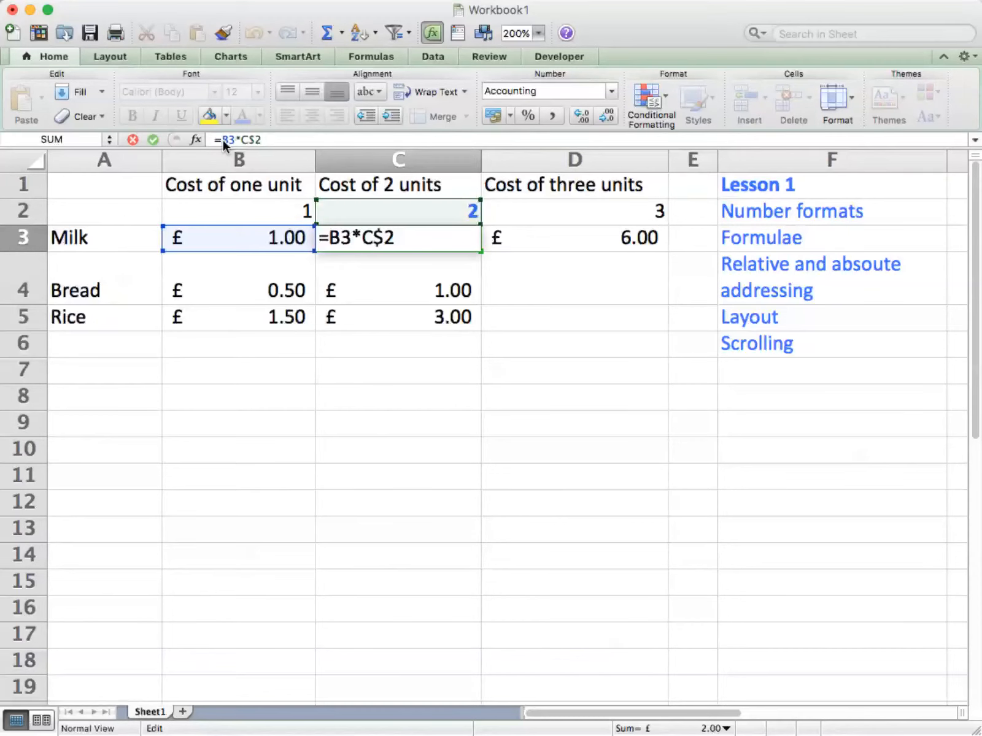
text($)
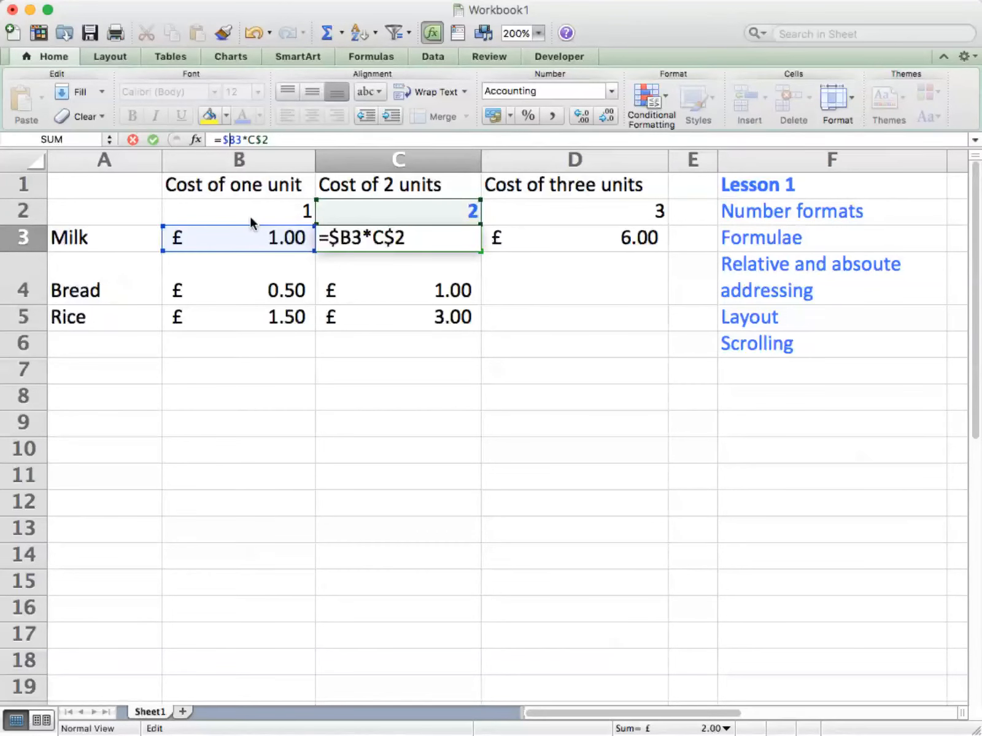
key(Return)
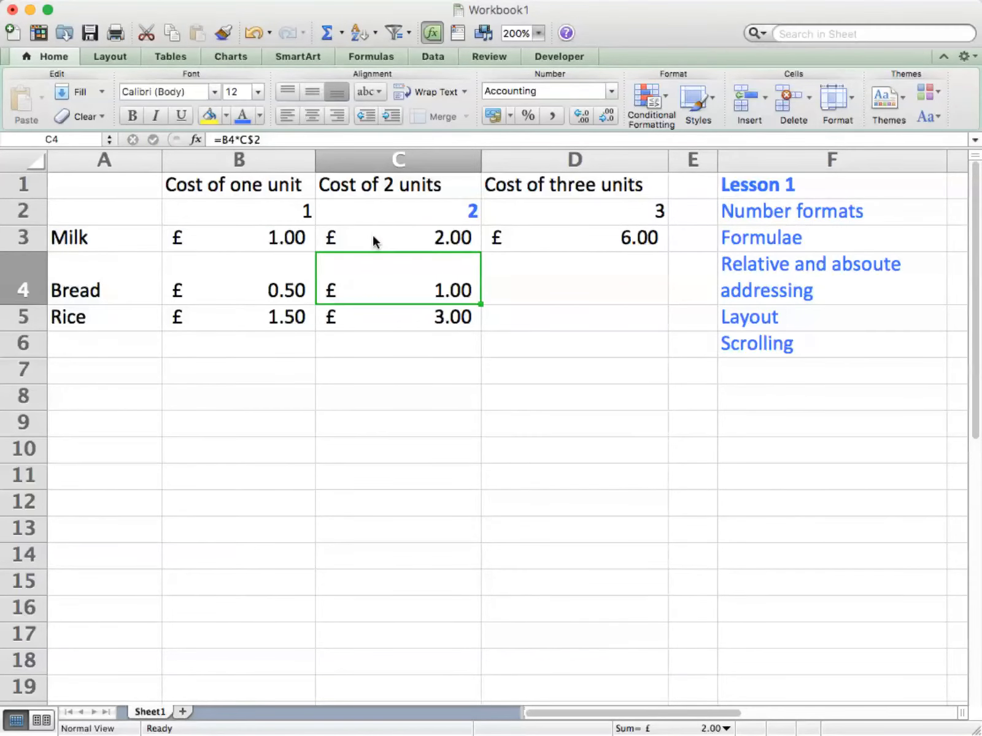
Step: Fill the C3 formula across into D3 and down through row 5 for all three items
click(370, 232)
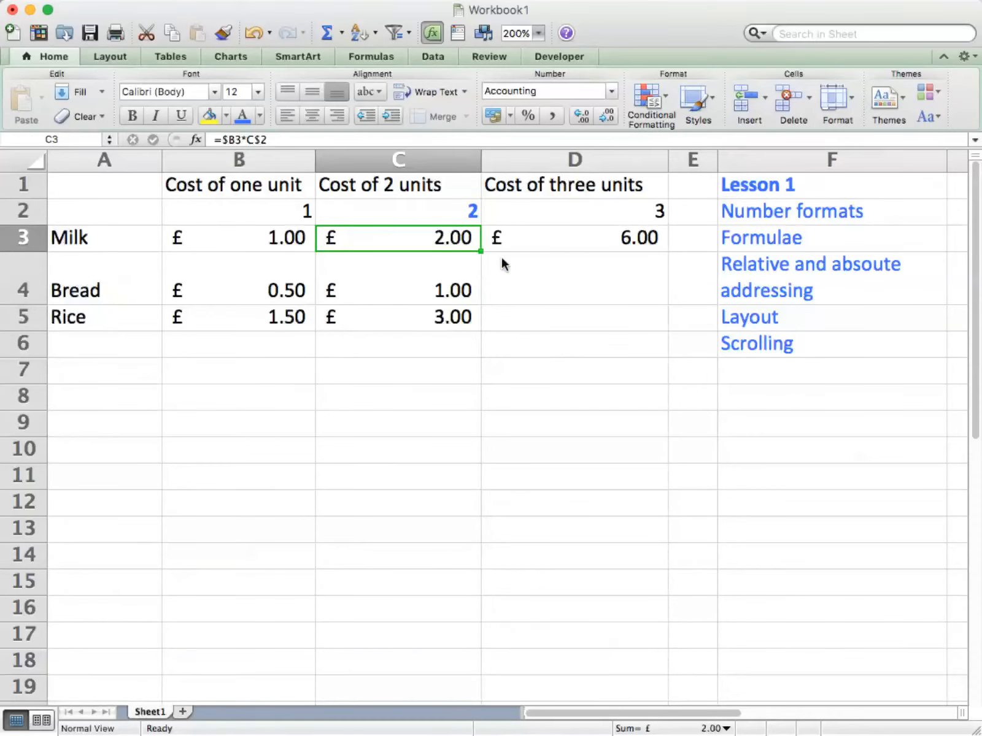
drag(481, 251, 598, 246)
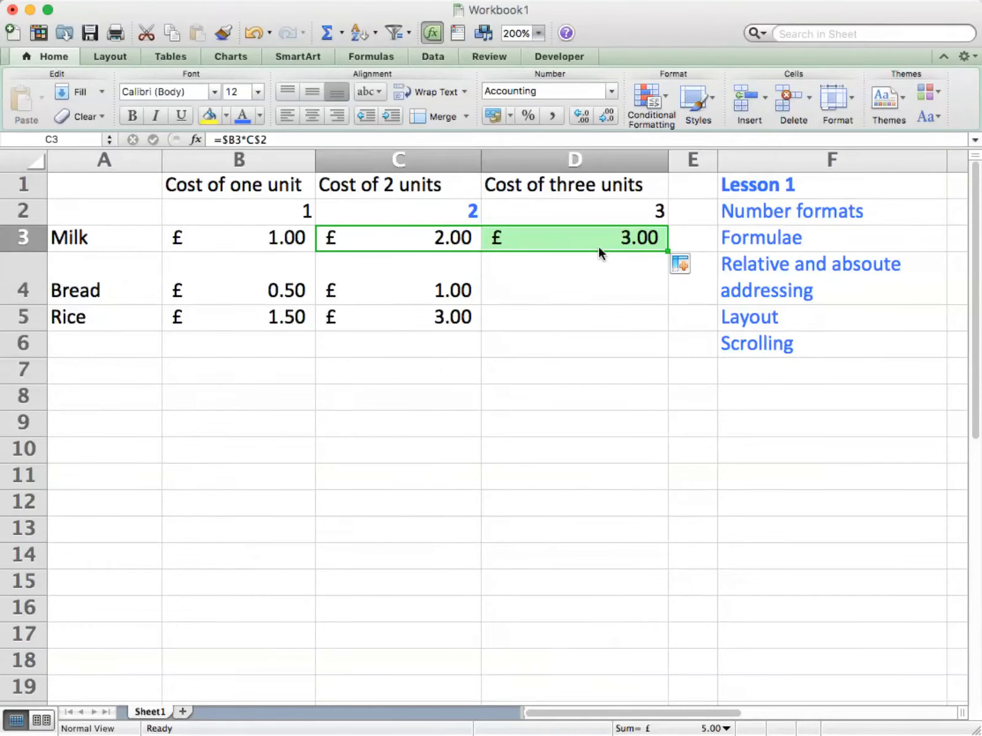
drag(668, 252, 660, 330)
click(558, 362)
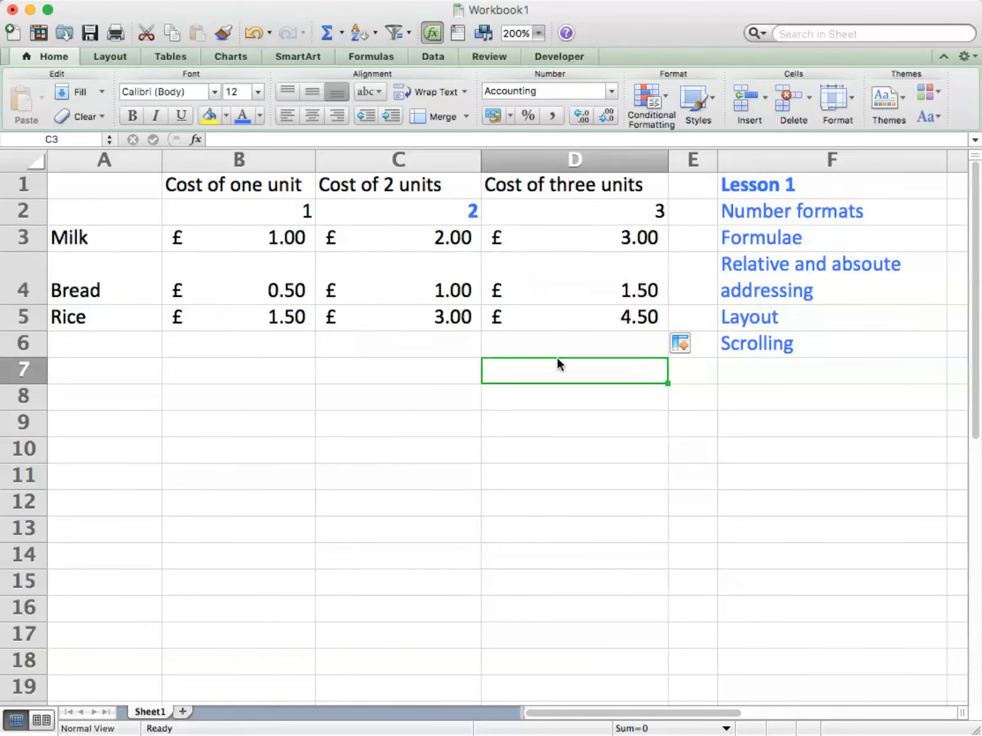
Step: Change the unit quantities to 5 in C2 and 8 in D2
click(414, 210)
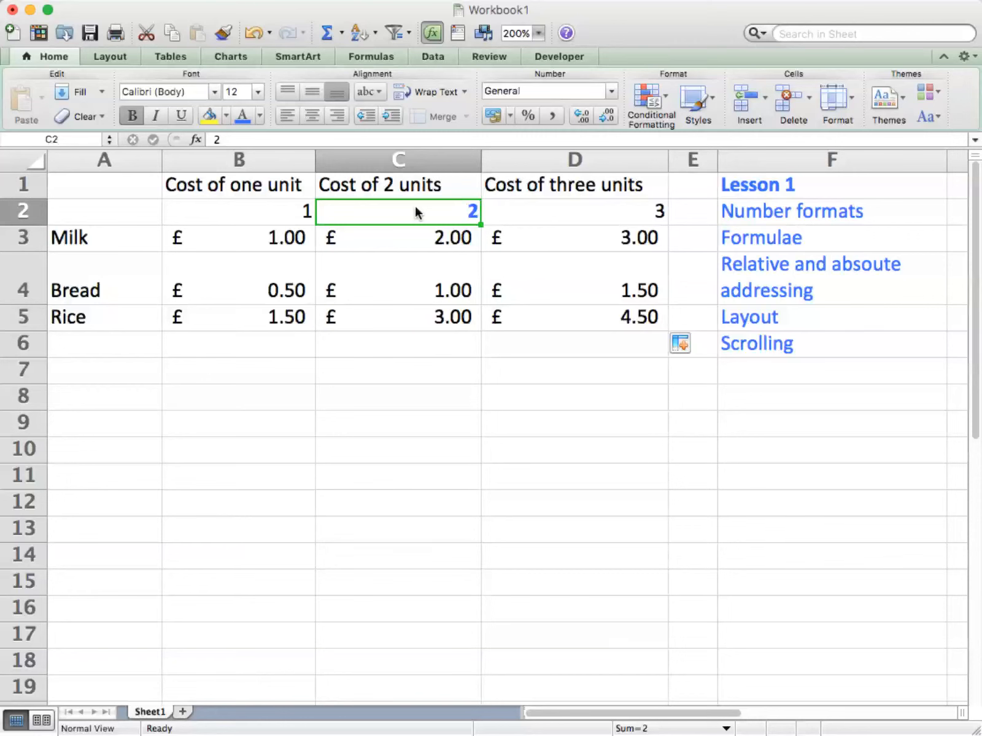
text(5)
key(Return)
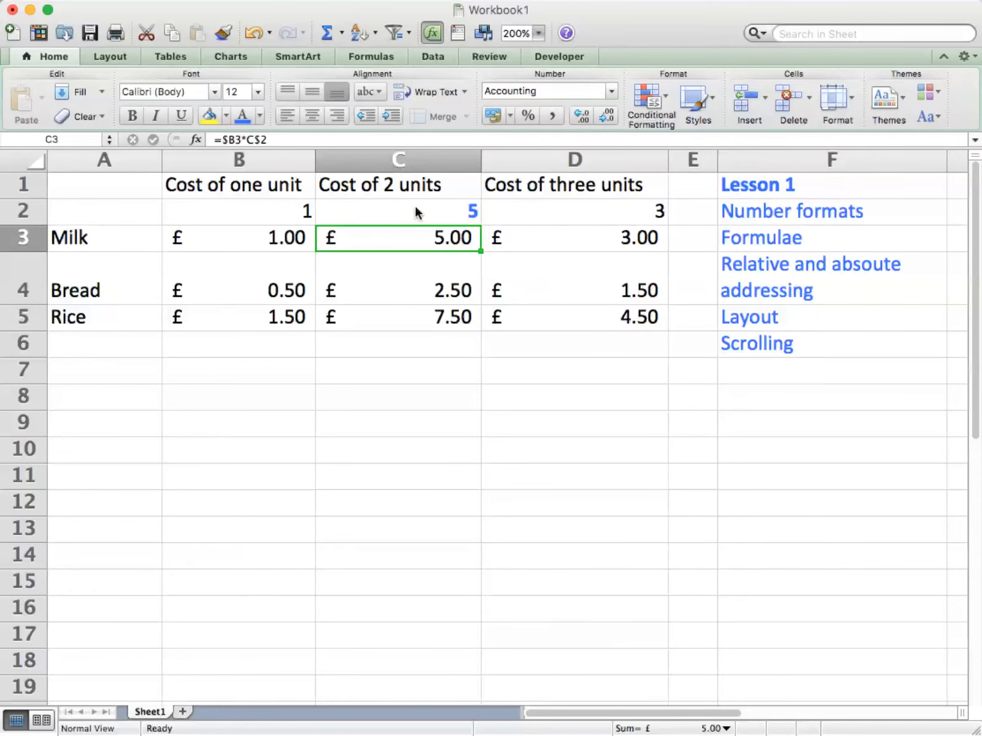
click(590, 212)
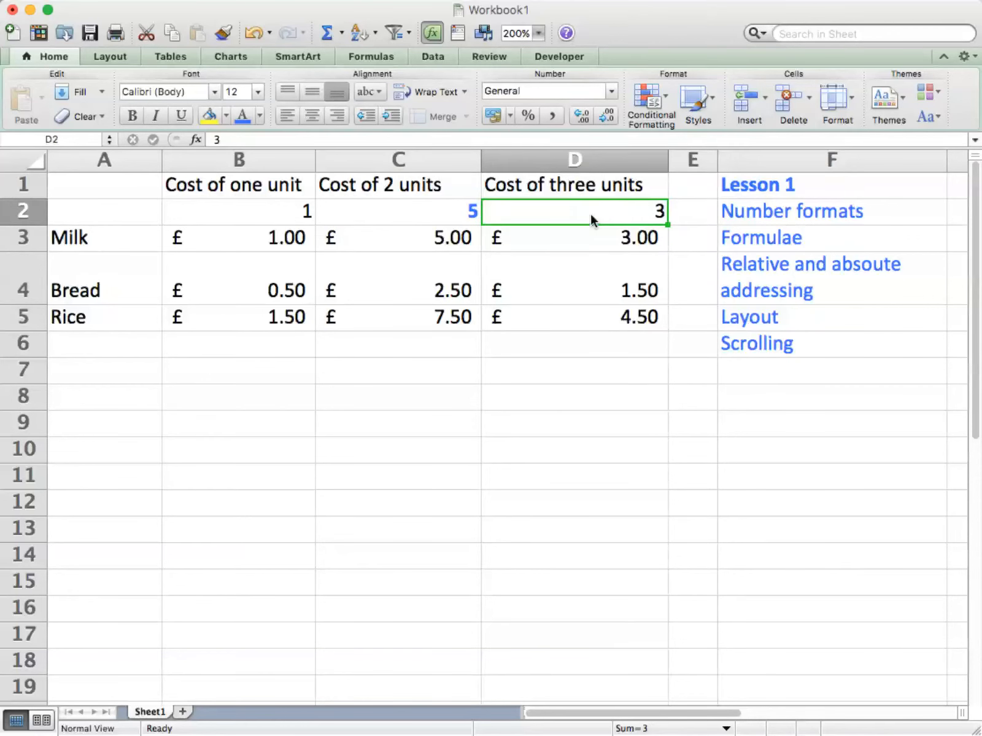
text(8)
key(Return)
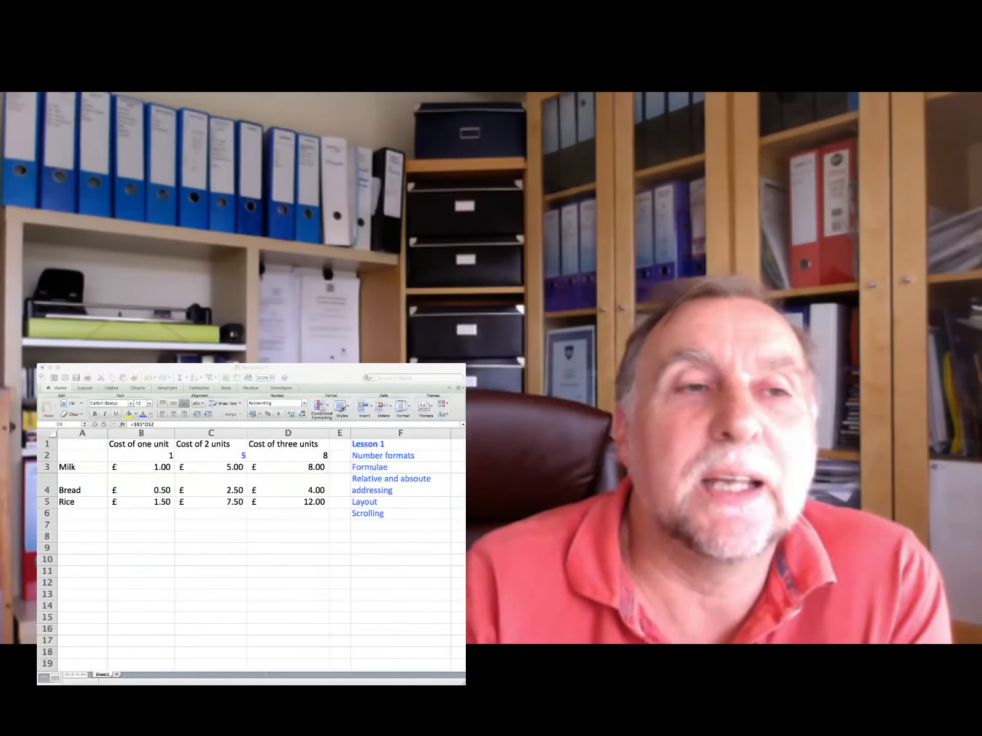
Step: Colour the lesson topics for number formats, formulae, and relative and absolute addressing in F2 through F4 red
click(360, 456)
click(361, 456)
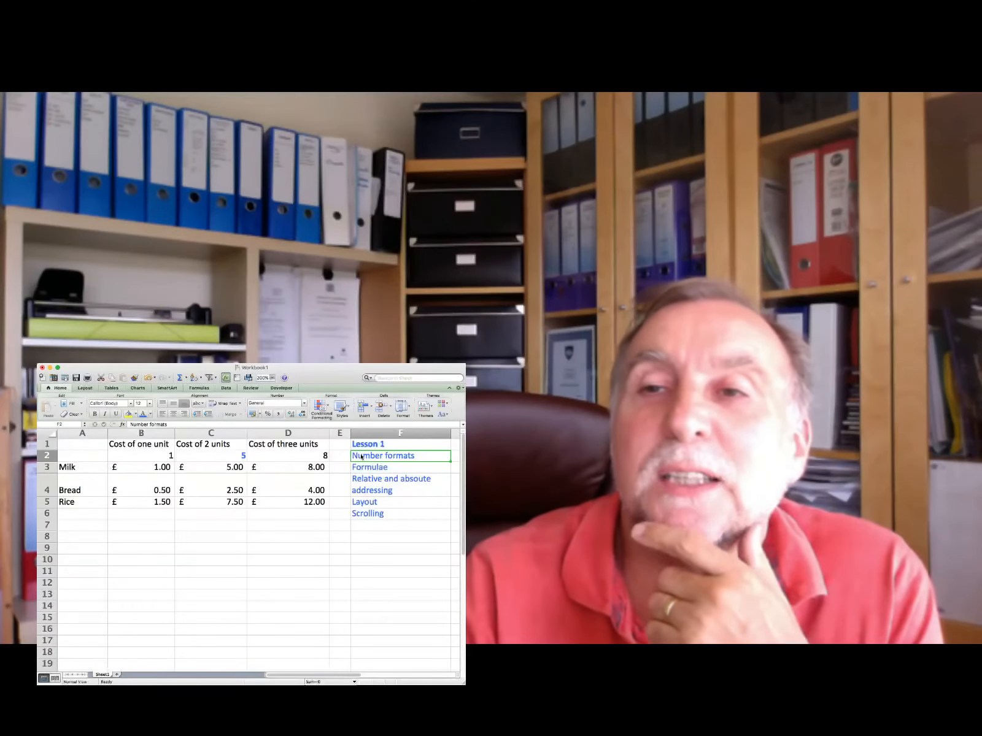
click(149, 414)
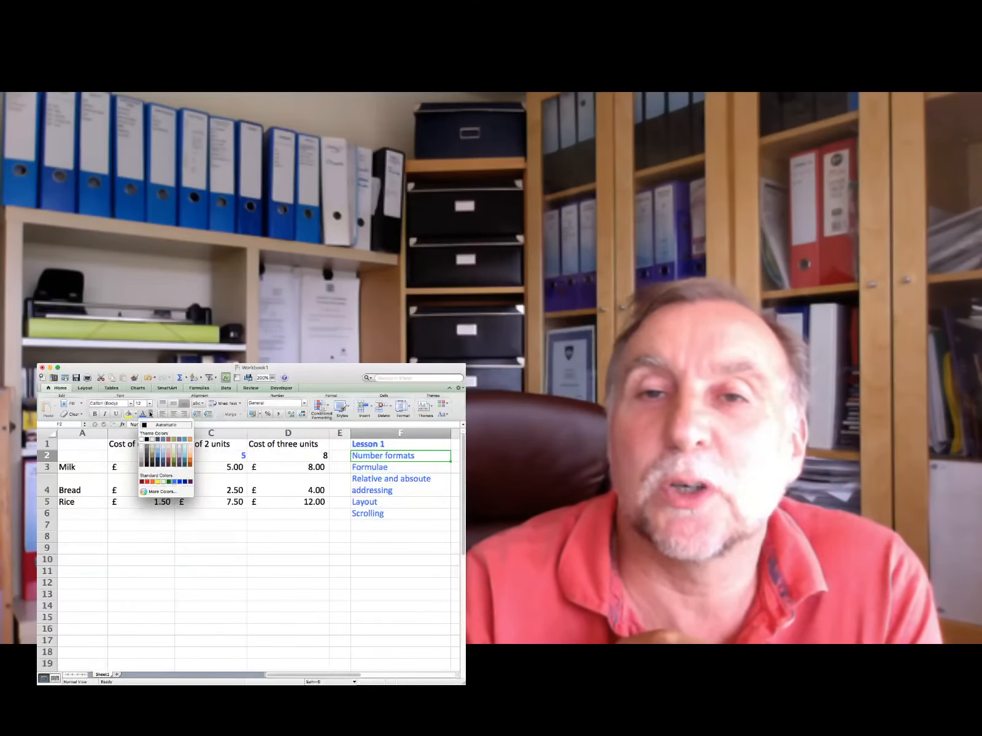
click(147, 483)
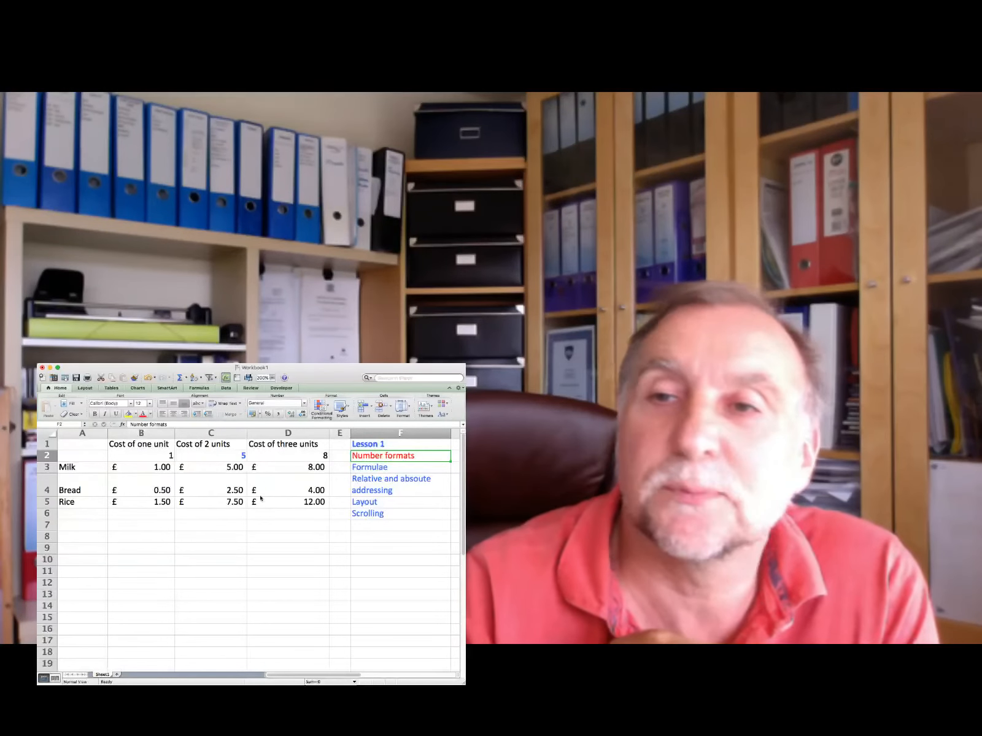
click(359, 468)
click(143, 415)
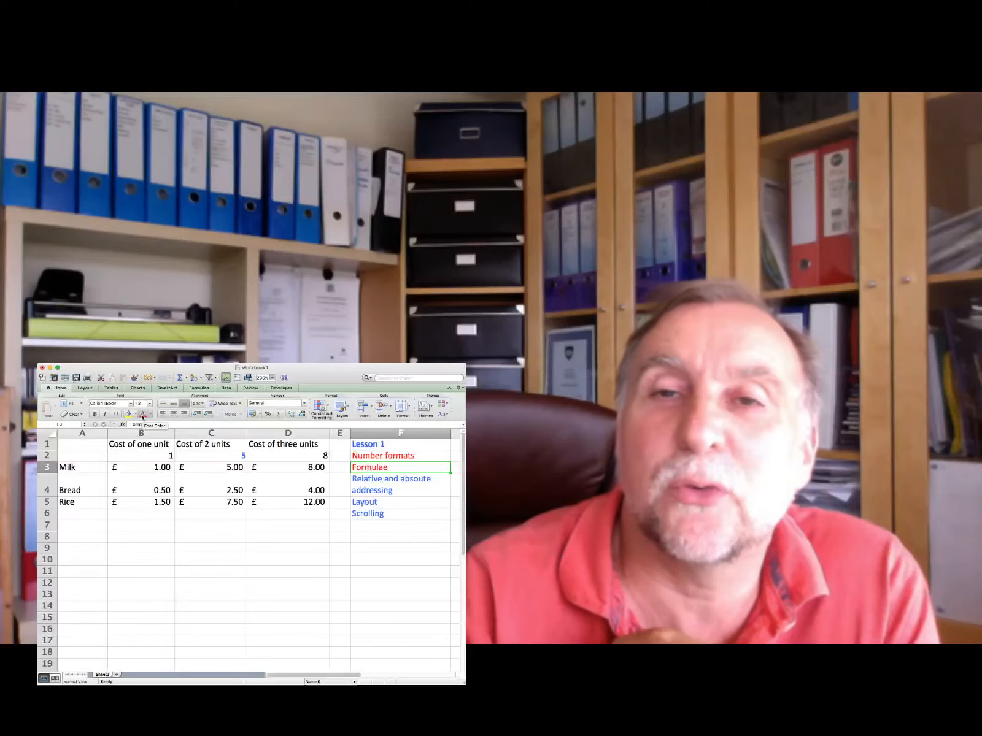
click(369, 488)
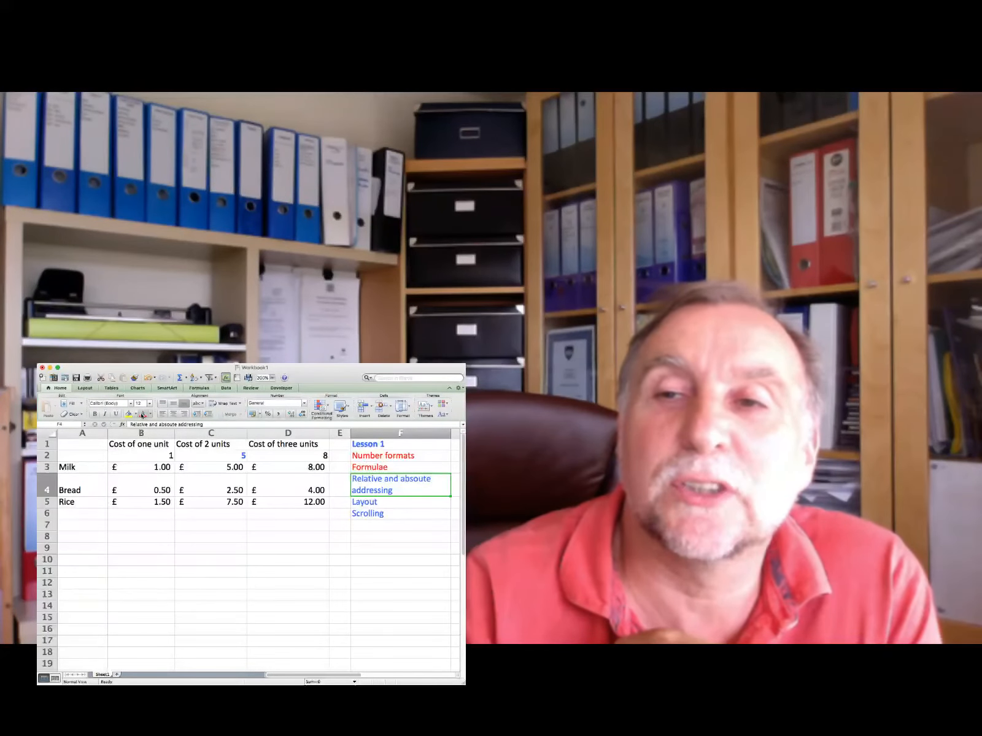
click(142, 415)
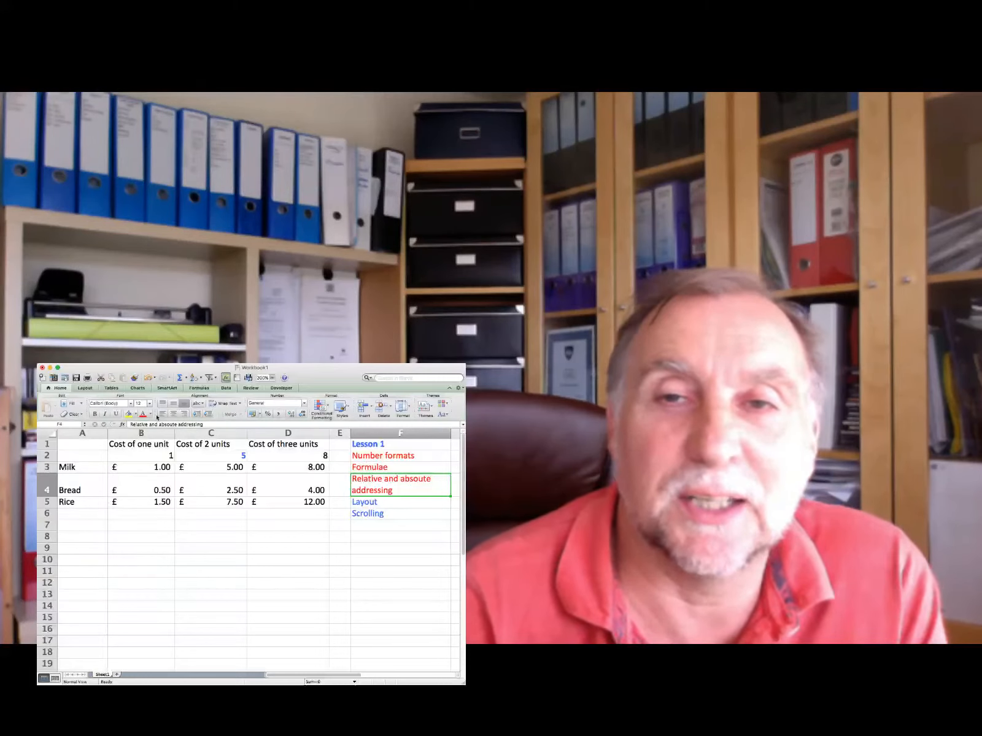
Step: Examine the placement of the dollar signs in the C3 formula, leaving the formula as it is
click(218, 467)
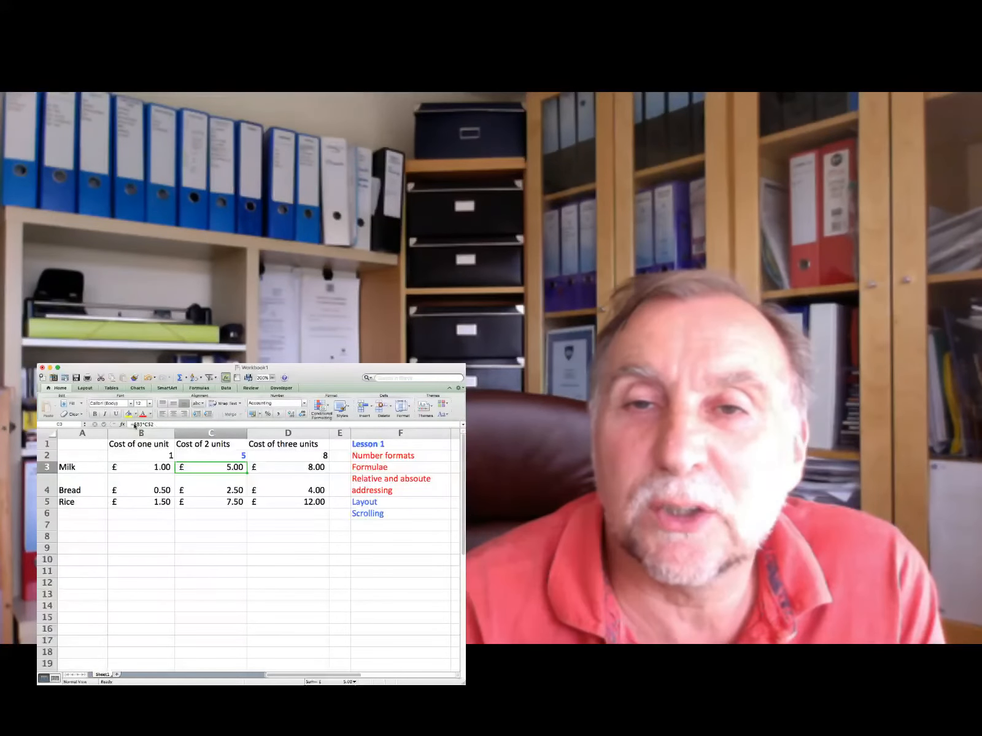
click(135, 426)
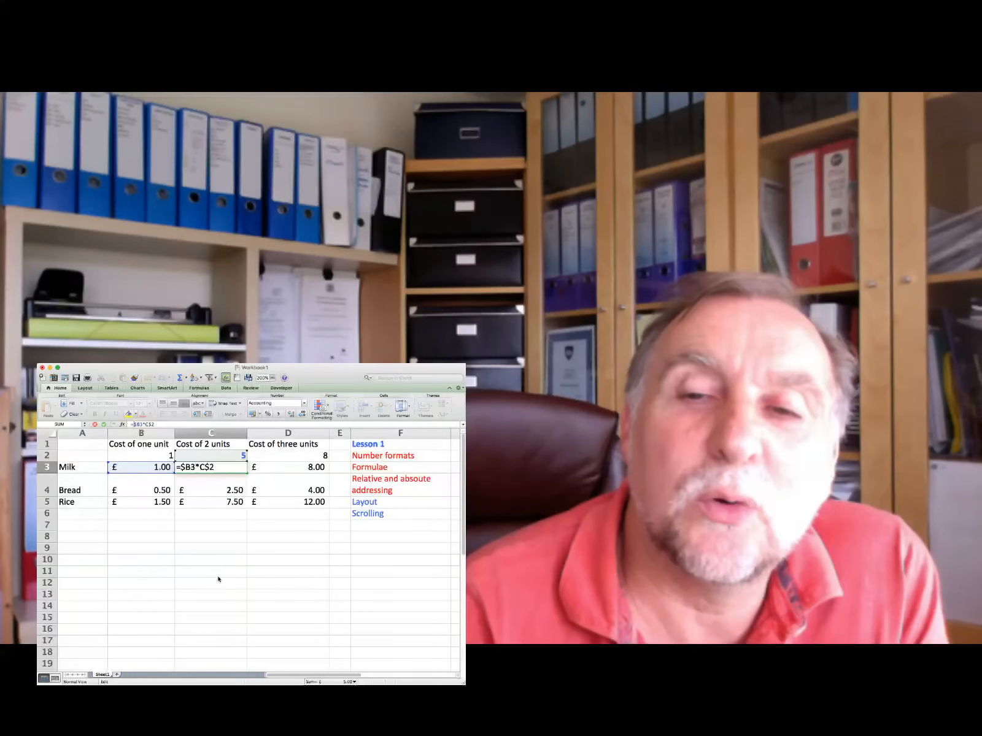
click(204, 561)
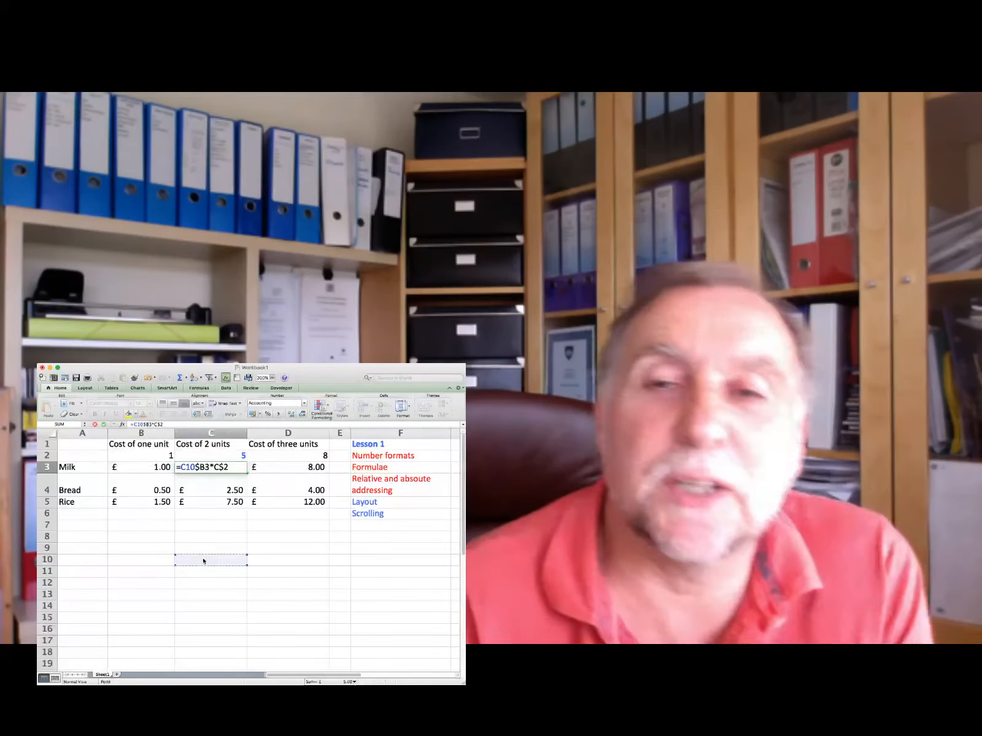
key(Escape)
click(205, 561)
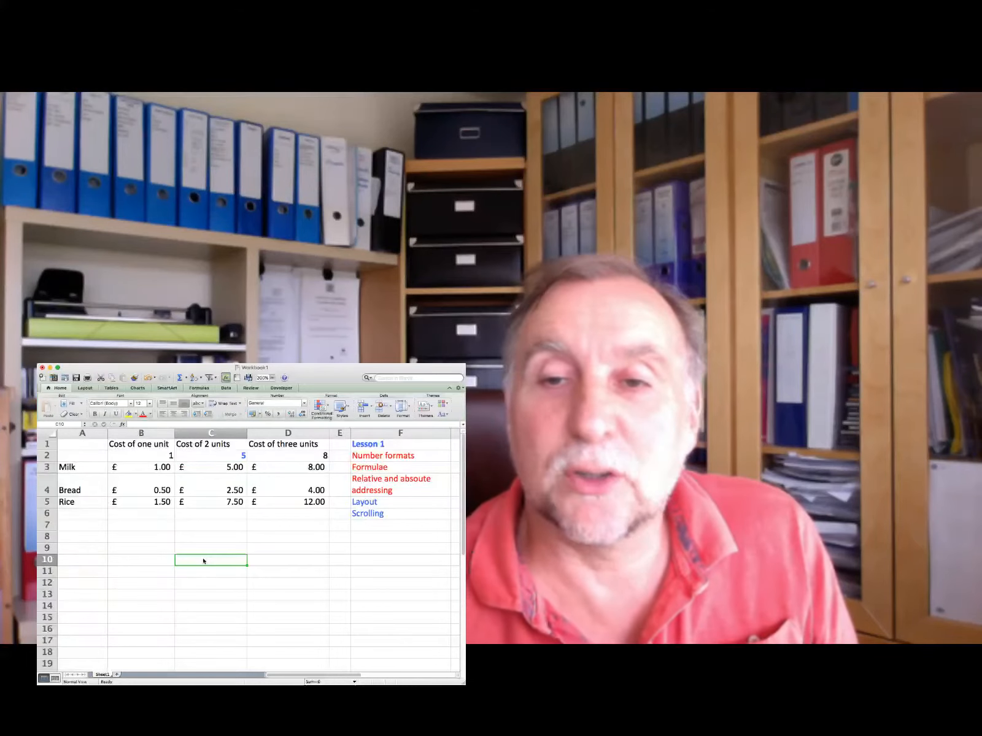
Step: Enter the fully absolute reference =$B$4 in C7 and fill it across and down through D15
click(199, 528)
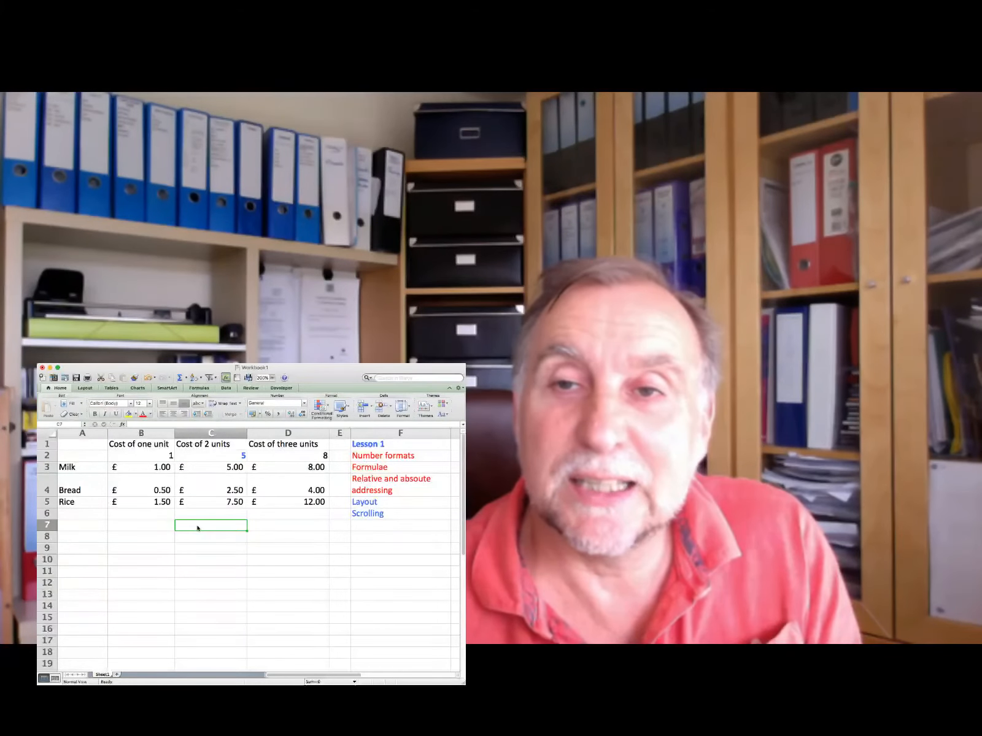
text(=)
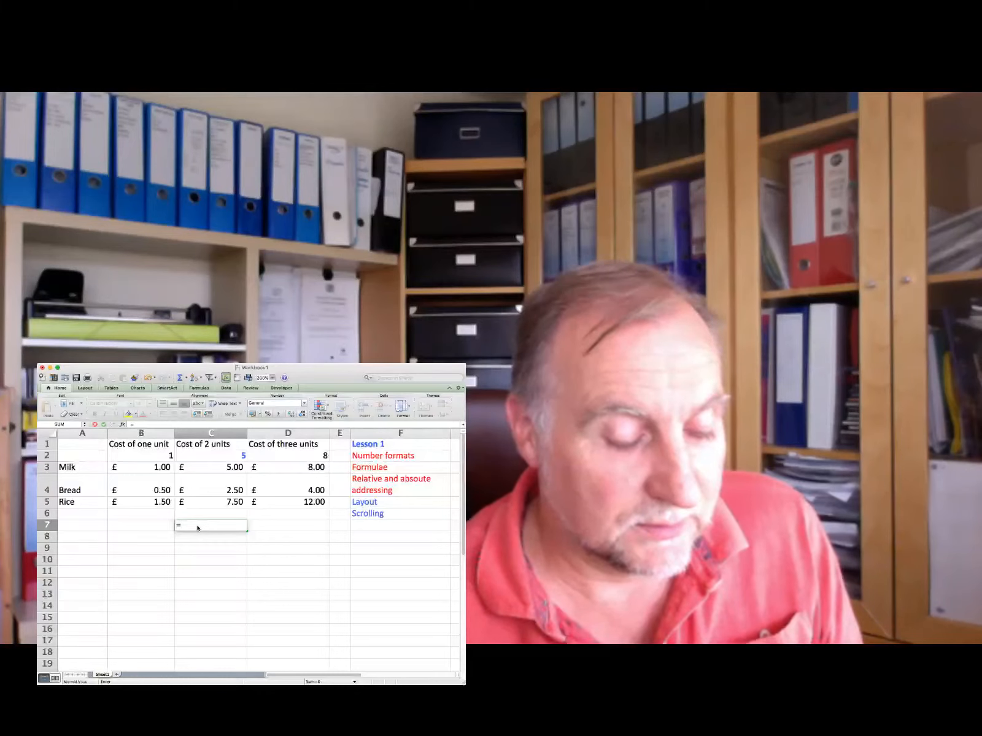
click(164, 488)
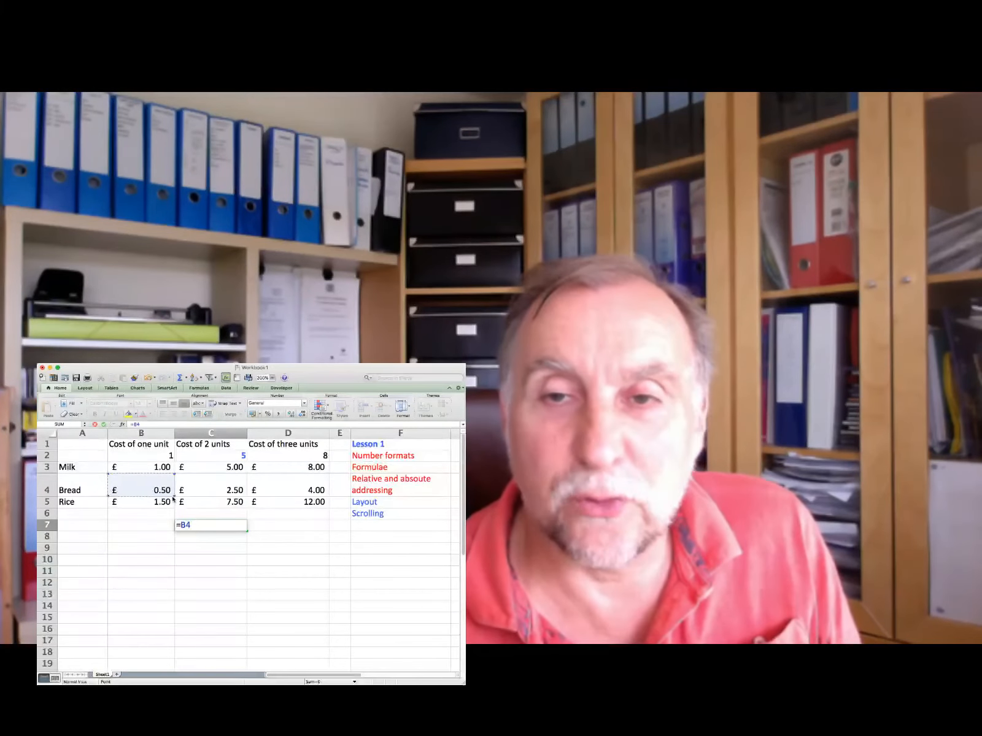
click(183, 526)
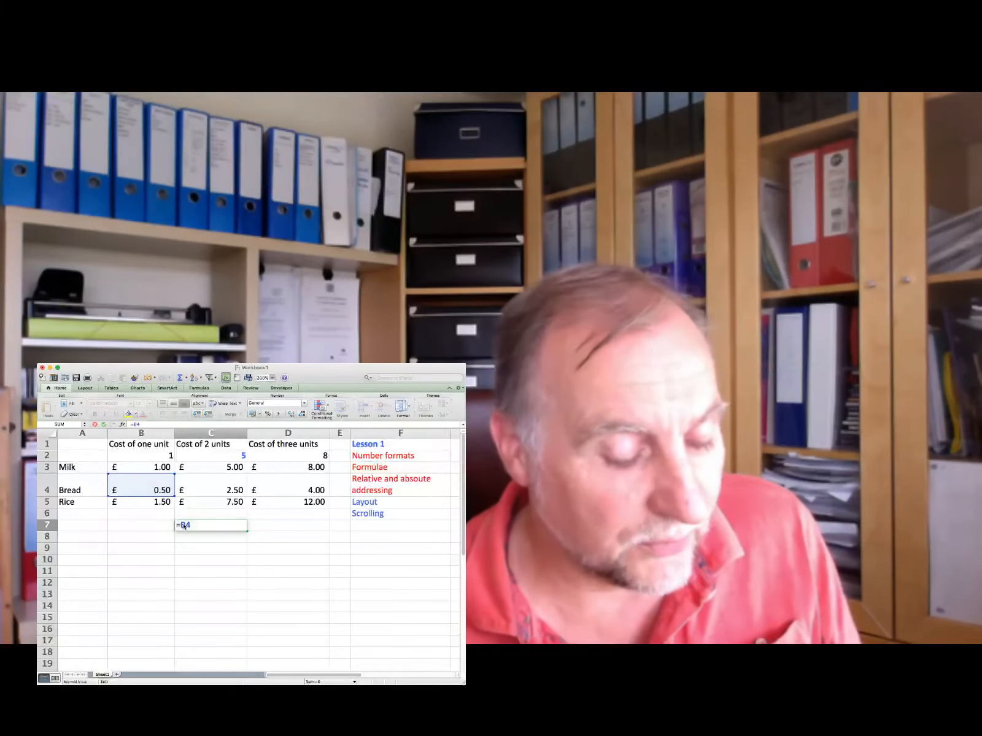
text($)
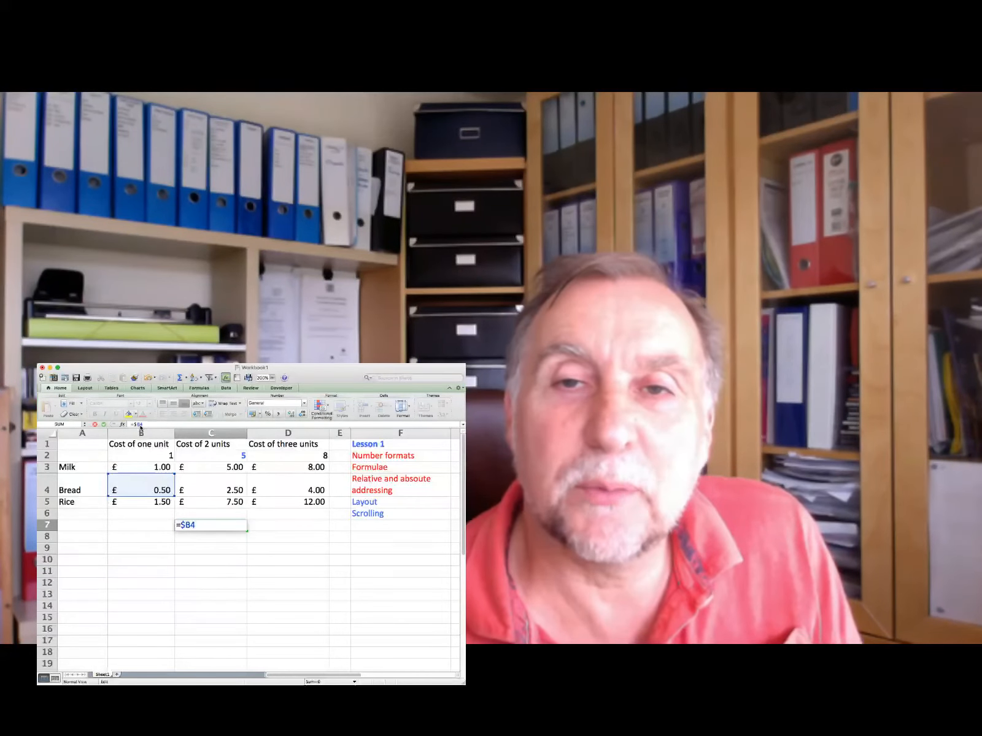
key(Return)
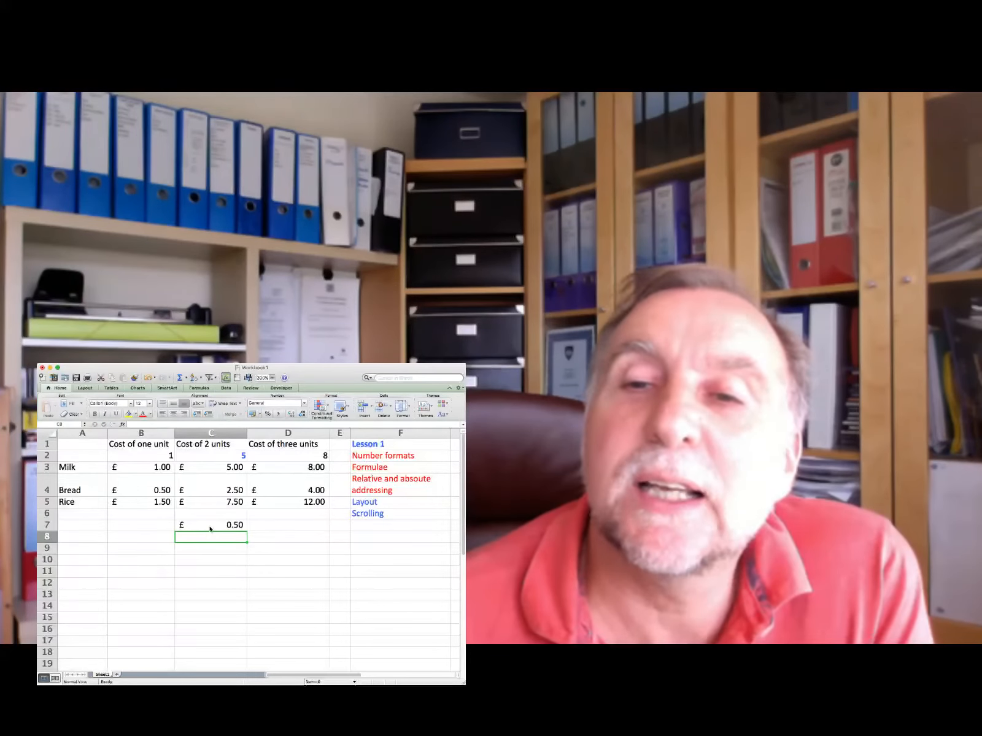
click(211, 526)
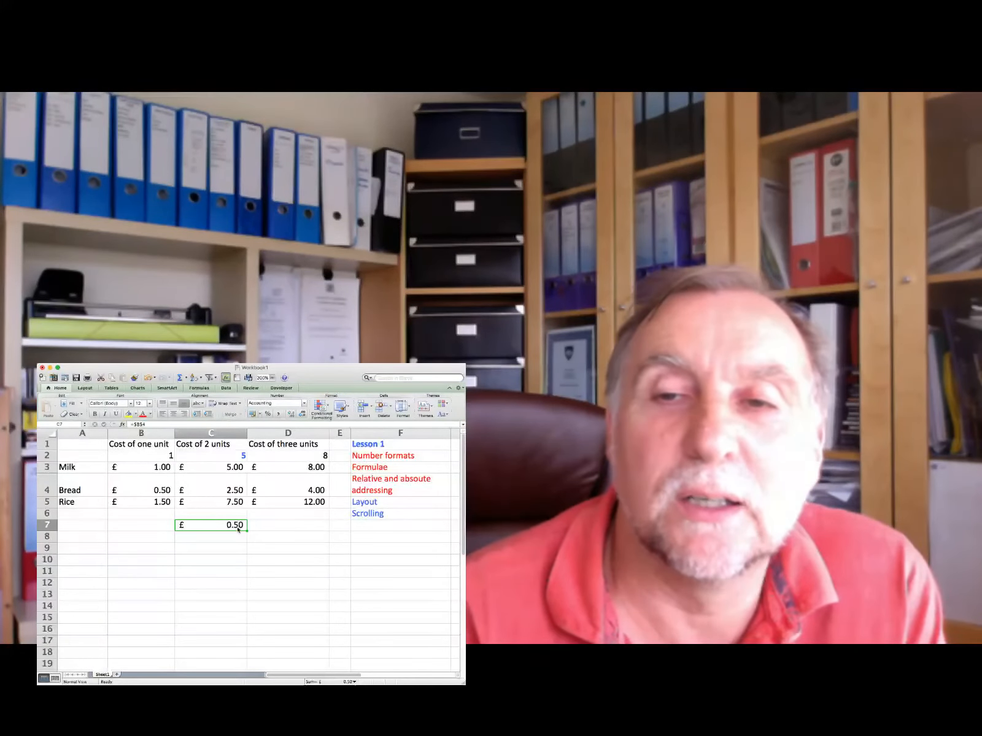
drag(248, 528, 316, 626)
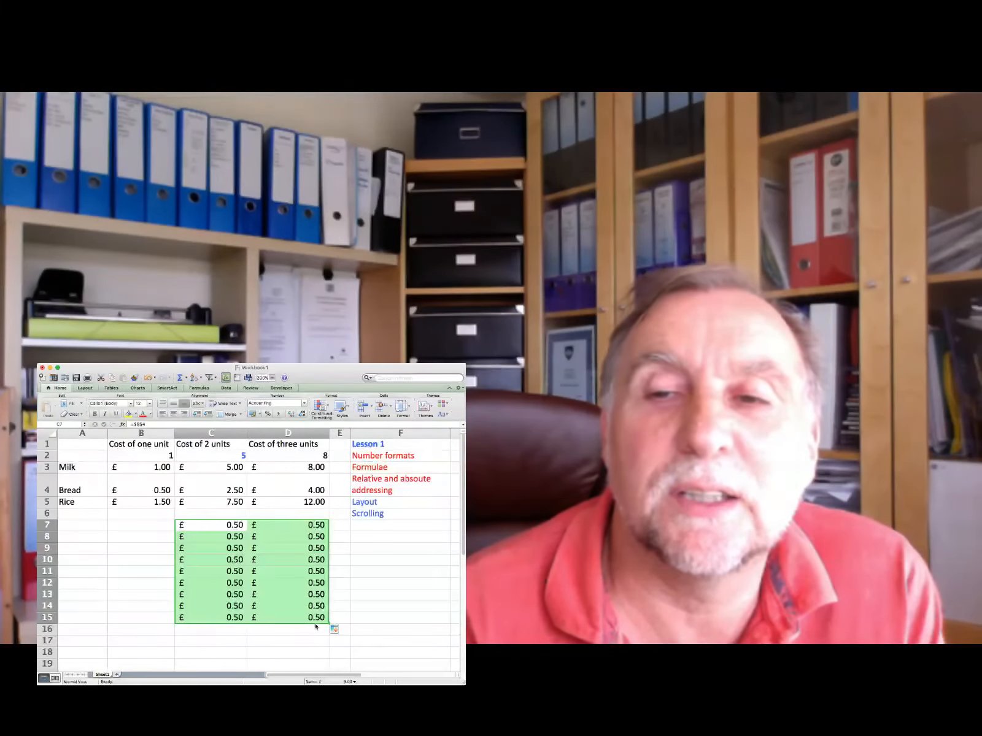
Step: Set the bread unit price in B4 to 99
click(146, 489)
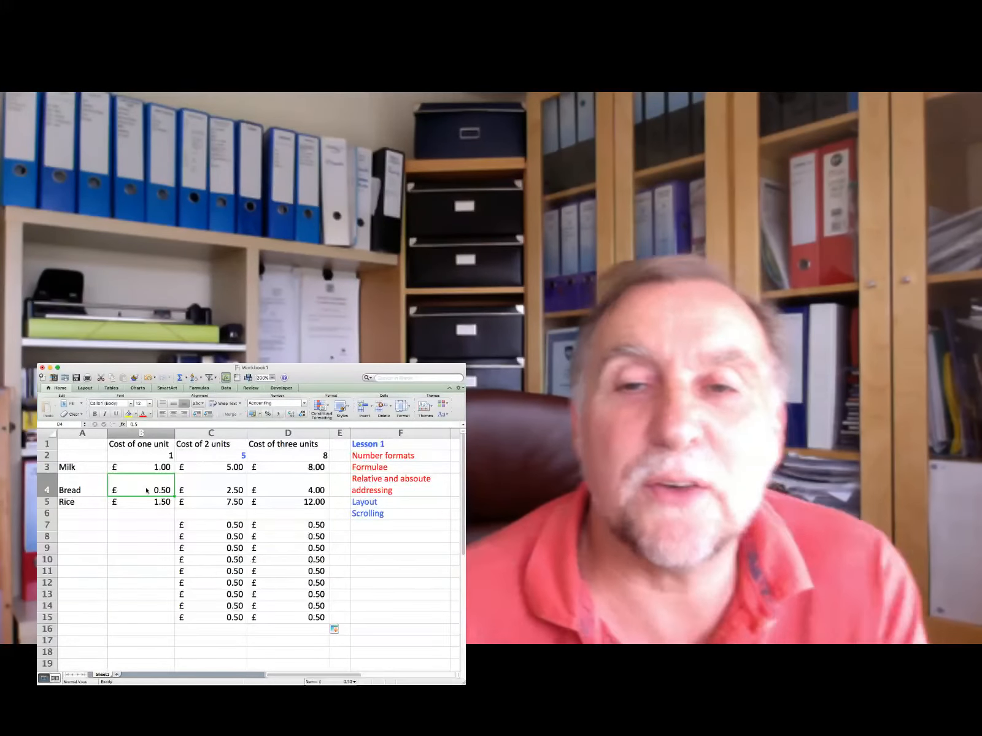
text(99)
key(Return)
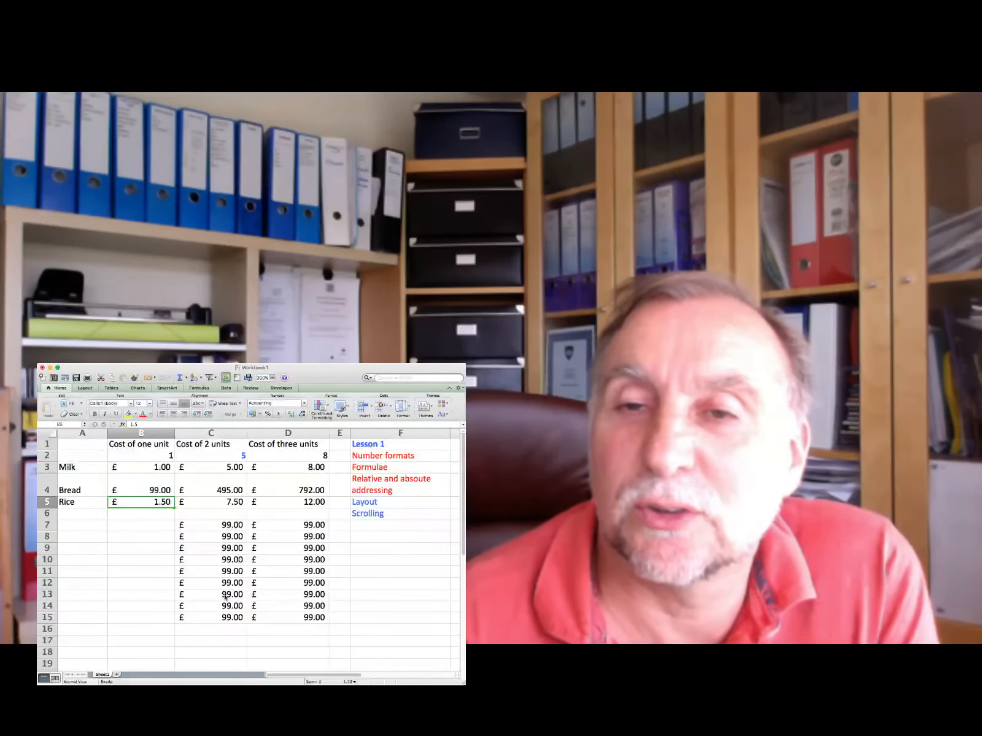
Step: Set the bread unit price in B4 to 0.99
click(164, 492)
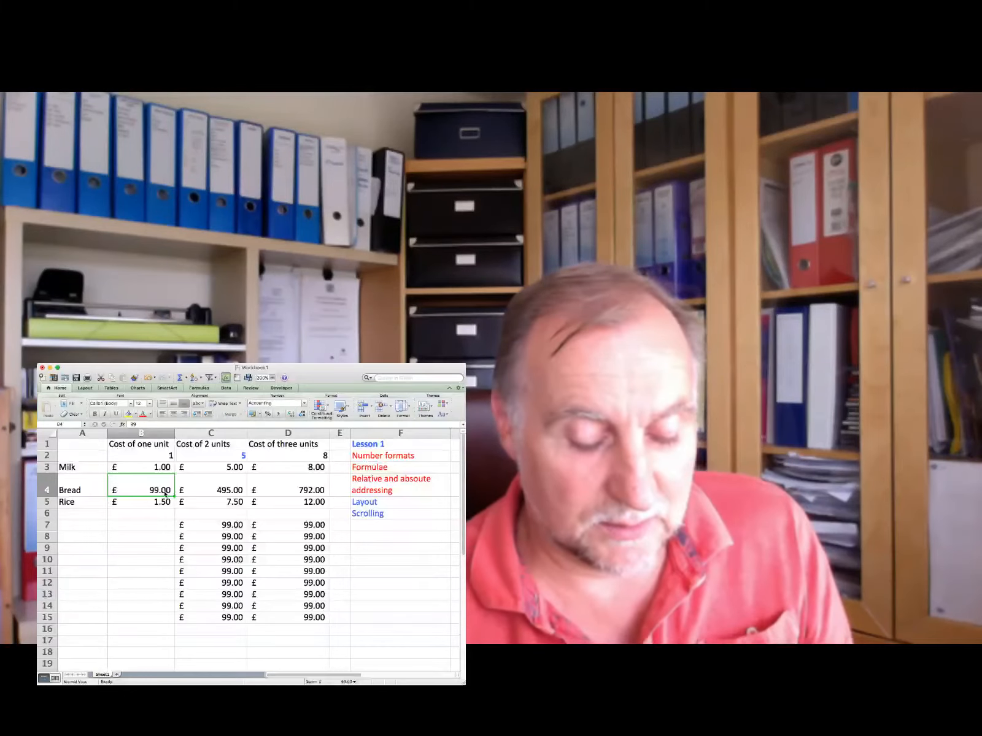
text(.99)
key(Return)
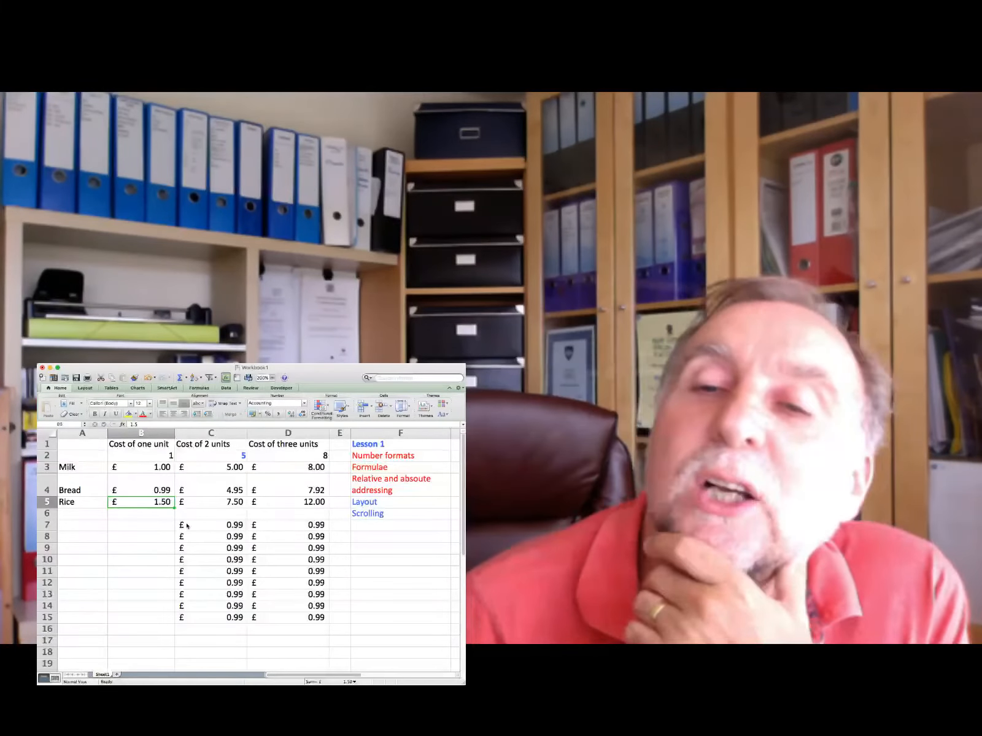
Step: Check the cell references in the filled formulas from C7 down to C12
click(197, 528)
key(Down)
key(Down)
key(Down)
key(Down)
key(Down)
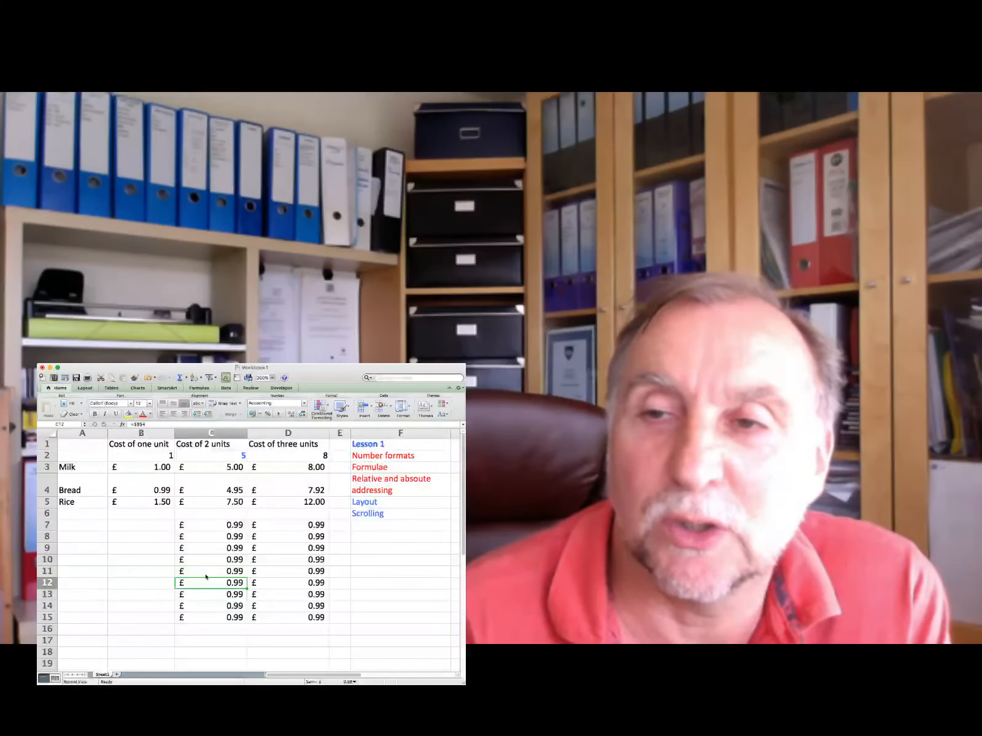
click(372, 485)
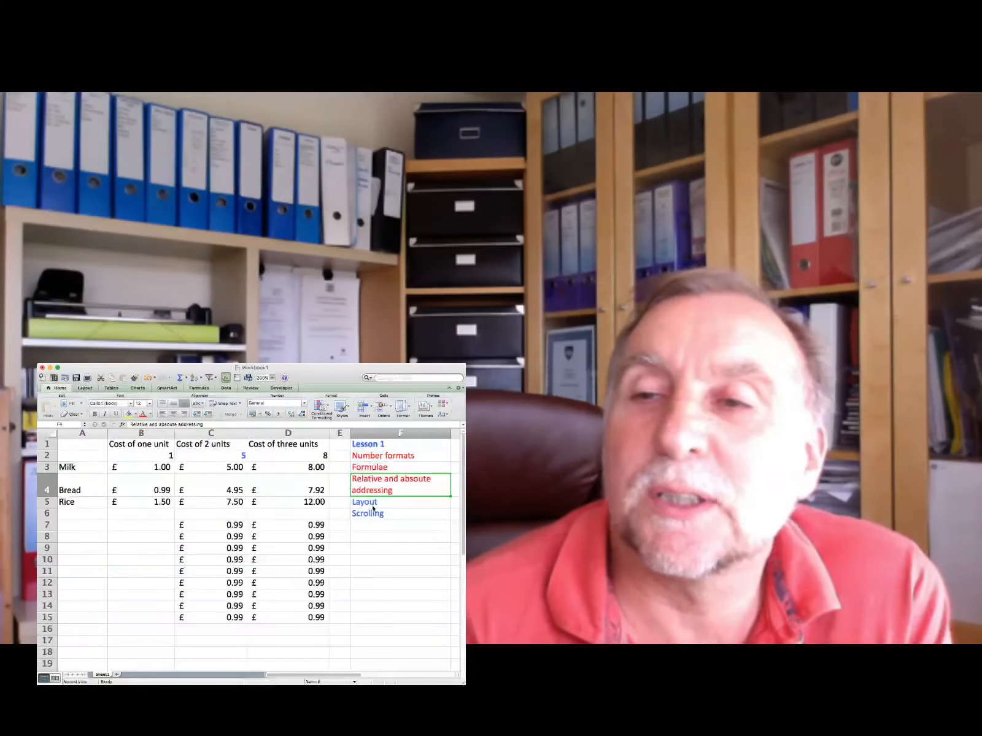
click(373, 505)
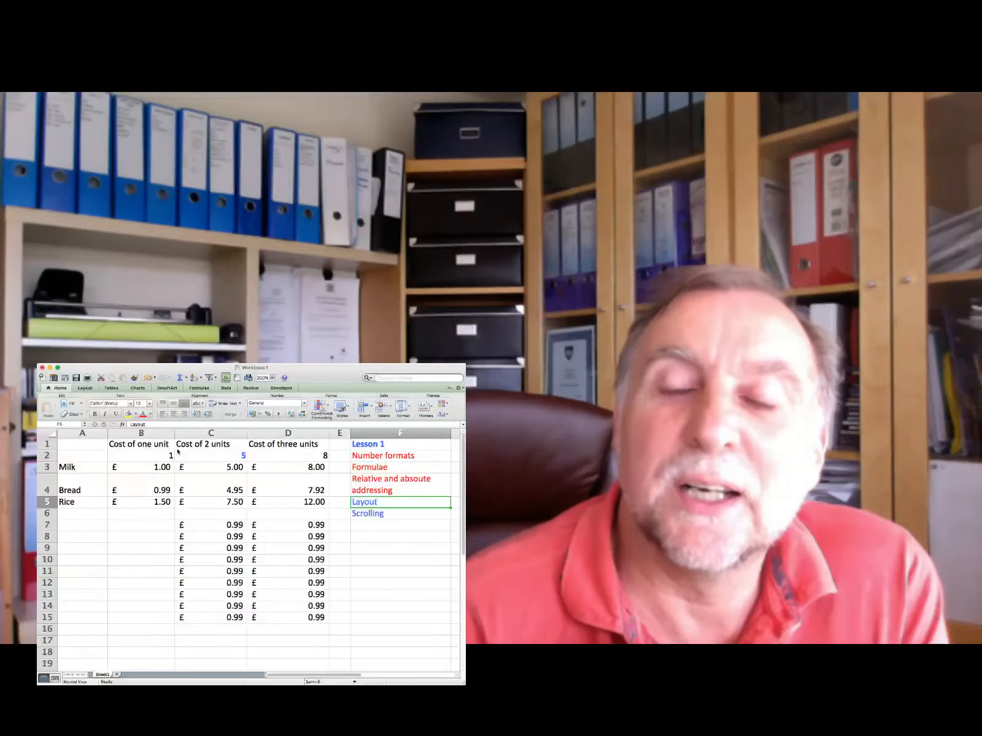
Step: Change the heading in C1 to "Cost of x units"
double_click(216, 447)
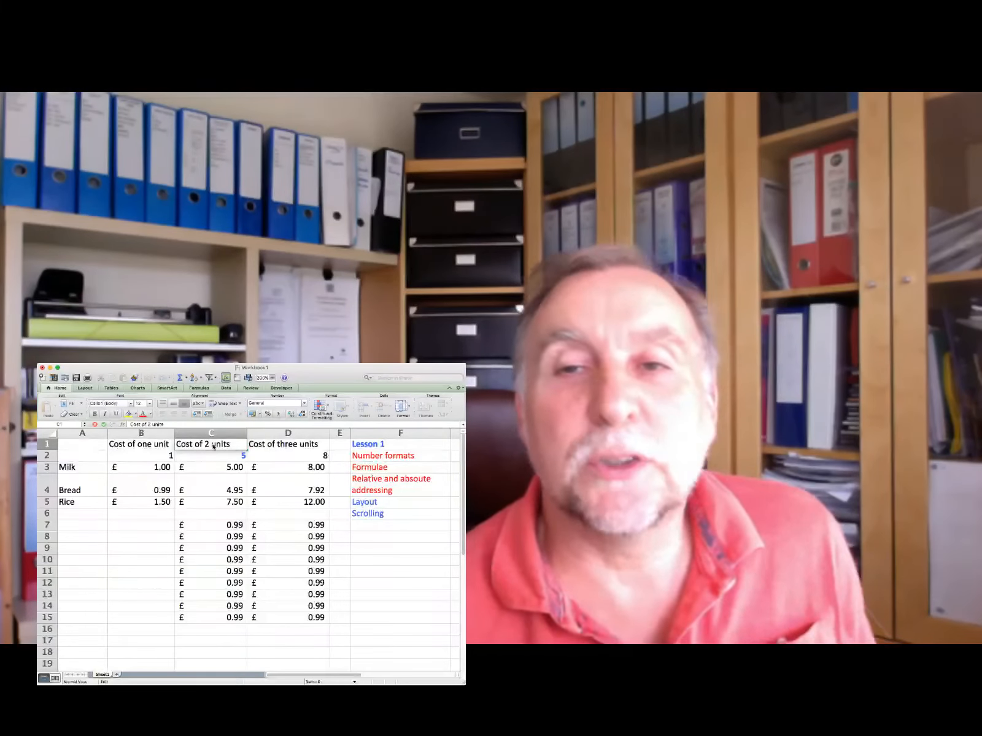
click(209, 446)
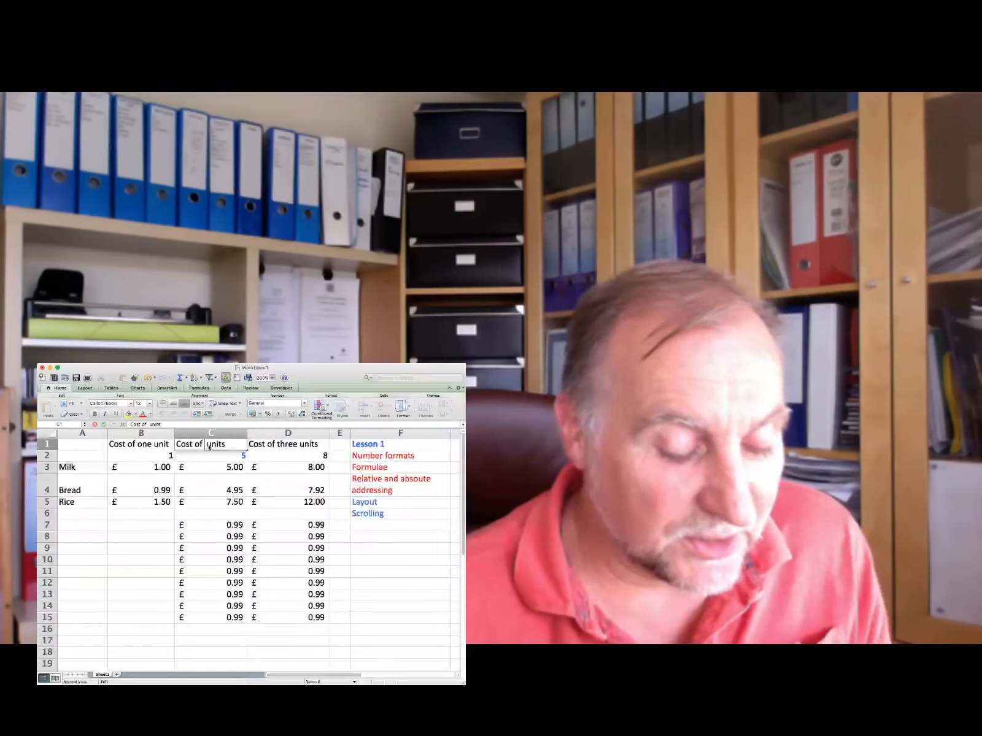
key(BackSpace)
text(x)
key(Return)
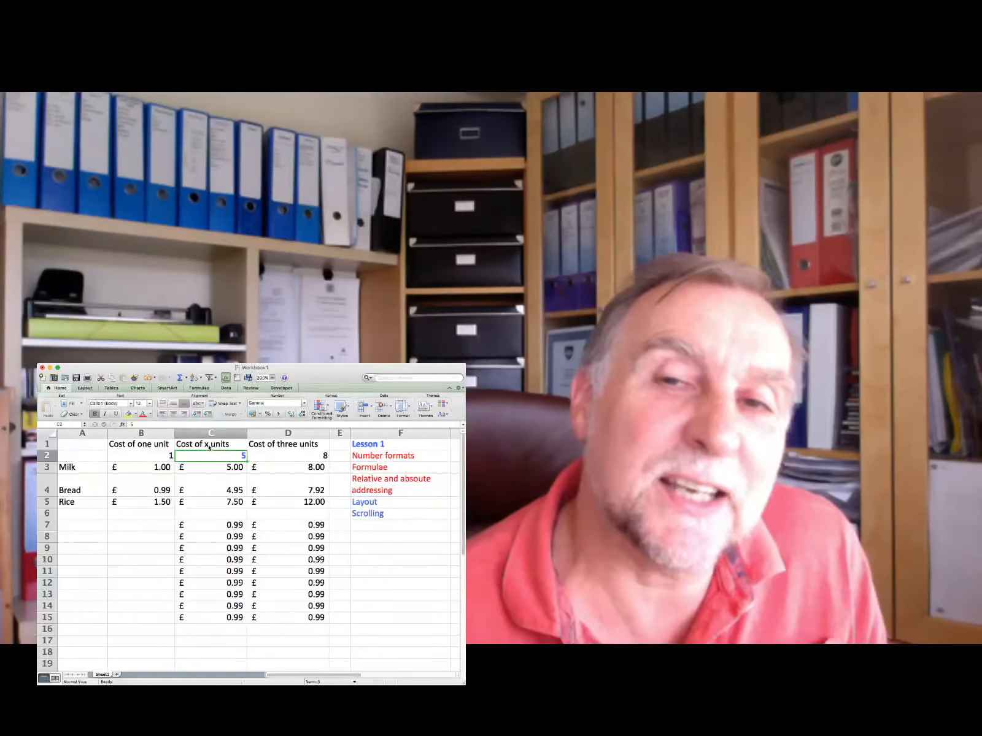
Step: Delete the whole "Cost of three units" column
click(266, 446)
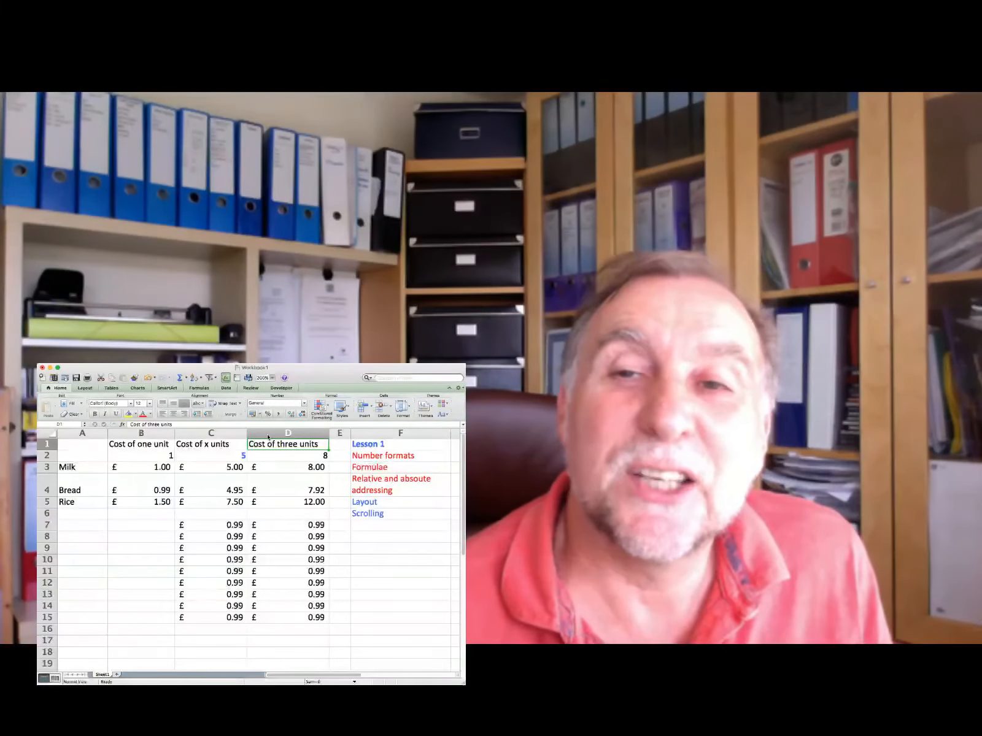
click(267, 434)
right_click(267, 434)
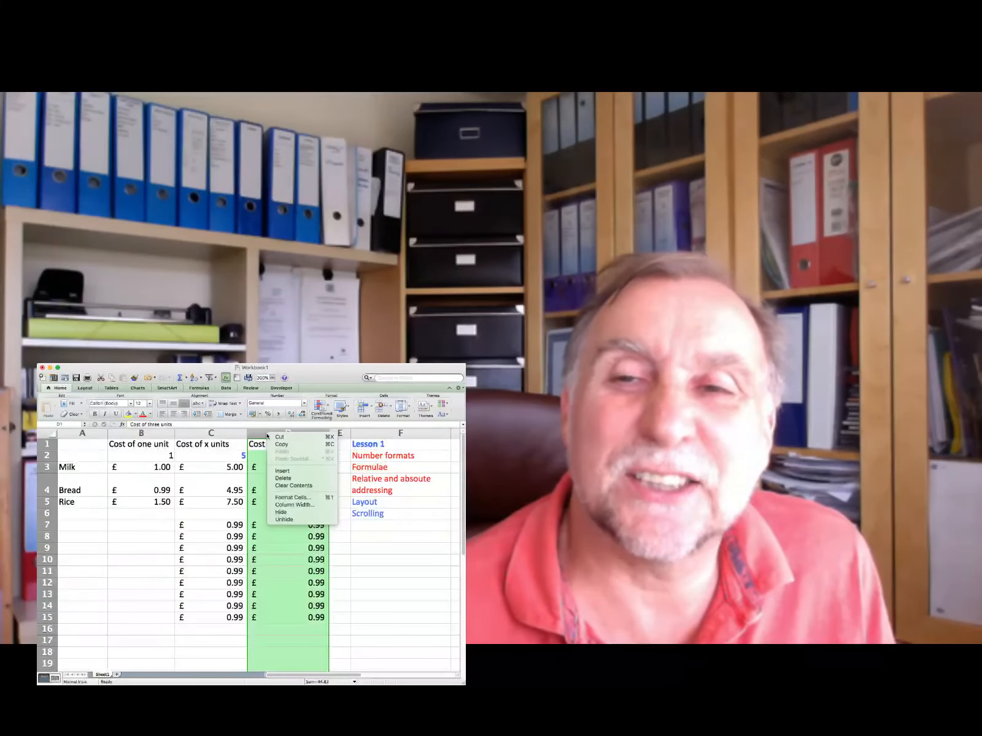
click(283, 478)
Step: Clear the leftover filled values from C7 to C16 below the price table
click(204, 492)
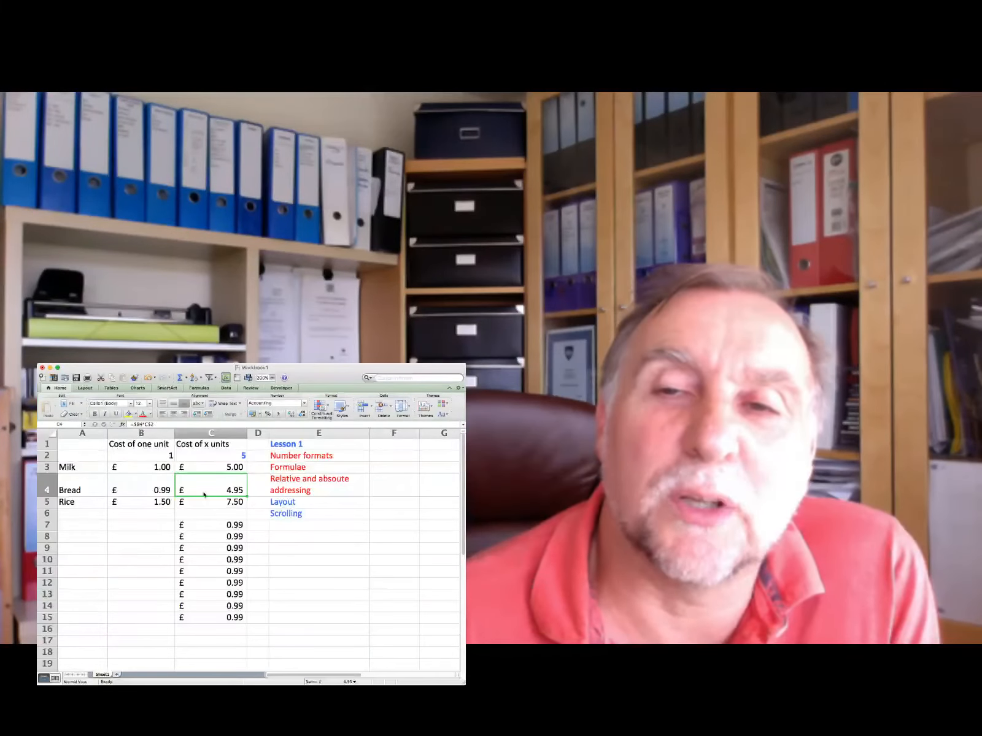
click(196, 455)
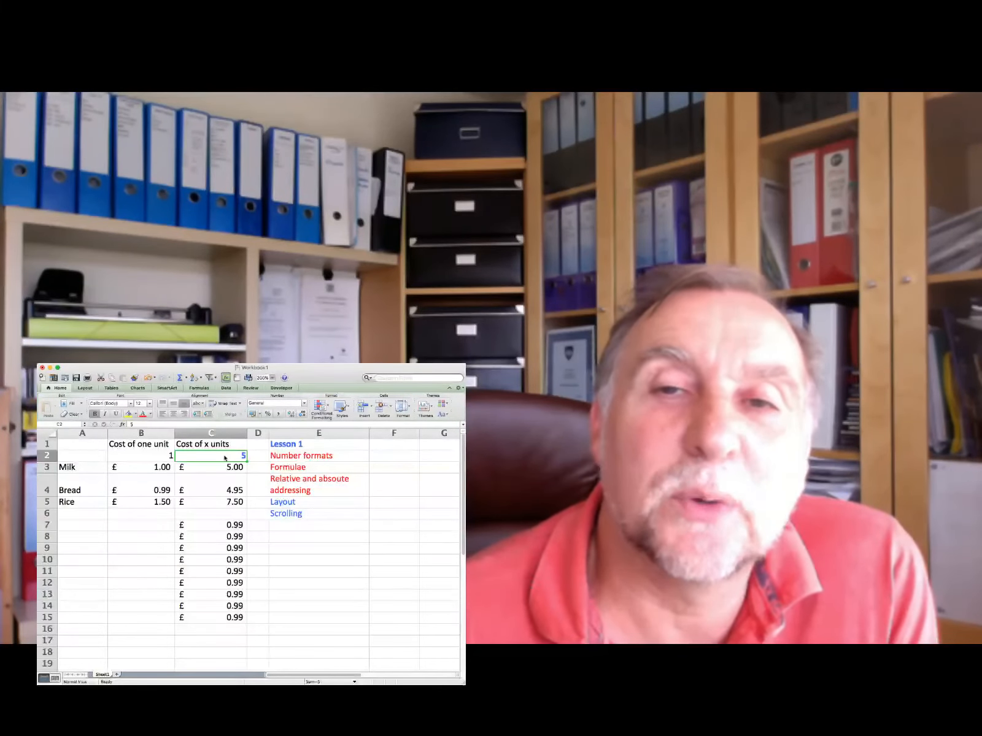
drag(225, 471, 220, 611)
drag(208, 529, 248, 527)
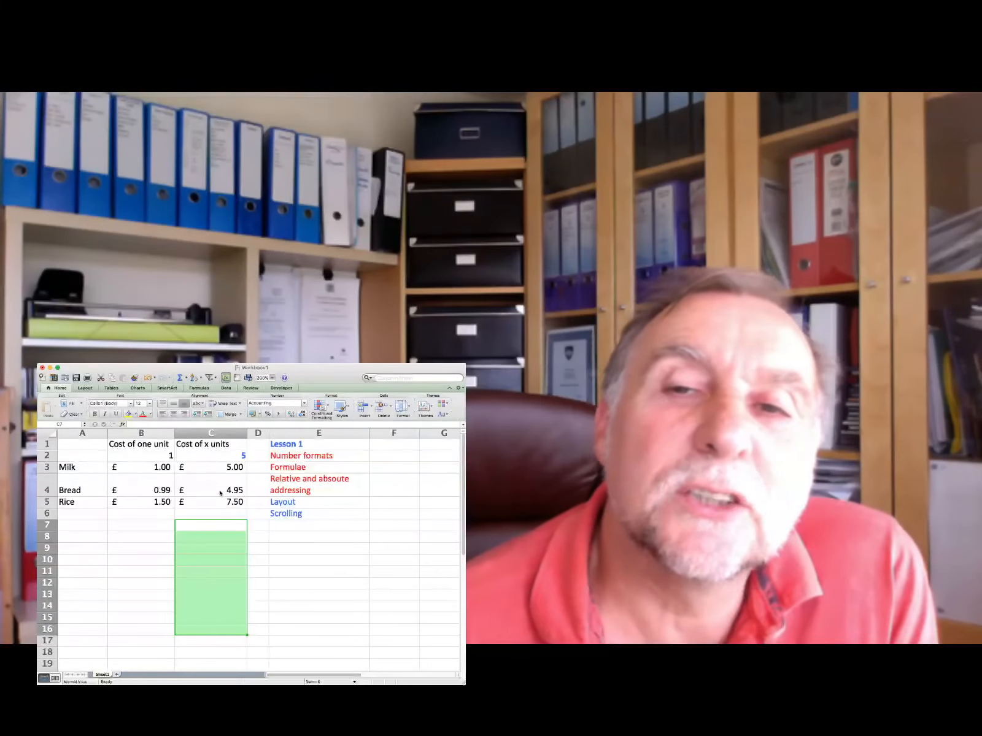
click(157, 457)
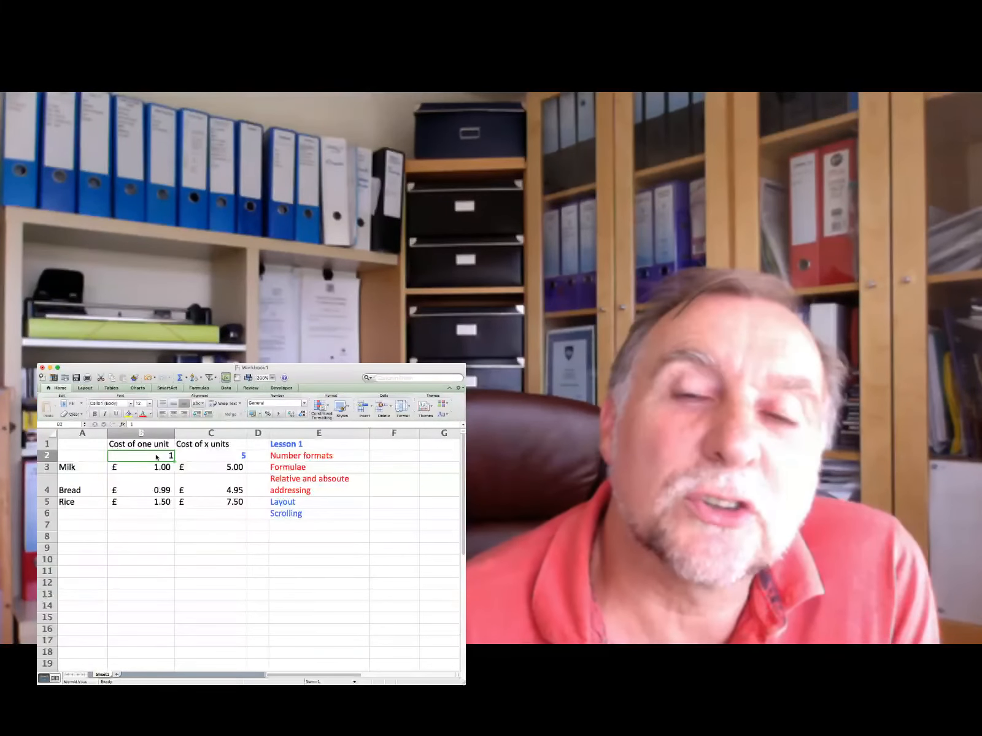
click(193, 458)
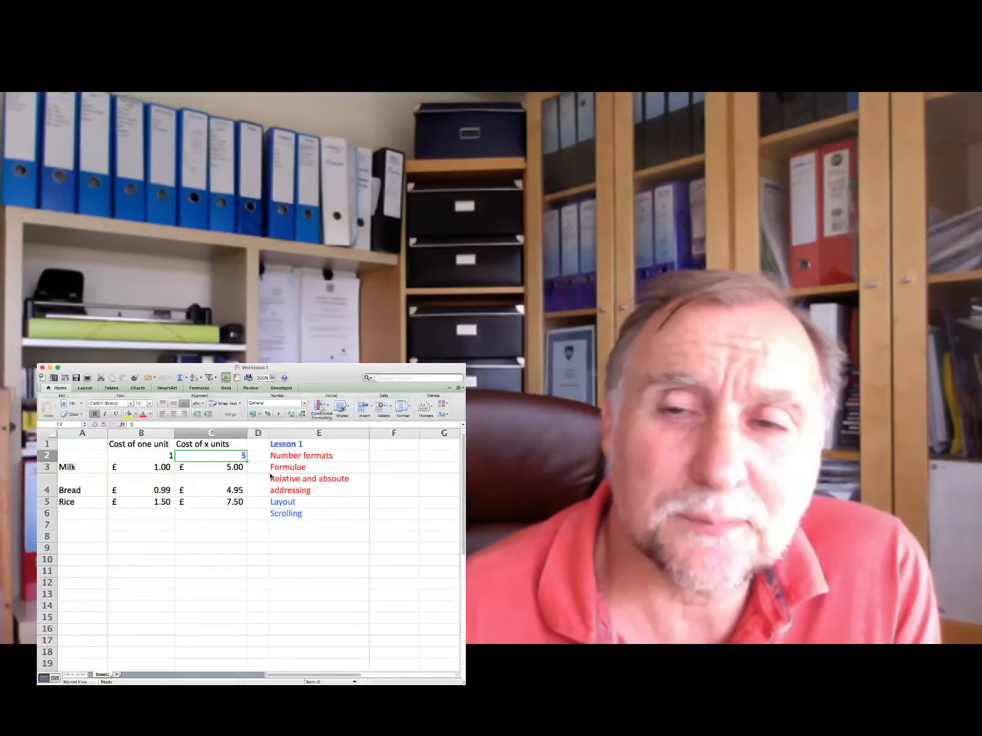
Step: Turn off text wrapping for the addressing topic in E4 and make column E narrower than that text
click(295, 505)
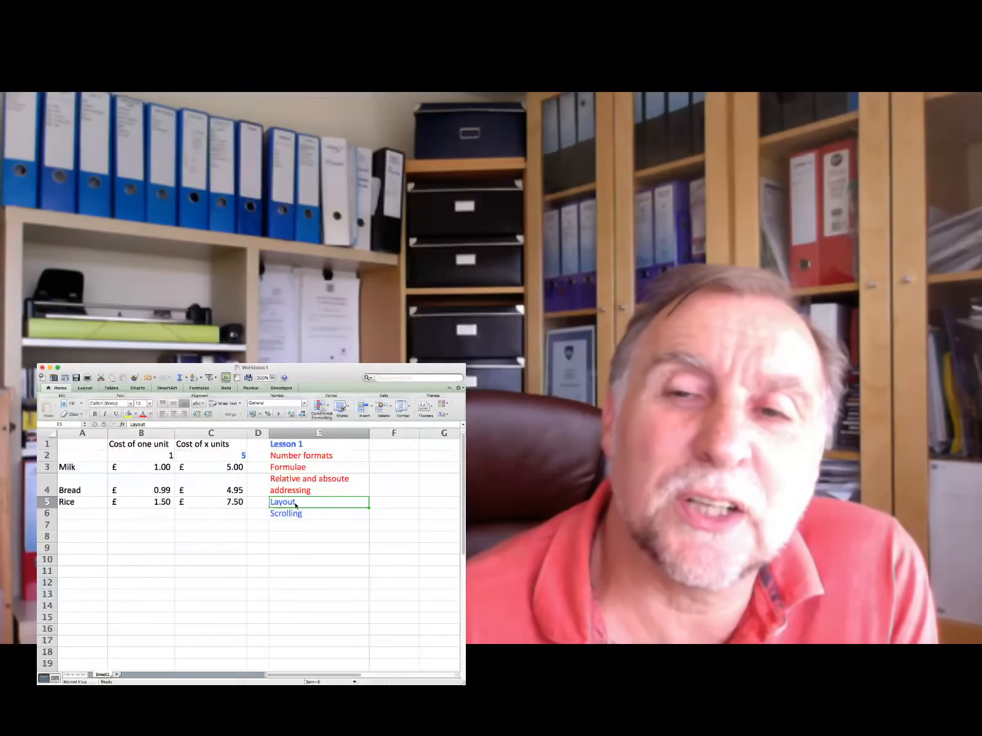
click(288, 489)
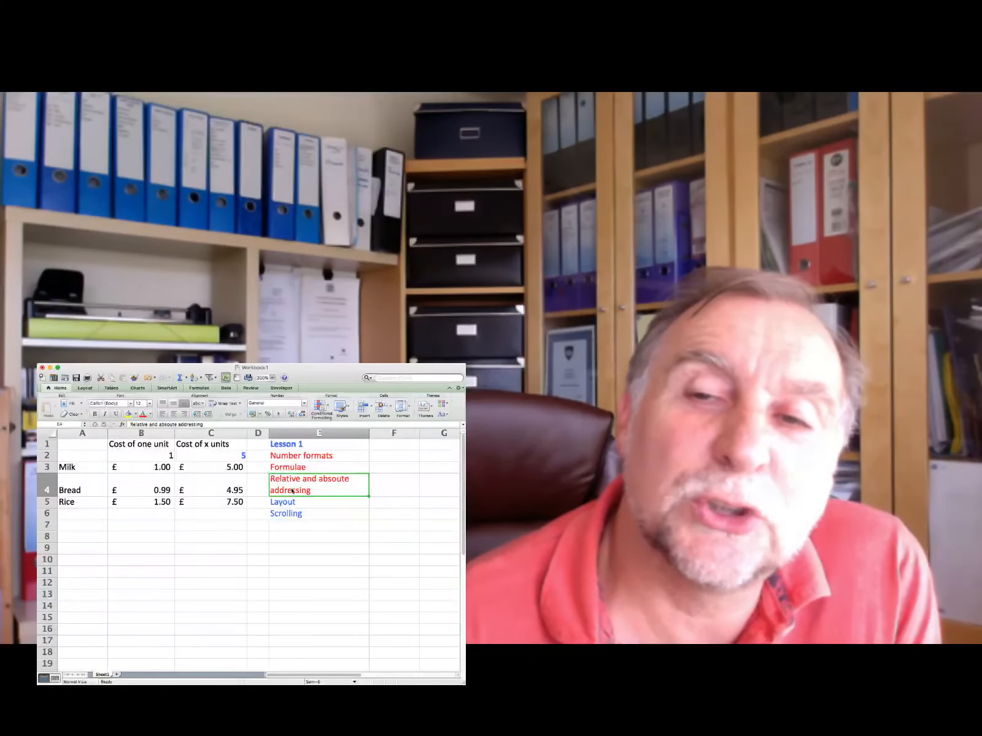
click(240, 405)
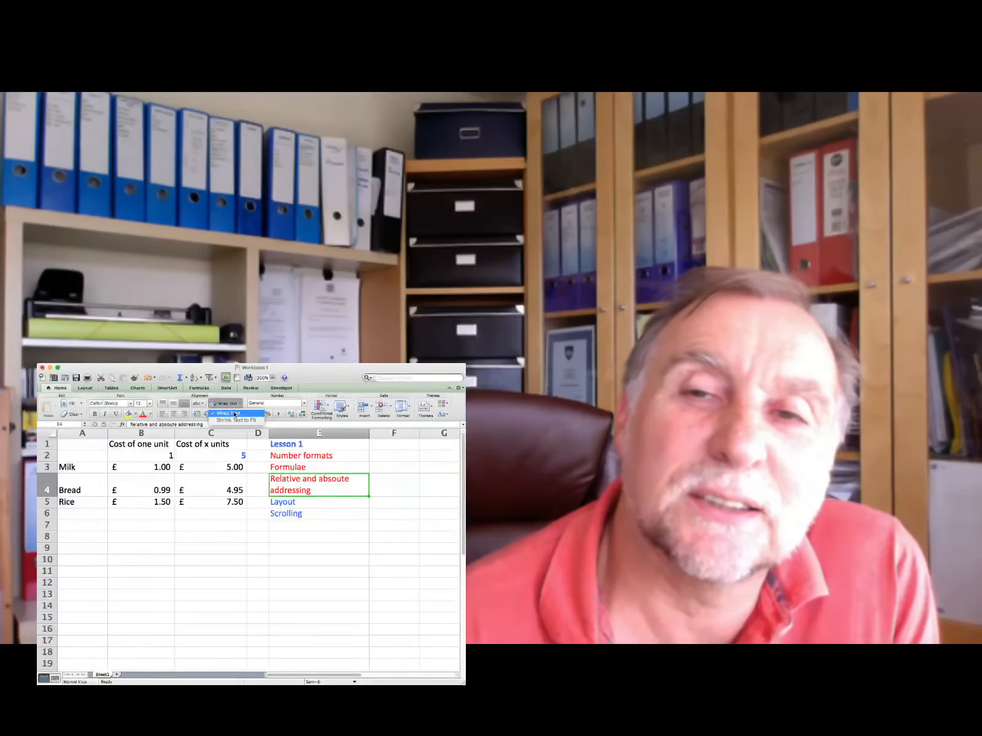
click(235, 414)
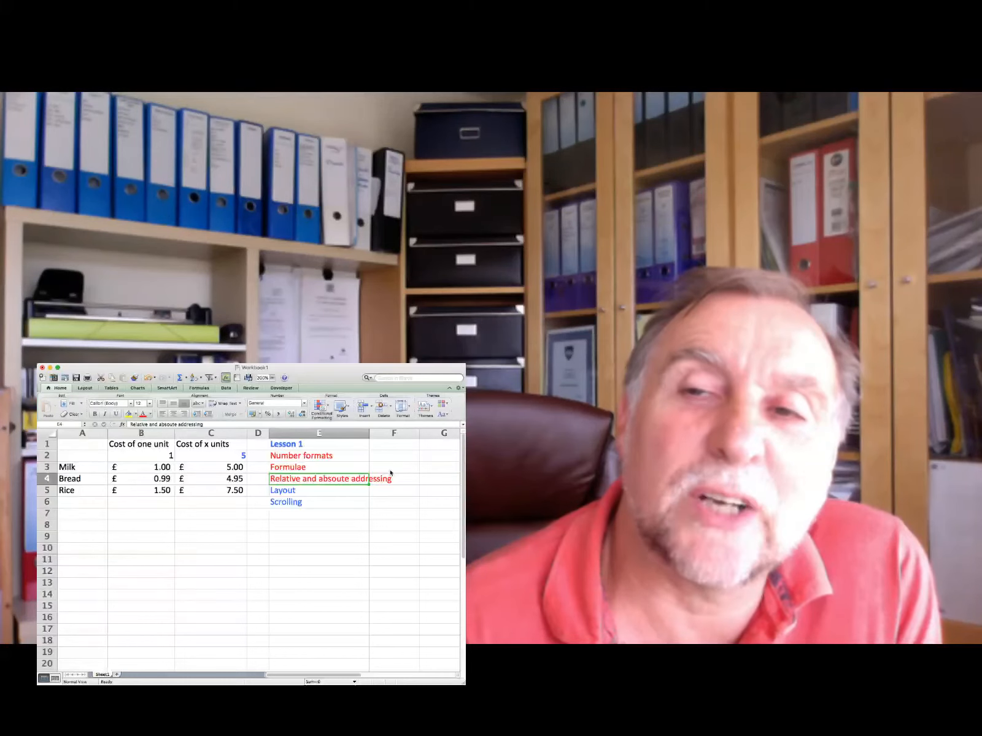
drag(370, 434, 344, 435)
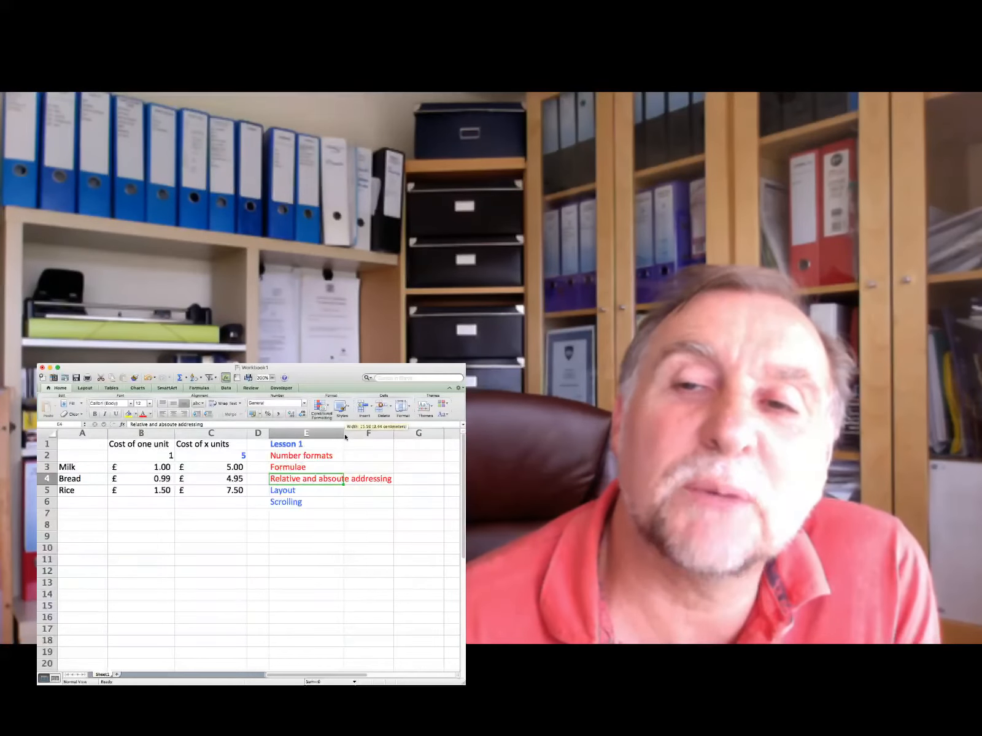
click(354, 500)
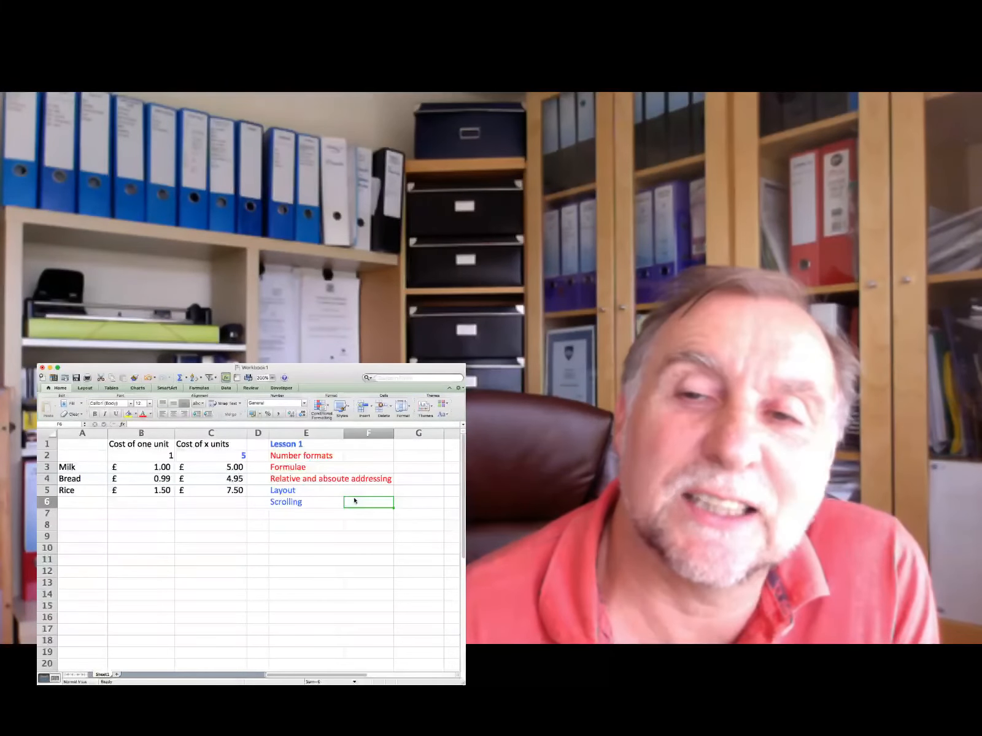
Step: Enter zzz in F4 to test how the long text in E4 overflows, and clear F4 again
click(308, 483)
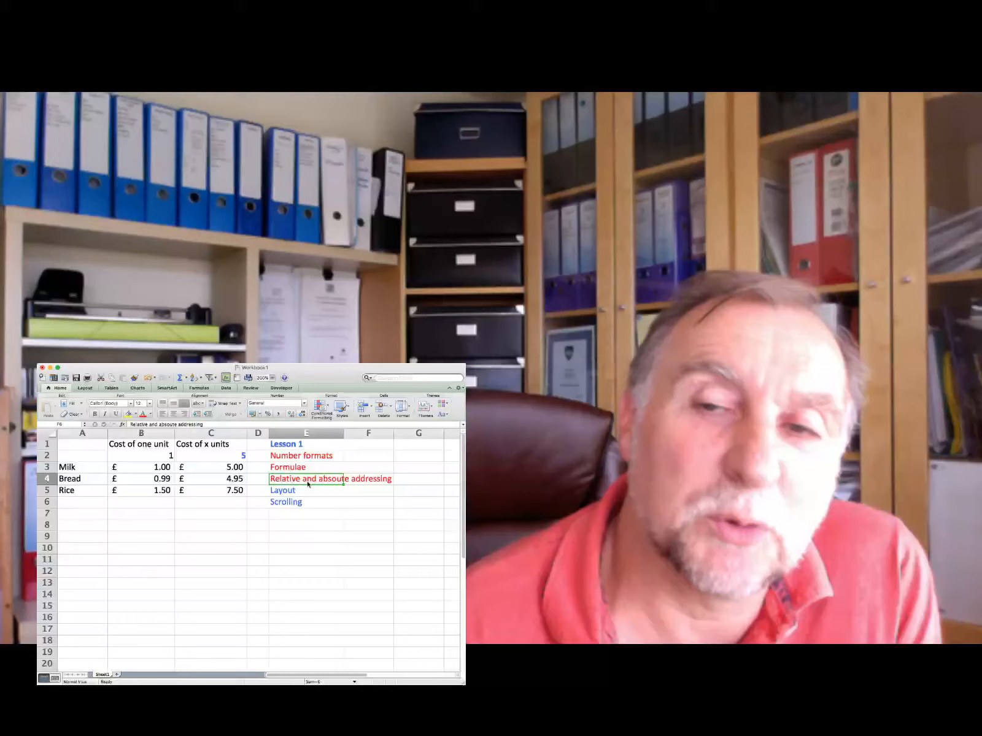
click(373, 480)
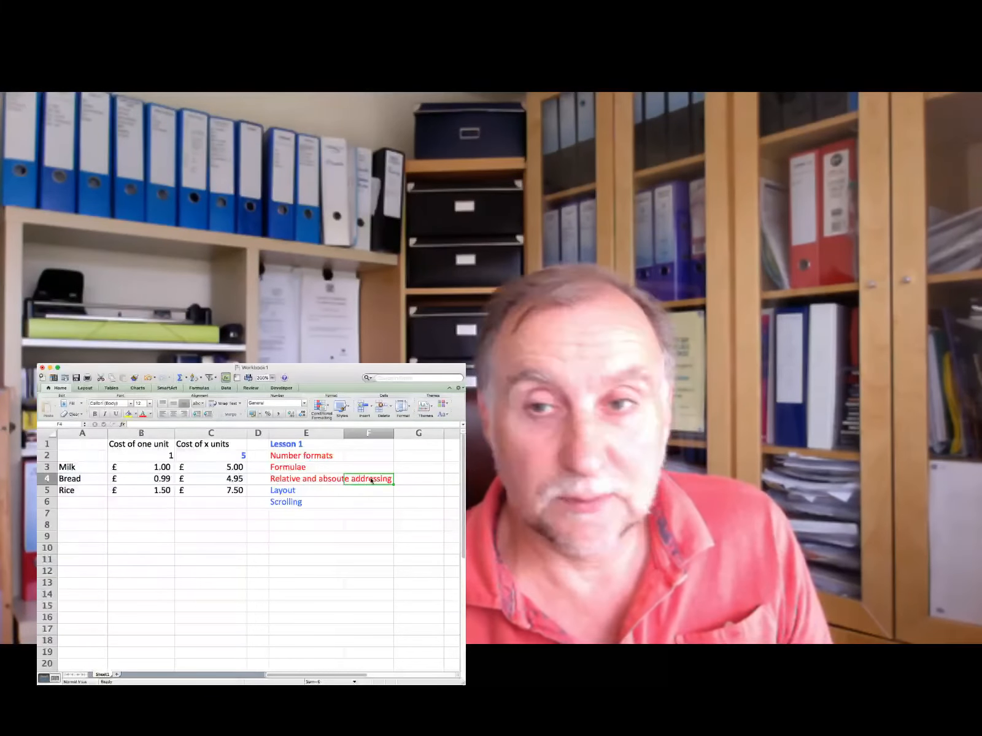
text(zzz)
key(Return)
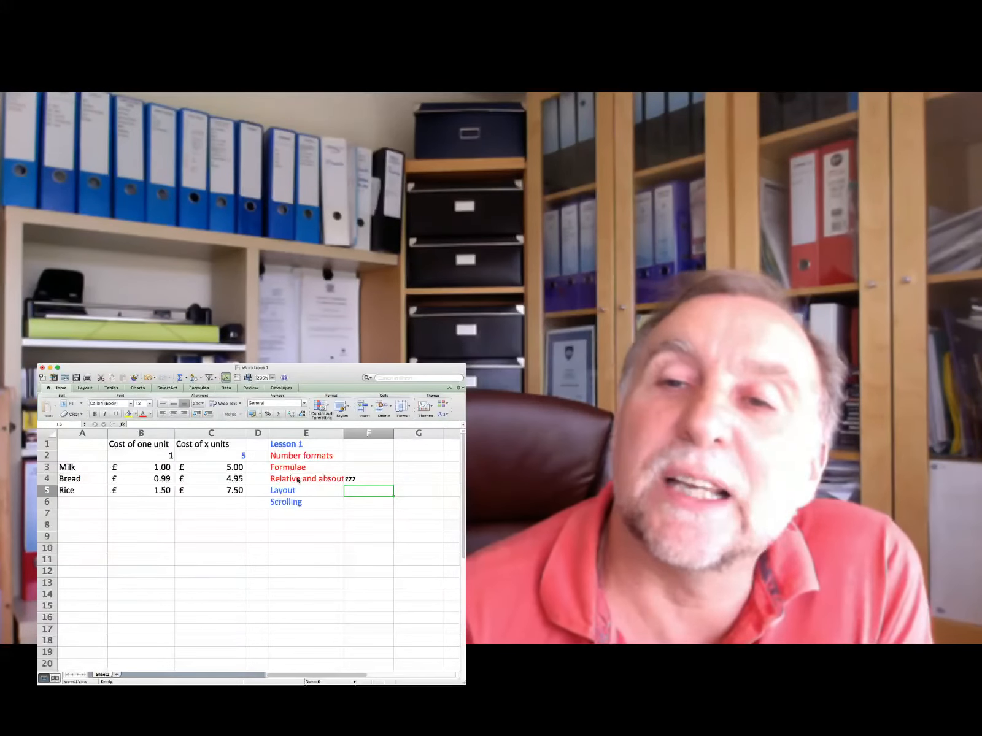
click(297, 482)
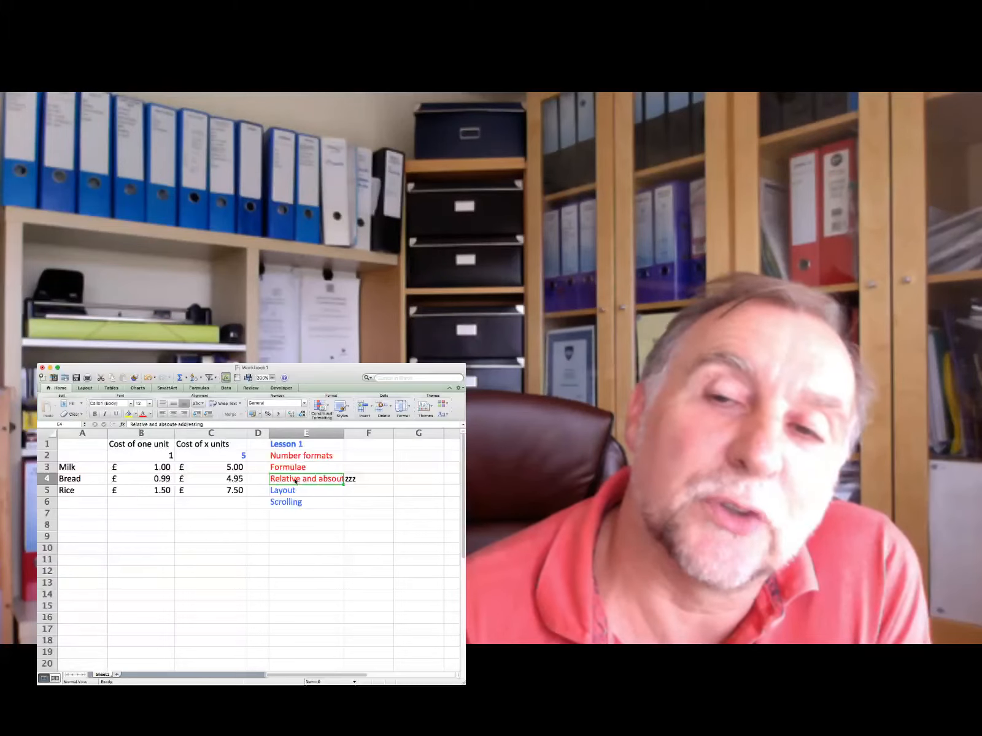
click(358, 479)
key(Delete)
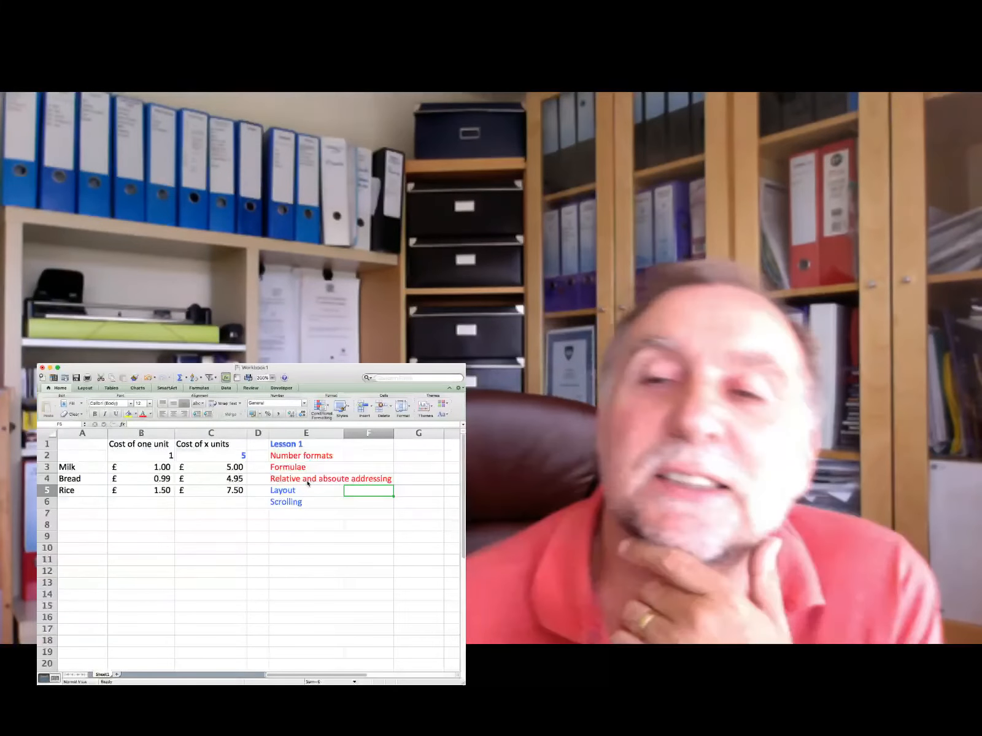
Step: Wrap the text in E4 and widen column E enough for the topic to fit on two lines
click(297, 479)
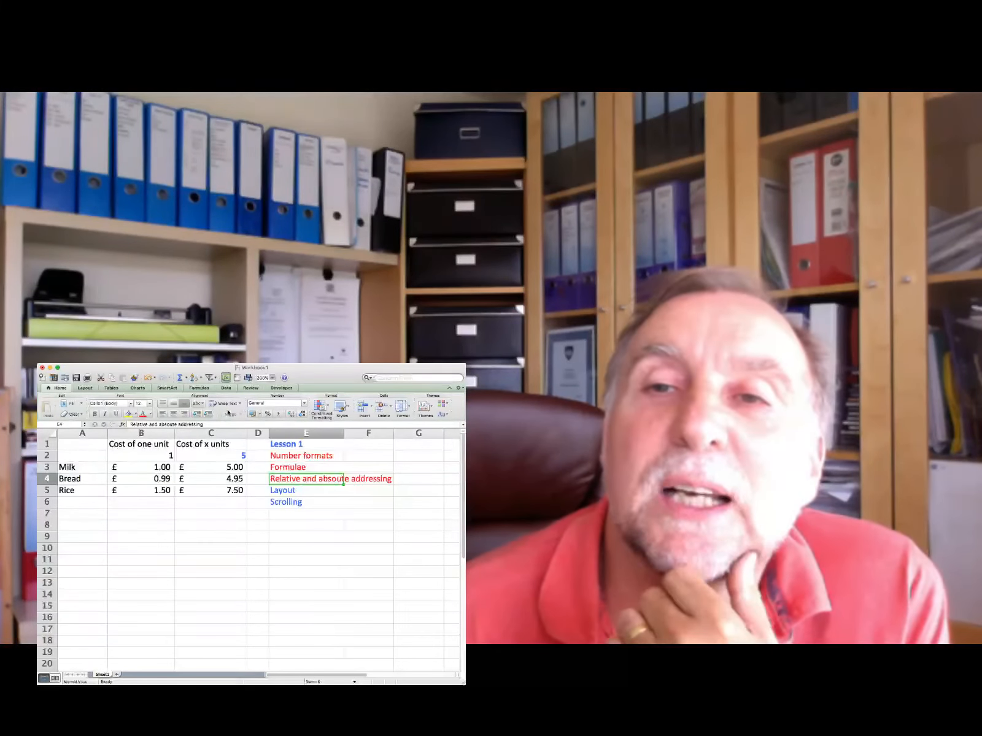
click(227, 404)
click(233, 413)
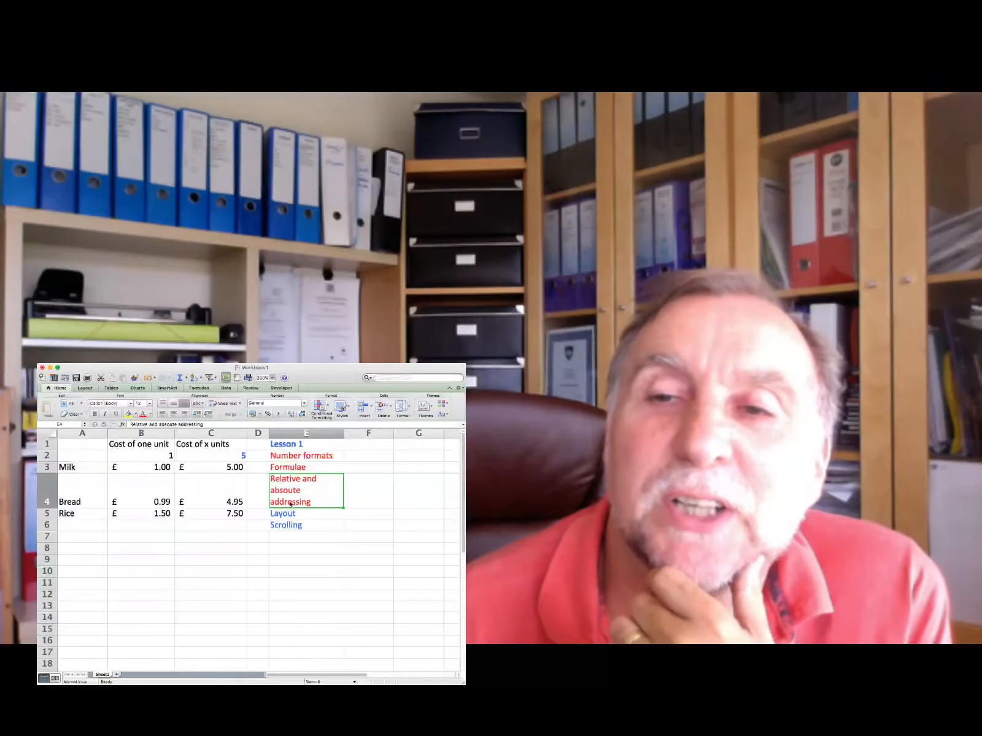
drag(343, 433, 357, 436)
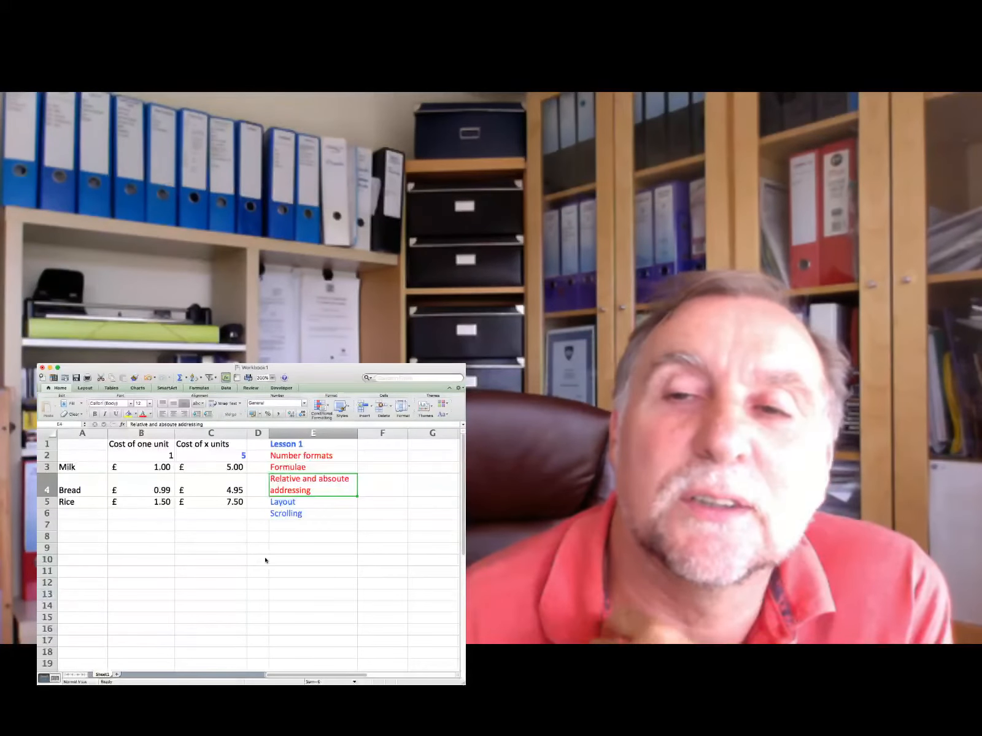
Step: Mark the Layout and Scrolling topics in E5 and E6 as covered with red font
click(279, 502)
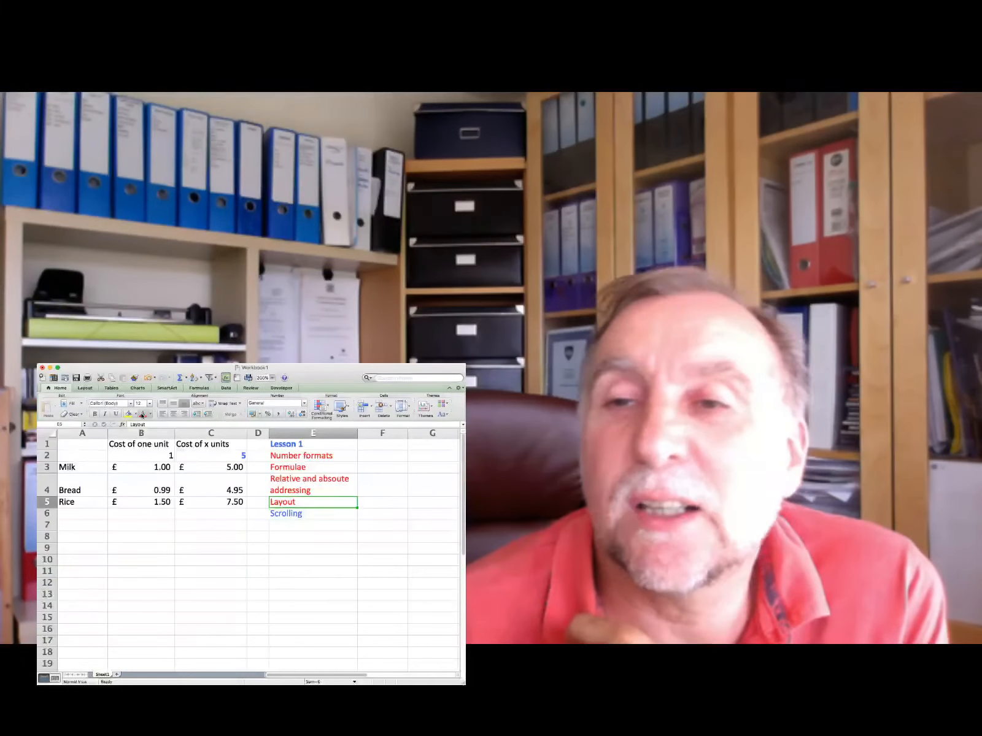
click(293, 517)
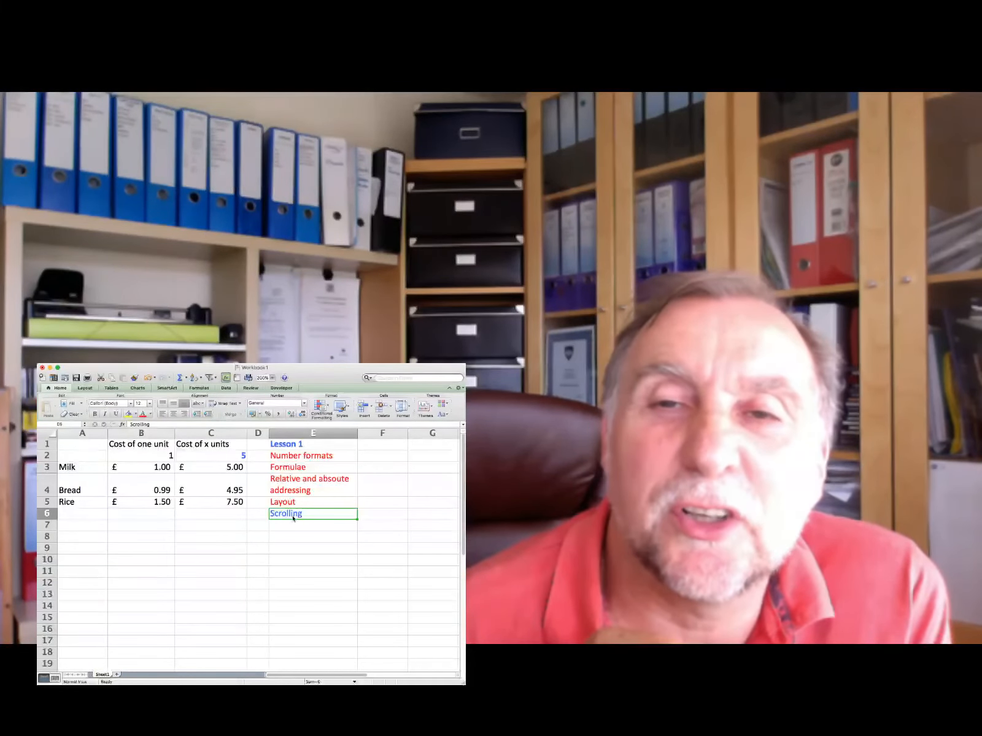
click(139, 413)
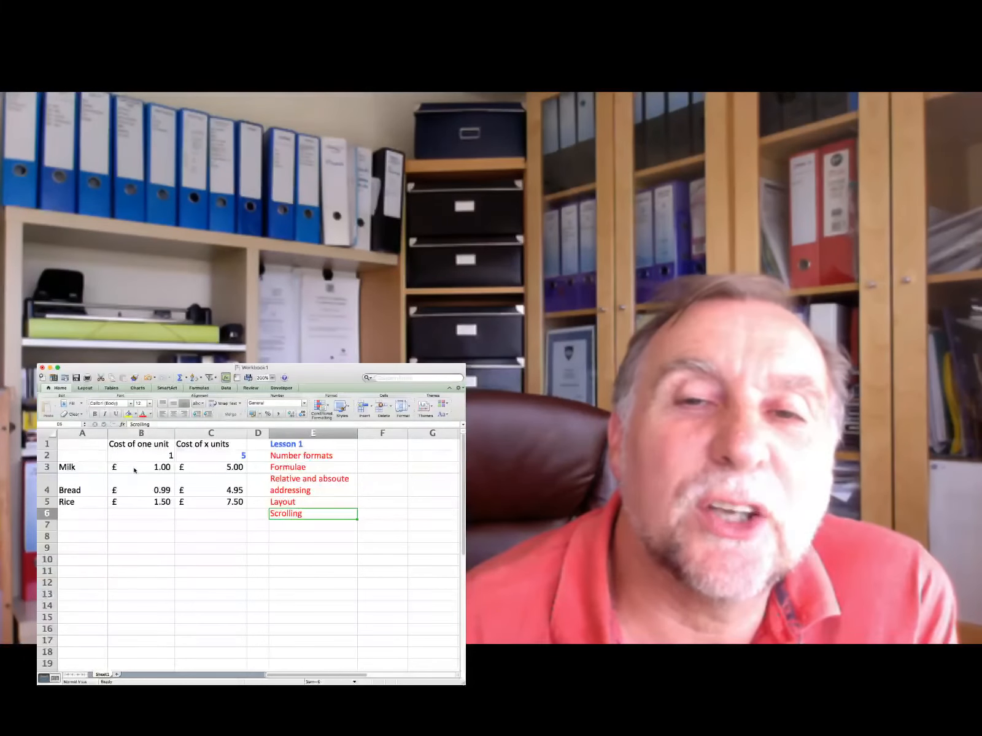
Step: Freeze the panes at B3 to lock rows 1 and 2 and column A
click(134, 470)
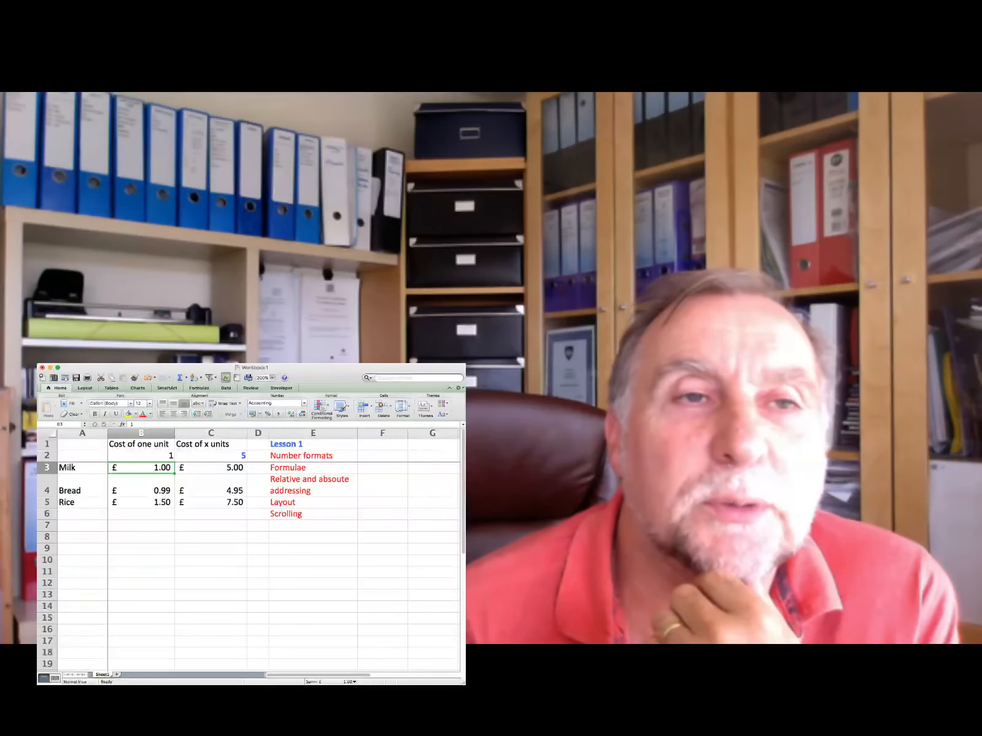
key(super+Tab)
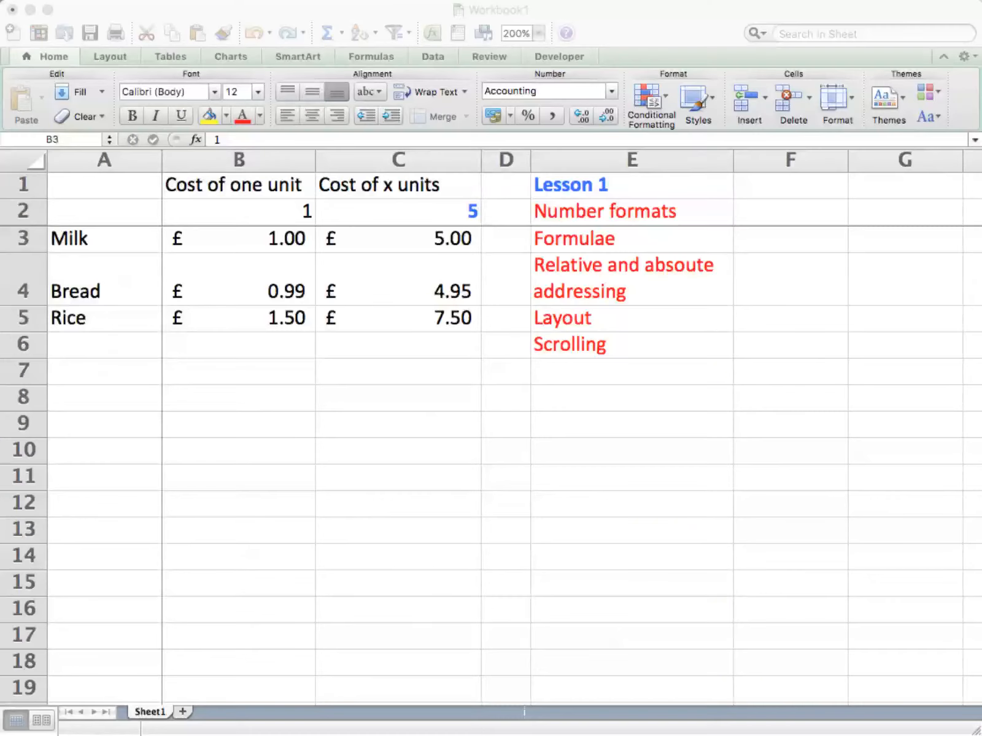
click(208, 238)
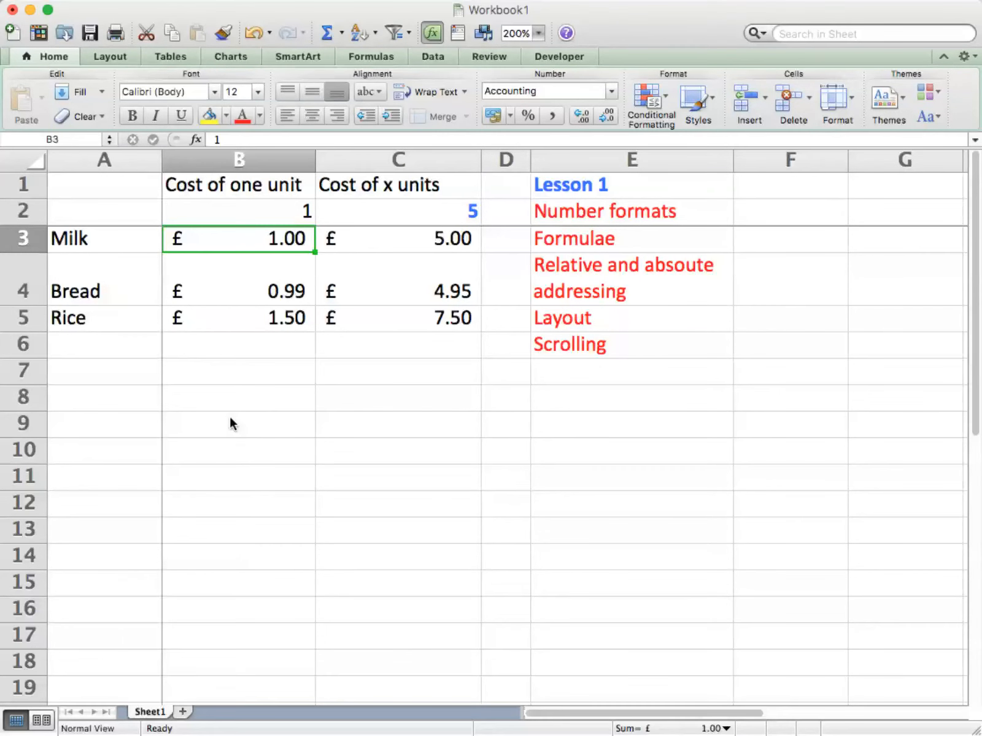
Step: Examine the frozen heading rows by moving down column B beyond row 30 and back up to row 1
key(Down)
key(Down)
key(Down)
key(Down)
key(Down)
key(Down)
key(Down)
key(Down)
key(Down)
key(Down)
key(Down)
key(Down)
key(Down)
key(Down)
key(Down)
key(Down)
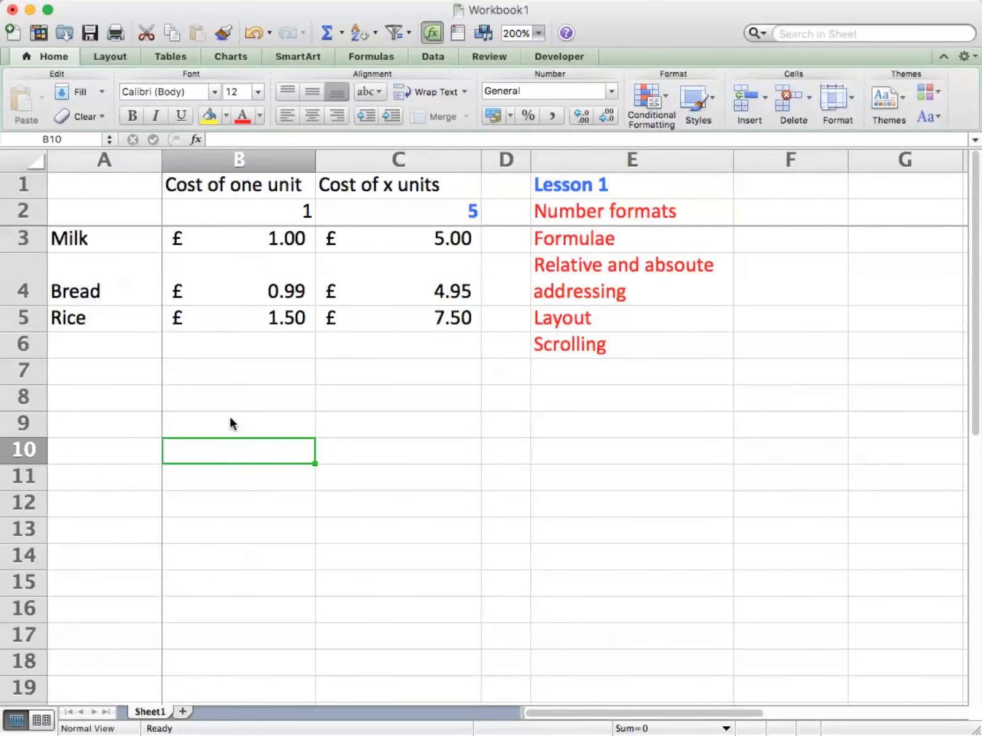
key(Down)
key(Down)
key(Down)
key(Down)
key(Down)
key(Down)
key(Down)
key(Down)
key(Down)
key(Down)
key(Down)
key(Down)
key(Down)
key(Down)
key(Down)
key(Down)
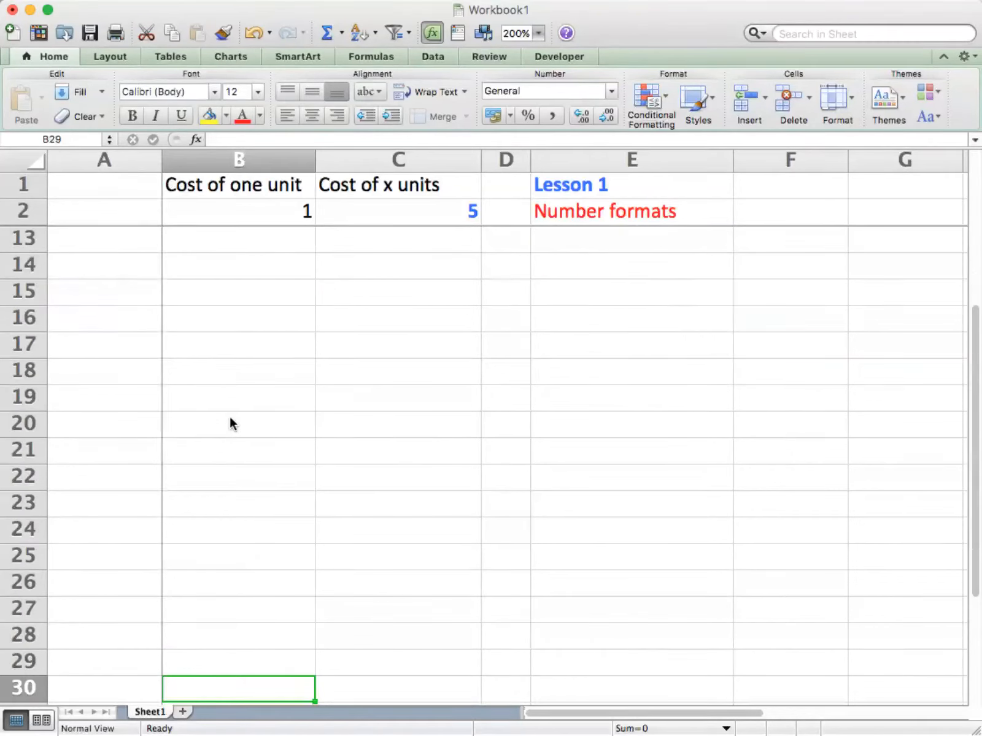
key(Up)
key(Up)
key(Up)
key(Up)
key(Up)
key(Up)
key(Up)
key(Up)
key(Up)
key(Up)
key(Up)
key(Up)
key(Up)
key(Up)
key(Up)
key(Up)
key(Up)
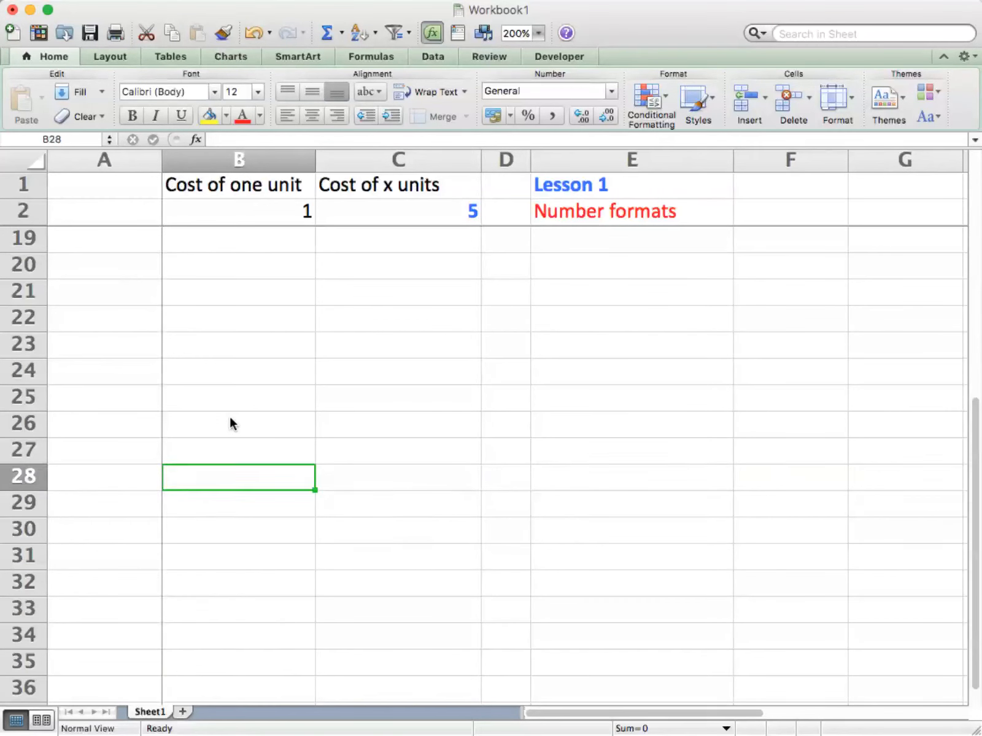
key(Up)
key(Up)
key(Up)
key(Up)
key(Up)
key(Up)
key(Up)
key(Up)
key(Up)
key(Up)
key(Up)
key(Up)
key(Up)
key(Up)
key(Up)
key(Up)
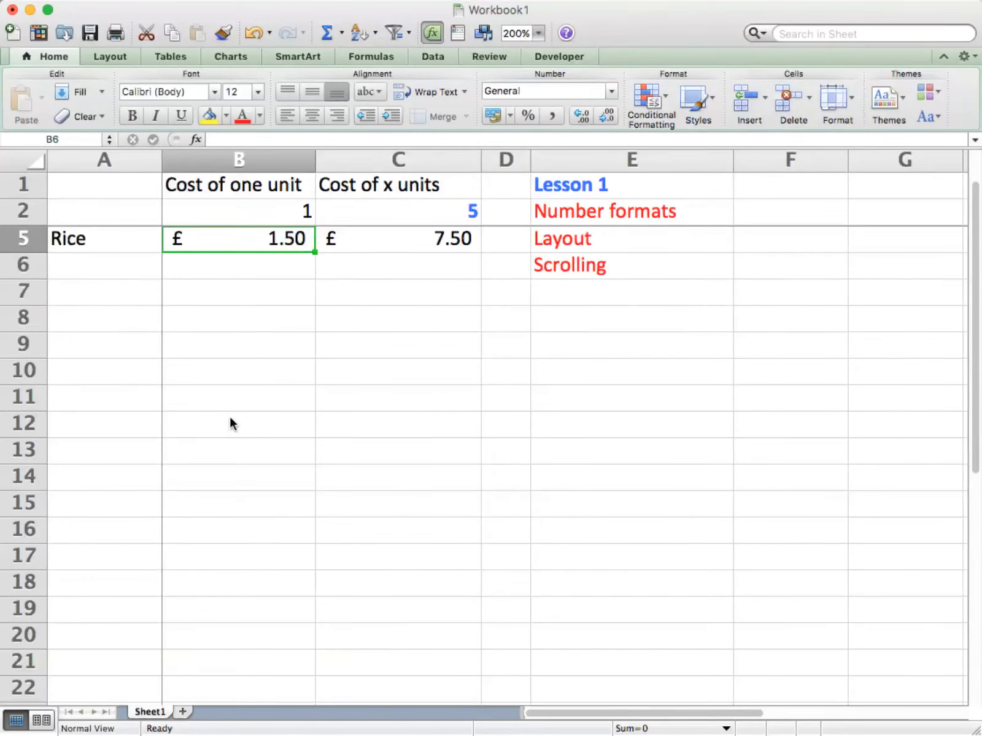
Step: Examine the frozen column A by moving across row 1 to column I and back to A1
key(Right)
key(Right)
key(Right)
key(Right)
key(Right)
key(Right)
key(Right)
key(Right)
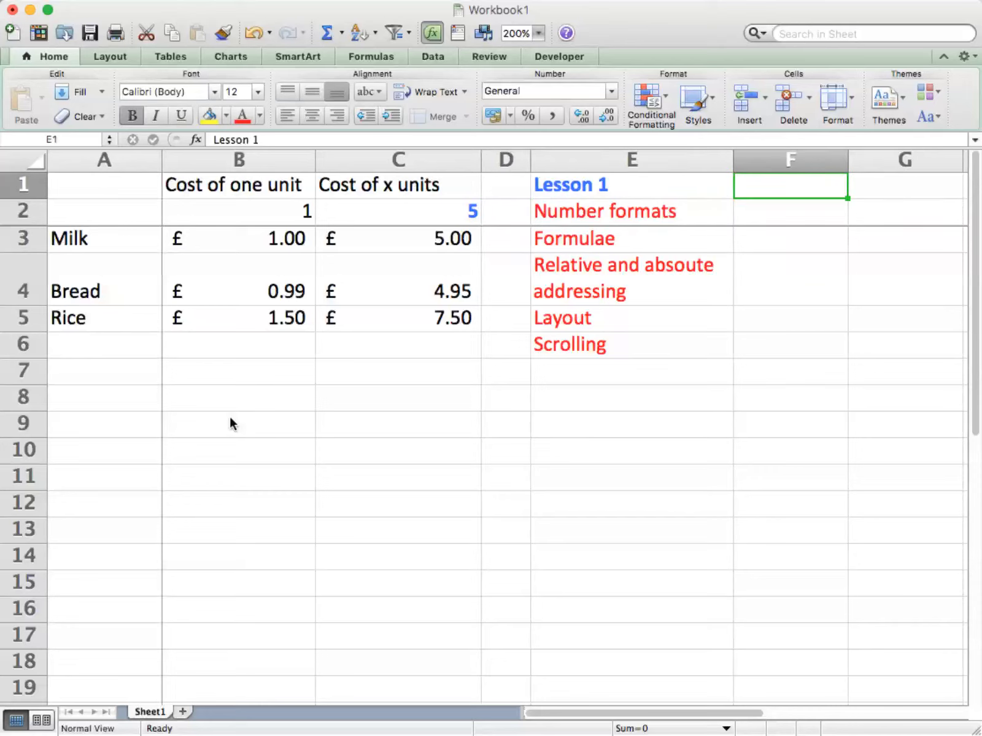
key(Left)
key(Left)
key(Left)
key(Left)
key(Left)
key(Left)
key(Left)
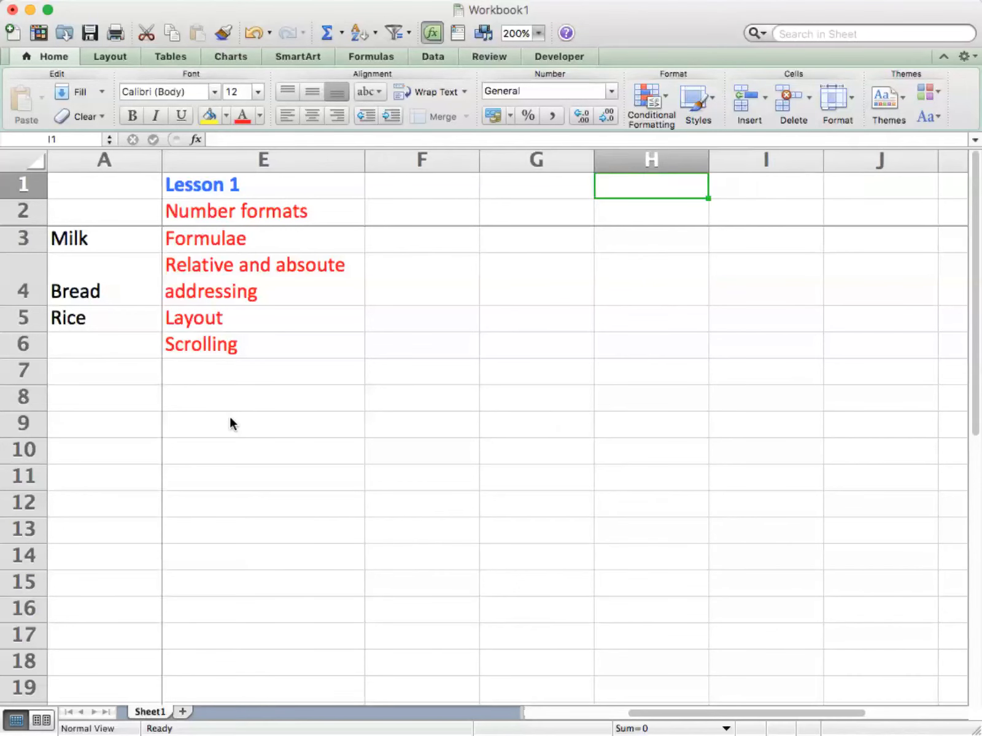
key(Left)
key(Left)
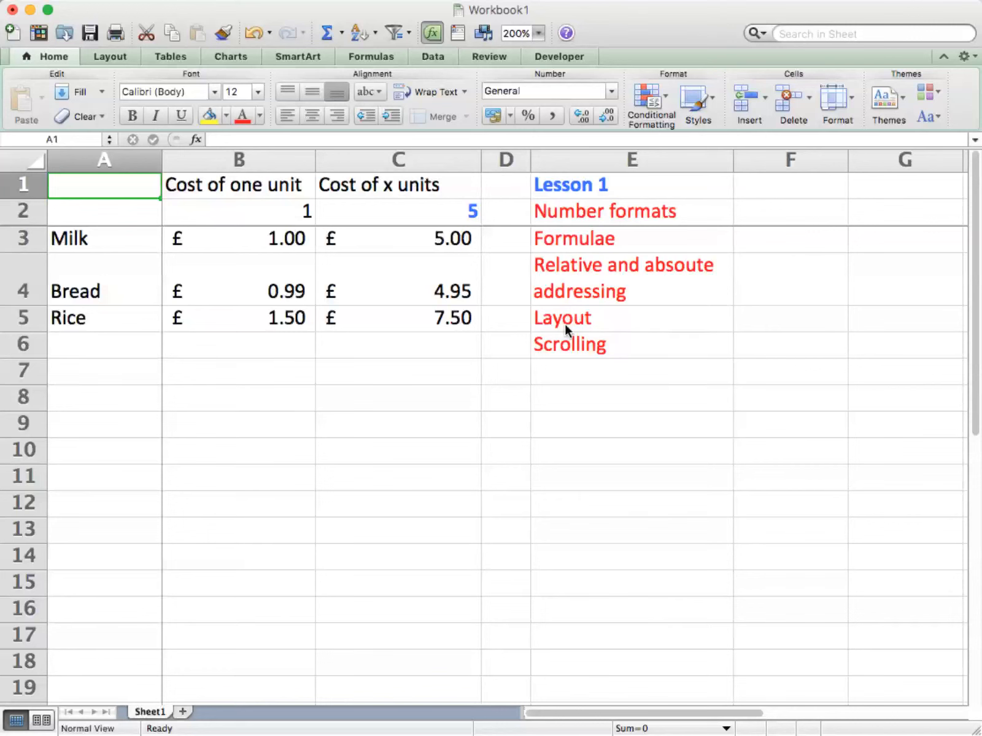
click(603, 291)
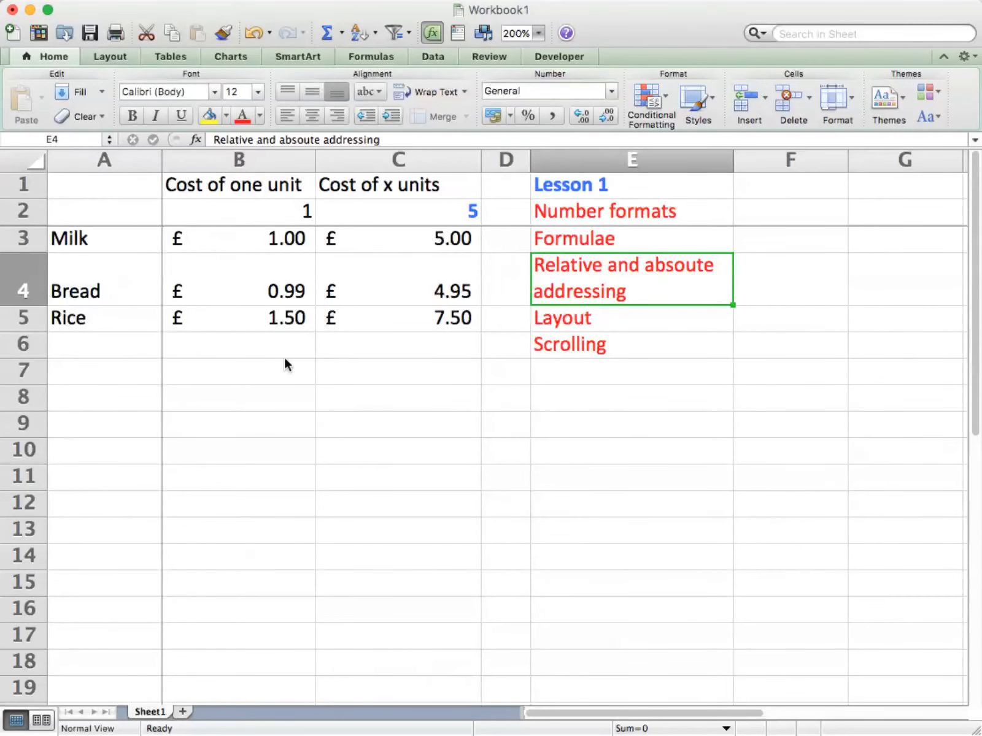
click(199, 241)
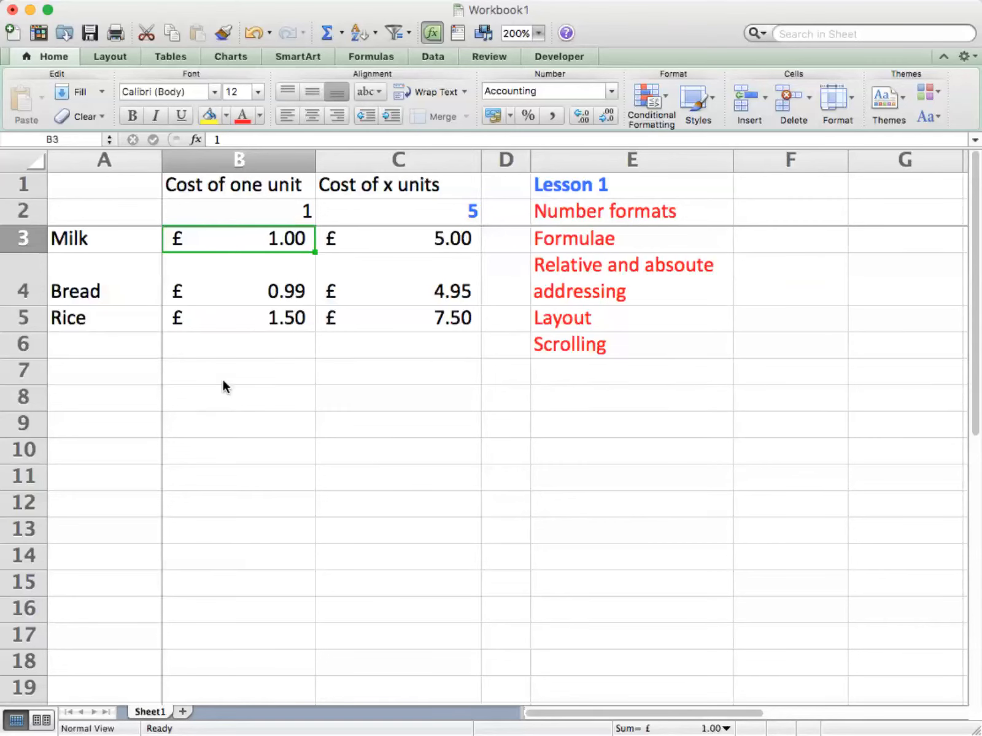
scroll(221, 379, right, 2)
scroll(219, 379, left, 2)
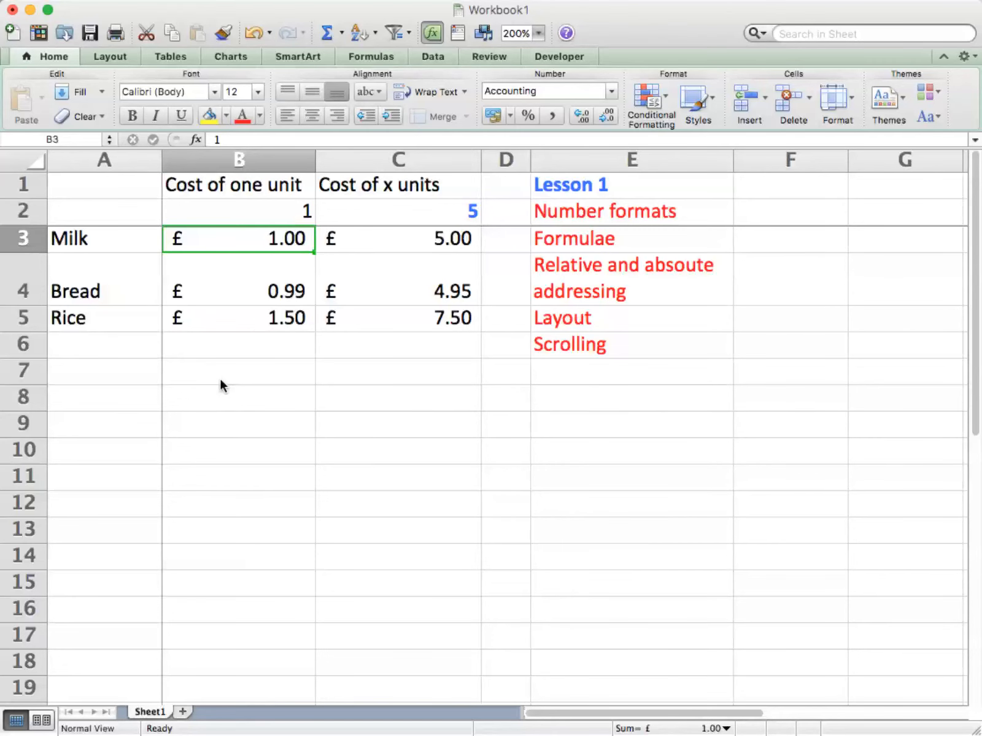